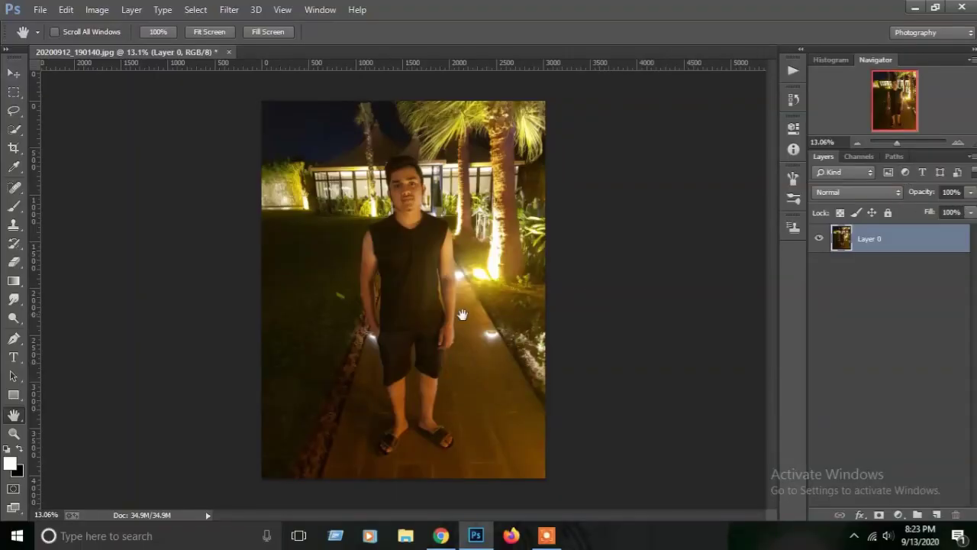
Alt+scroll in on the photo until the man's torso fills the window at about 60%.
{"action": "scroll", "coordinate": [462, 314], "scroll_direction": "up", "scroll_amount": 2}
{"action": "scroll", "coordinate": [454, 317], "scroll_direction": "up", "scroll_amount": 2}
{"action": "scroll", "coordinate": [450, 313], "scroll_direction": "up", "scroll_amount": 2}
{"action": "scroll", "coordinate": [449, 308], "scroll_direction": "up", "scroll_amount": 1}
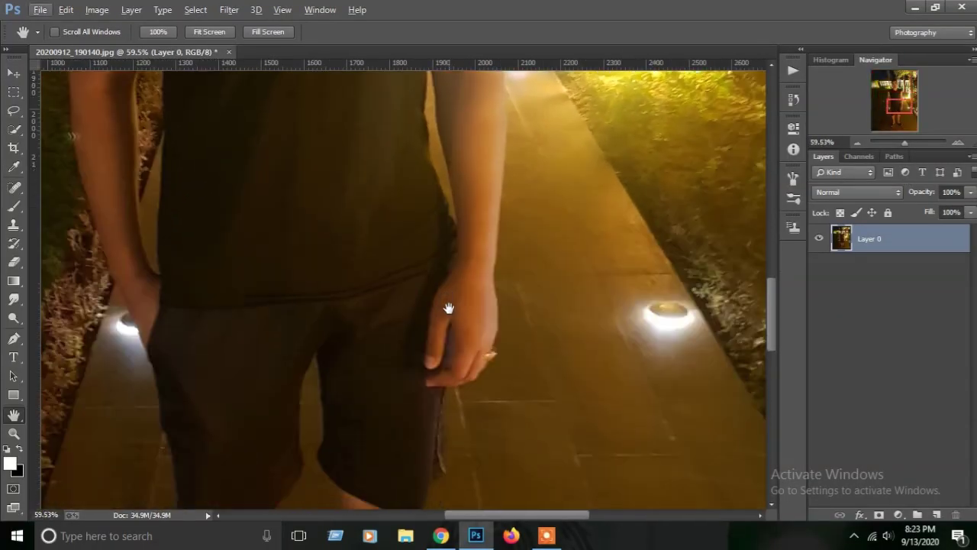
{"action": "scroll", "coordinate": [449, 308], "scroll_direction": "down", "scroll_amount": 3}
With the Pen tool, start the path with anchor points along the shorts edge.
{"action": "scroll", "coordinate": [447, 308], "scroll_direction": "down", "scroll_amount": 1}
{"action": "left_click", "coordinate": [14, 339]}
{"action": "scroll", "coordinate": [622, 294], "scroll_direction": "up", "scroll_amount": 2}
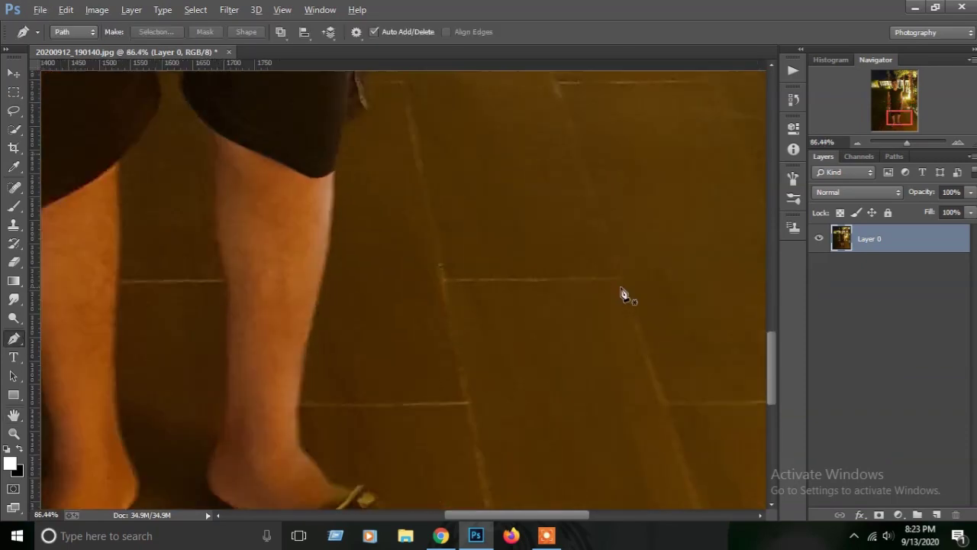
{"action": "scroll", "coordinate": [622, 294], "scroll_direction": "up", "scroll_amount": 1}
{"action": "scroll", "coordinate": [534, 343], "scroll_direction": "up", "scroll_amount": 2}
{"action": "scroll", "coordinate": [475, 306], "scroll_direction": "up", "scroll_amount": 2}
{"action": "left_click", "coordinate": [471, 432]}
{"action": "left_click", "coordinate": [479, 394]}
{"action": "left_click", "coordinate": [482, 376]}
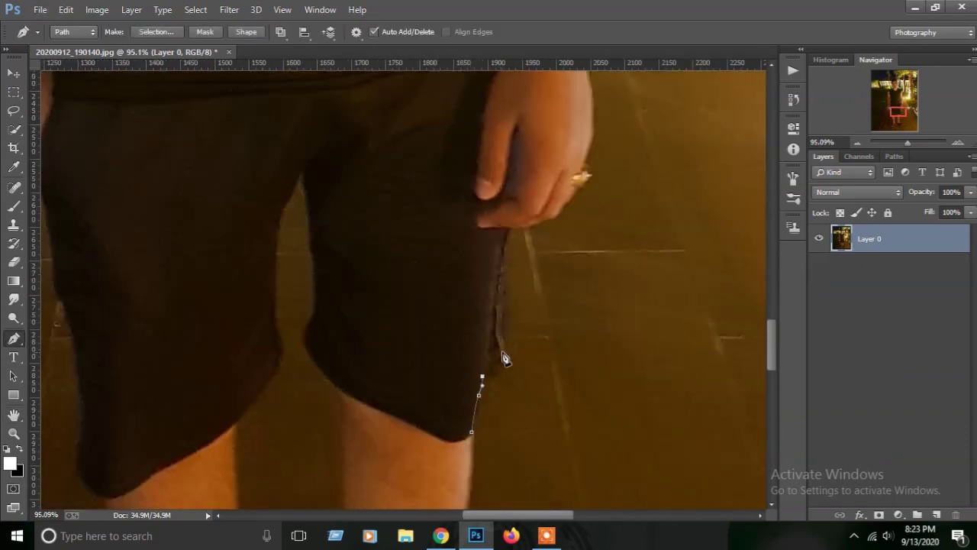
Zoom and pan around the figure, adding anchor points along the arm's edge.
{"action": "scroll", "coordinate": [573, 267], "scroll_direction": "up", "scroll_amount": 2}
{"action": "scroll", "coordinate": [523, 426], "scroll_direction": "up", "scroll_amount": 2}
{"action": "scroll", "coordinate": [572, 397], "scroll_direction": "up", "scroll_amount": 1}
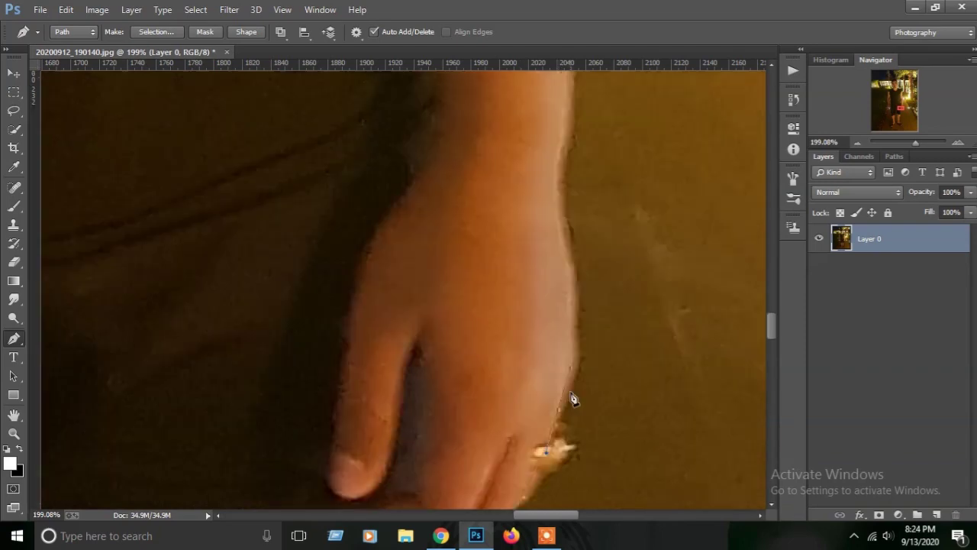
{"action": "scroll", "coordinate": [556, 262], "scroll_direction": "up", "scroll_amount": 2}
{"action": "scroll", "coordinate": [569, 229], "scroll_direction": "up", "scroll_amount": 1}
{"action": "scroll", "coordinate": [580, 161], "scroll_direction": "up", "scroll_amount": 2}
{"action": "scroll", "coordinate": [602, 183], "scroll_direction": "up", "scroll_amount": 1}
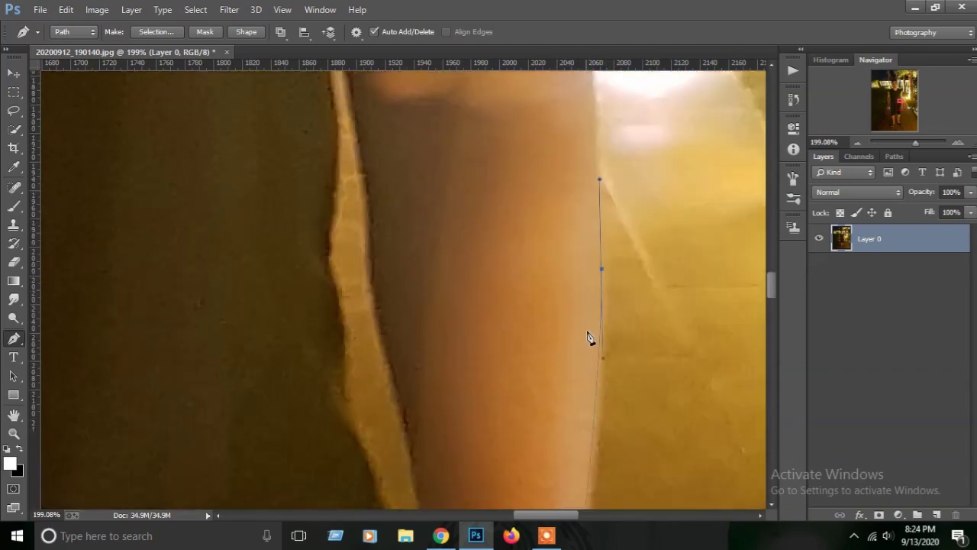
{"action": "scroll", "coordinate": [588, 338], "scroll_direction": "up", "scroll_amount": 1}
{"action": "scroll", "coordinate": [554, 198], "scroll_direction": "up", "scroll_amount": 2}
{"action": "scroll", "coordinate": [527, 252], "scroll_direction": "up", "scroll_amount": 2}
{"action": "scroll", "coordinate": [489, 328], "scroll_direction": "up", "scroll_amount": 1}
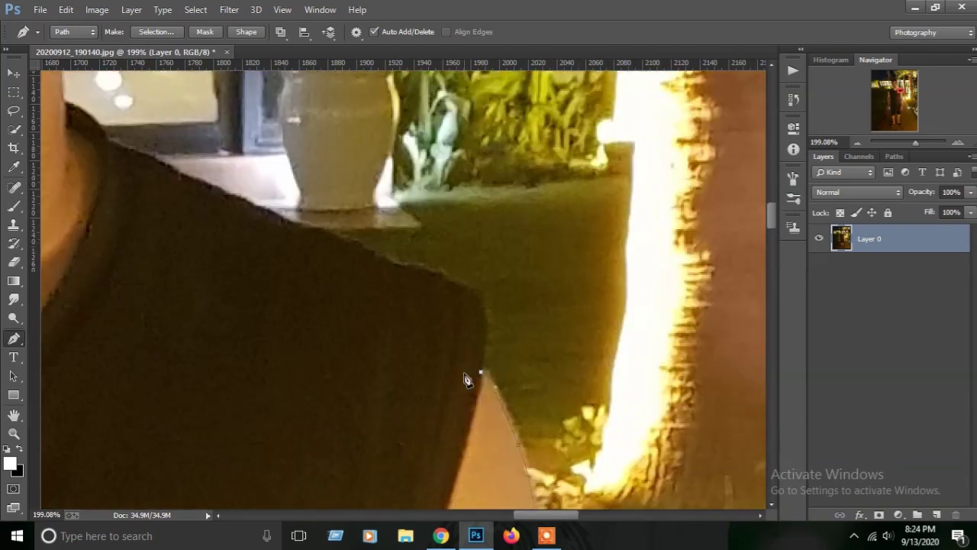
{"action": "scroll", "coordinate": [356, 311], "scroll_direction": "up", "scroll_amount": 1}
{"action": "scroll", "coordinate": [427, 336], "scroll_direction": "up", "scroll_amount": 2}
{"action": "scroll", "coordinate": [458, 347], "scroll_direction": "left", "scroll_amount": 4}
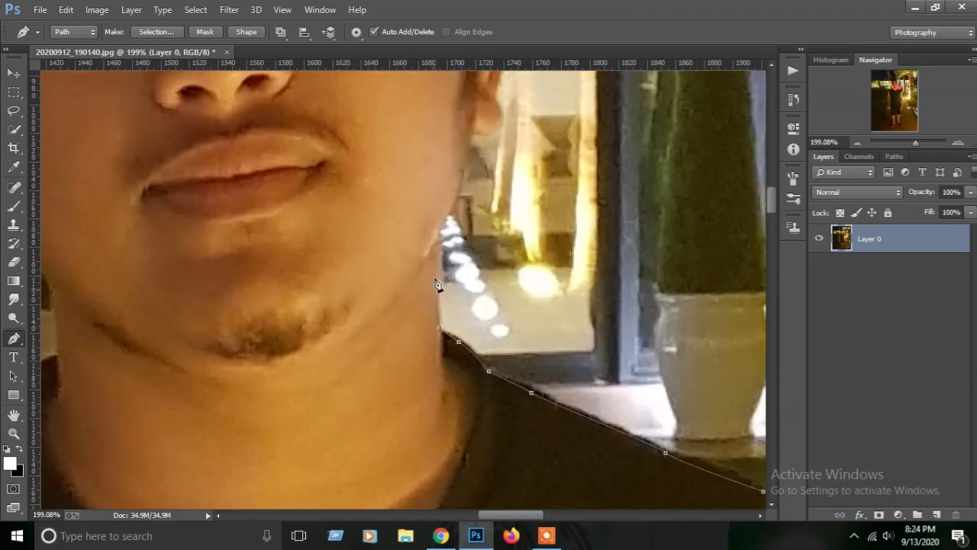
{"action": "scroll", "coordinate": [436, 284], "scroll_direction": "up", "scroll_amount": 2}
{"action": "scroll", "coordinate": [505, 263], "scroll_direction": "up", "scroll_amount": 2}
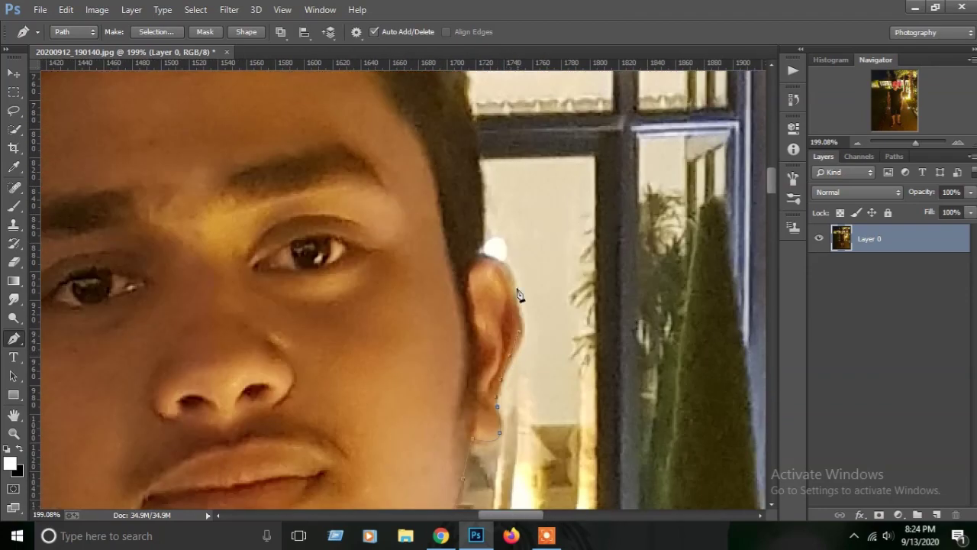
{"action": "scroll", "coordinate": [478, 281], "scroll_direction": "up", "scroll_amount": 2}
{"action": "scroll", "coordinate": [275, 259], "scroll_direction": "up", "scroll_amount": 2}
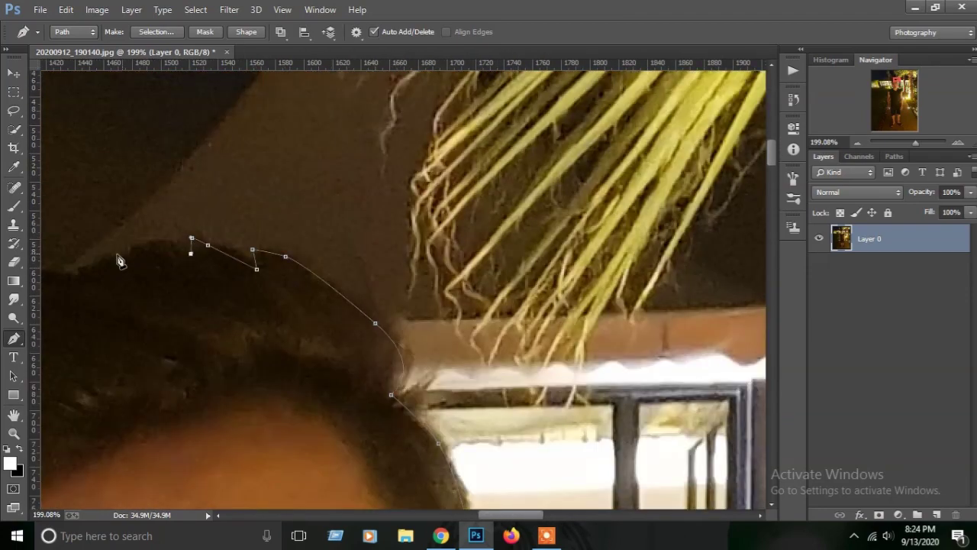
{"action": "scroll", "coordinate": [120, 261], "scroll_direction": "down", "scroll_amount": 1}
{"action": "left_click_drag", "start_coordinate": [510, 515], "coordinate": [464, 514]}
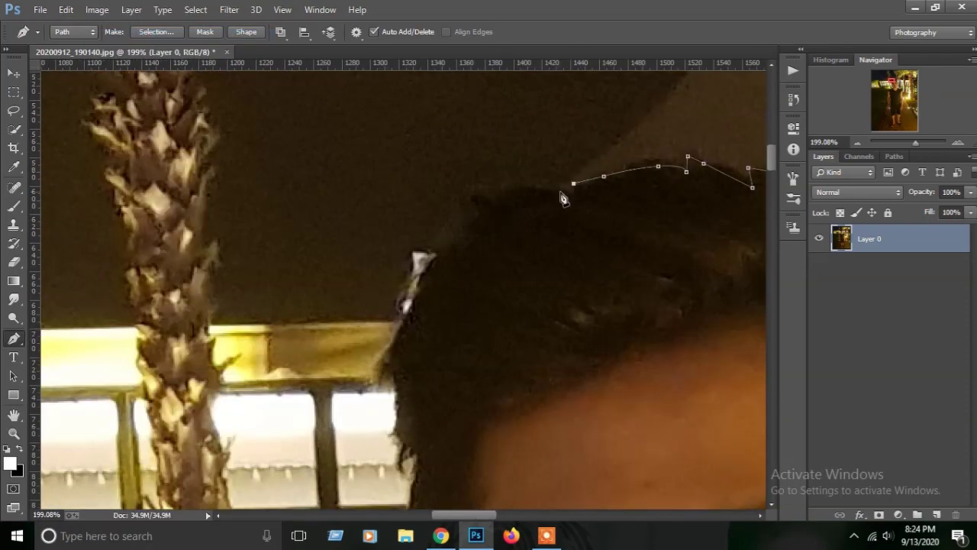
{"action": "scroll", "coordinate": [563, 198], "scroll_direction": "down", "scroll_amount": 3}
{"action": "scroll", "coordinate": [527, 194], "scroll_direction": "down", "scroll_amount": 1}
{"action": "scroll", "coordinate": [489, 191], "scroll_direction": "down", "scroll_amount": 1}
{"action": "scroll", "coordinate": [441, 181], "scroll_direction": "down", "scroll_amount": 2}
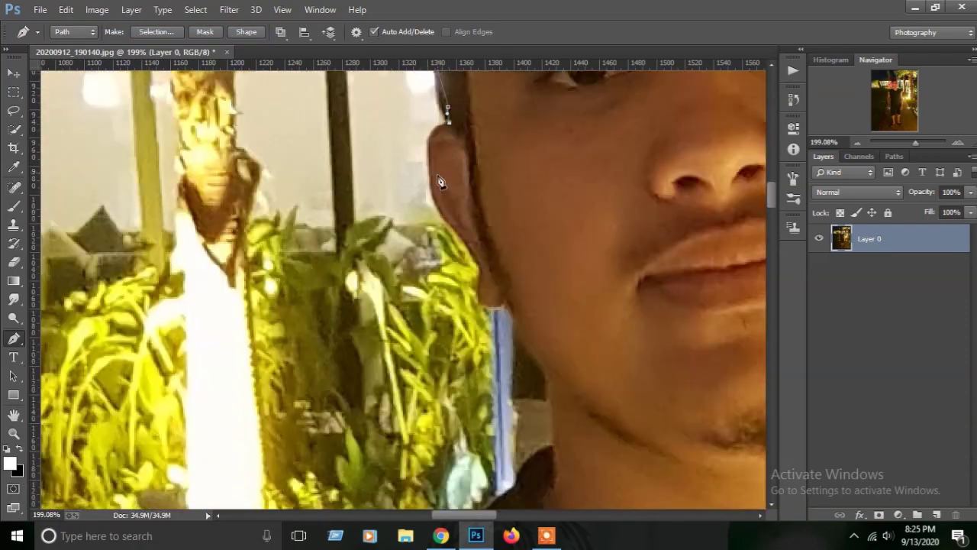
{"action": "scroll", "coordinate": [461, 179], "scroll_direction": "down", "scroll_amount": 2}
{"action": "scroll", "coordinate": [492, 175], "scroll_direction": "down", "scroll_amount": 1}
{"action": "scroll", "coordinate": [504, 171], "scroll_direction": "down", "scroll_amount": 2}
{"action": "scroll", "coordinate": [538, 158], "scroll_direction": "down", "scroll_amount": 2}
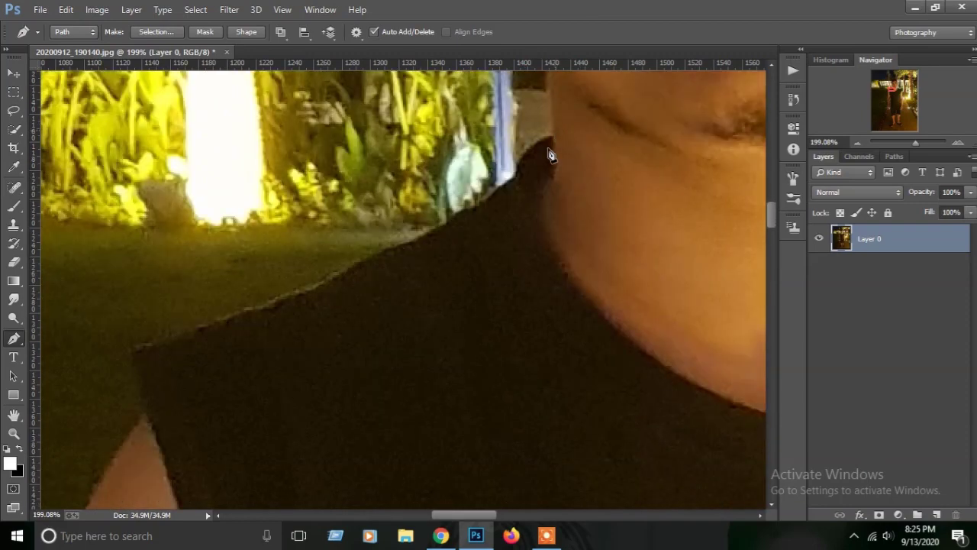
{"action": "scroll", "coordinate": [491, 135], "scroll_direction": "down", "scroll_amount": 2}
{"action": "scroll", "coordinate": [229, 202], "scroll_direction": "down", "scroll_amount": 1}
{"action": "scroll", "coordinate": [489, 460], "scroll_direction": "down", "scroll_amount": 3}
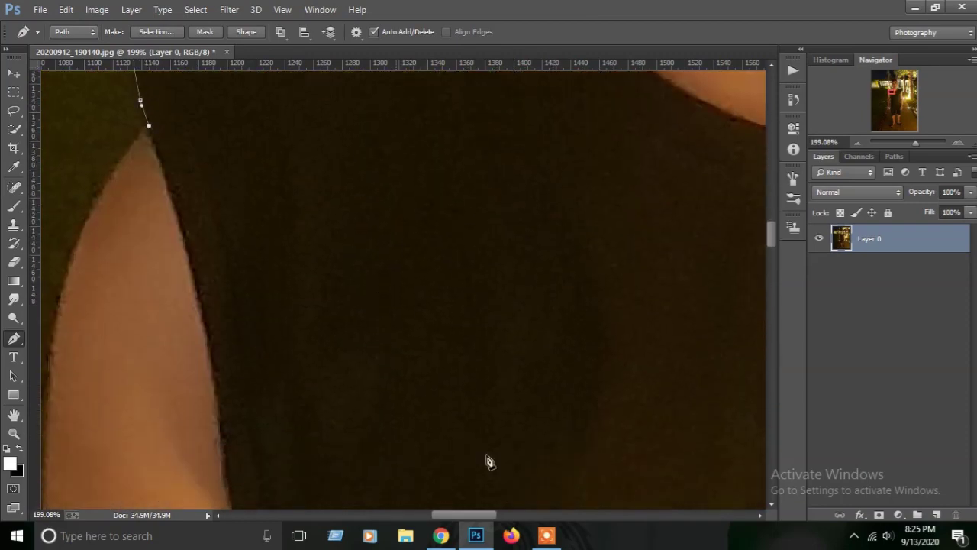
{"action": "scroll", "coordinate": [538, 359], "scroll_direction": "left", "scroll_amount": 5}
{"action": "scroll", "coordinate": [526, 363], "scroll_direction": "down", "scroll_amount": 1}
{"action": "scroll", "coordinate": [511, 336], "scroll_direction": "down", "scroll_amount": 3}
{"action": "scroll", "coordinate": [519, 316], "scroll_direction": "down", "scroll_amount": 3}
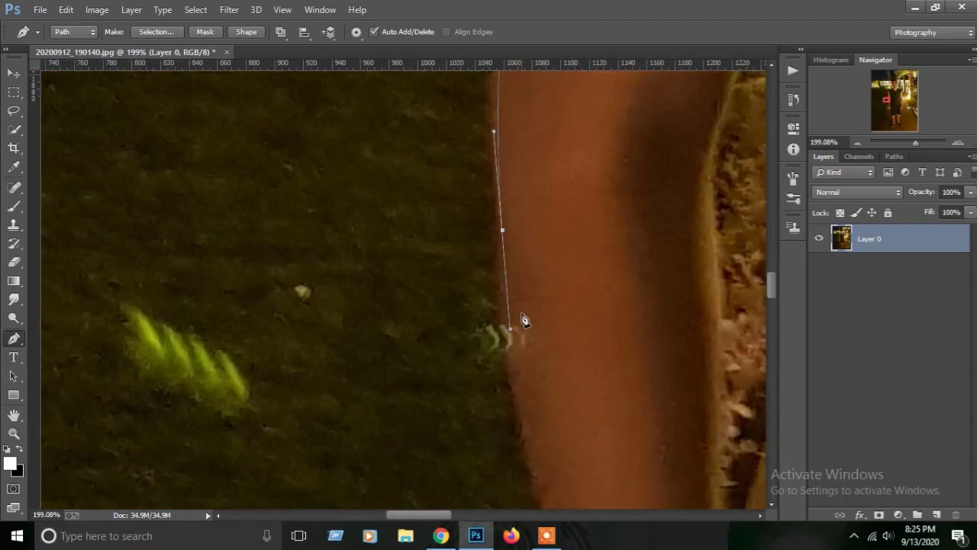
{"action": "left_click", "coordinate": [549, 331]}
{"action": "left_click", "coordinate": [578, 406]}
Extend the outline along the arm and shirt edge.
{"action": "scroll", "coordinate": [633, 336], "scroll_direction": "down", "scroll_amount": 3}
{"action": "scroll", "coordinate": [658, 296], "scroll_direction": "down", "scroll_amount": 2}
{"action": "scroll", "coordinate": [534, 381], "scroll_direction": "right", "scroll_amount": 3}
{"action": "left_click", "coordinate": [464, 491]}
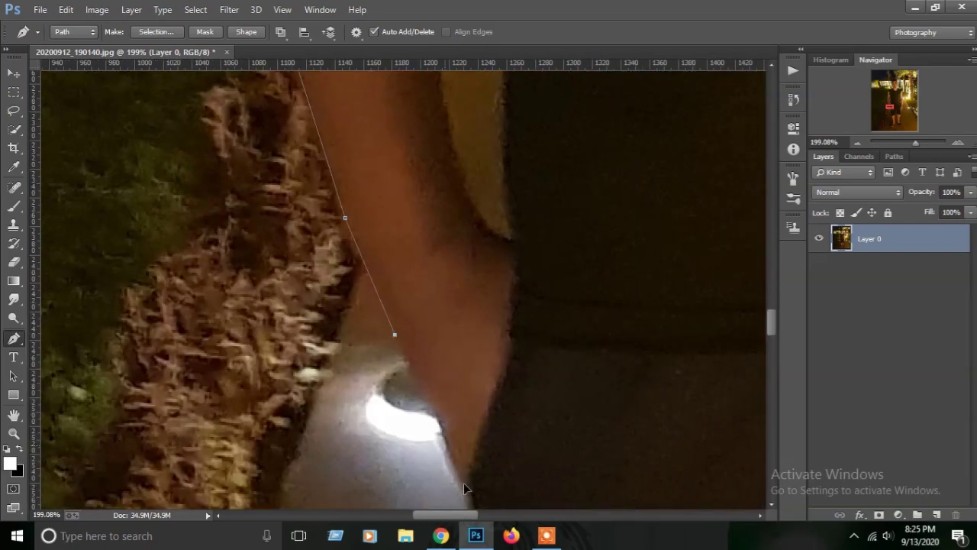
{"action": "scroll", "coordinate": [489, 305], "scroll_direction": "down", "scroll_amount": 3}
{"action": "scroll", "coordinate": [519, 229], "scroll_direction": "down", "scroll_amount": 1}
{"action": "left_click", "coordinate": [543, 191]}
{"action": "scroll", "coordinate": [602, 273], "scroll_direction": "down", "scroll_amount": 3}
{"action": "scroll", "coordinate": [535, 382], "scroll_direction": "down", "scroll_amount": 2}
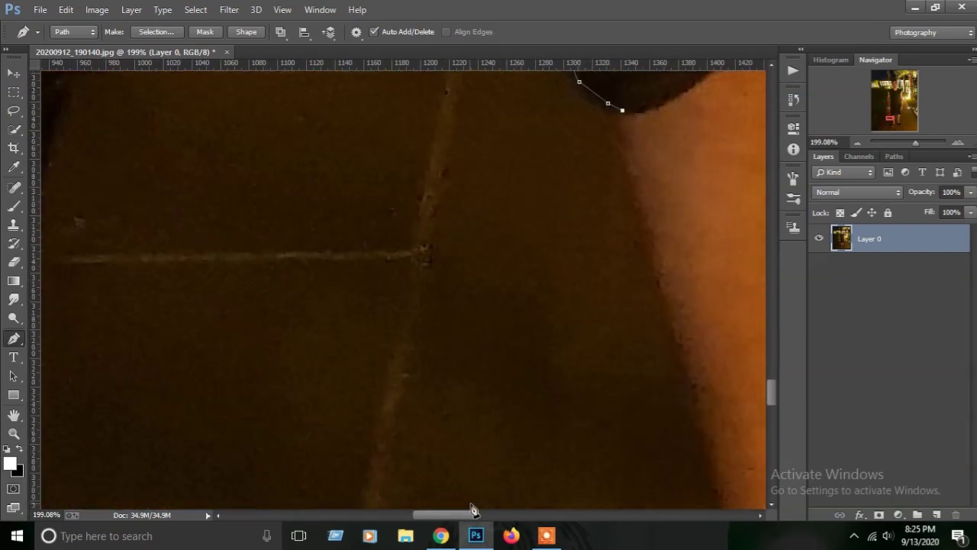
{"action": "scroll", "coordinate": [458, 382], "scroll_direction": "right", "scroll_amount": 3}
Continue the path down the shoe's left edge and around the shoe.
{"action": "scroll", "coordinate": [458, 290], "scroll_direction": "down", "scroll_amount": 5}
{"action": "left_click", "coordinate": [345, 280]}
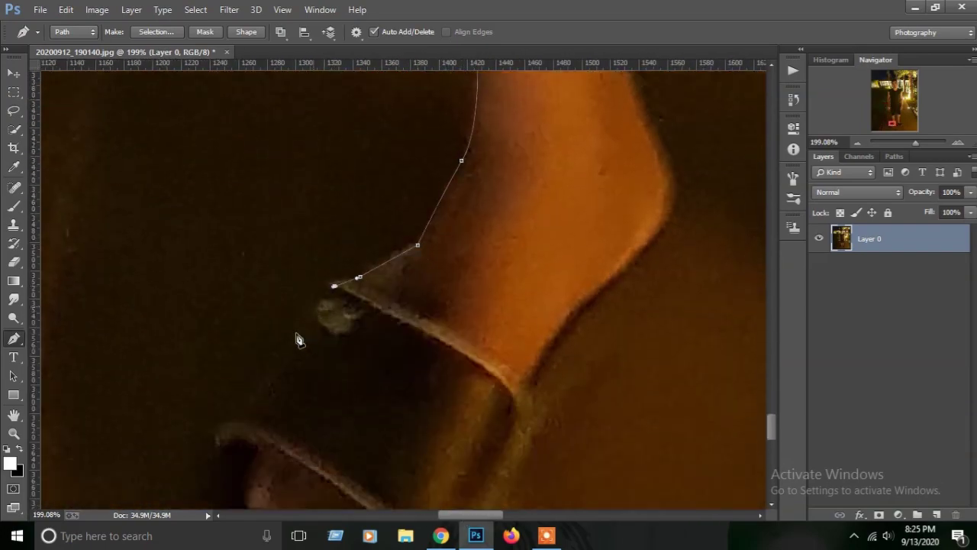
{"action": "scroll", "coordinate": [305, 329], "scroll_direction": "down", "scroll_amount": 3}
{"action": "left_click", "coordinate": [211, 307]}
{"action": "scroll", "coordinate": [214, 321], "scroll_direction": "down", "scroll_amount": 3}
{"action": "left_click_drag", "start_coordinate": [211, 335], "coordinate": [246, 396]}
{"action": "left_click", "coordinate": [497, 229]}
Trace up the leg's right edge and along the inner leg gap.
{"action": "scroll", "coordinate": [506, 262], "scroll_direction": "up", "scroll_amount": 5}
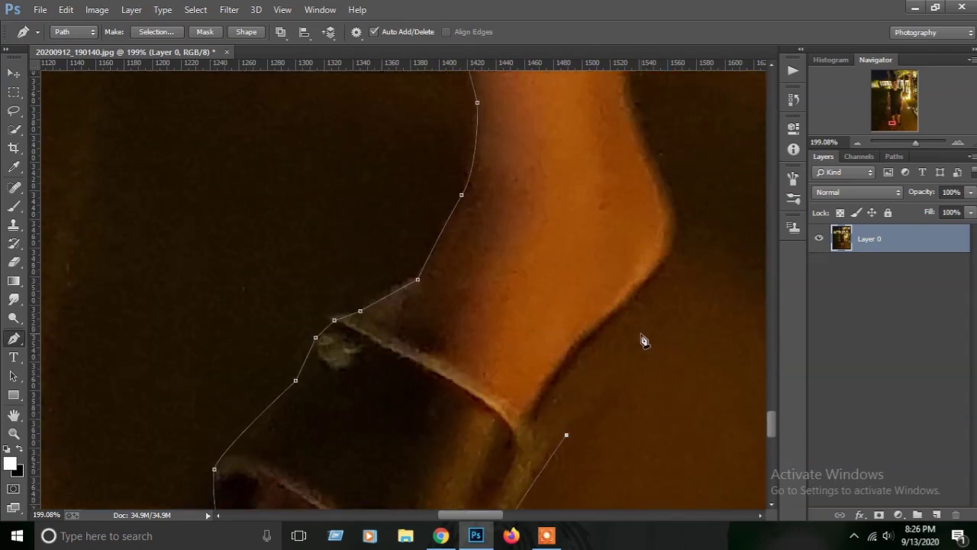
{"action": "scroll", "coordinate": [643, 338], "scroll_direction": "up", "scroll_amount": 3}
{"action": "left_click", "coordinate": [654, 327]}
{"action": "scroll", "coordinate": [654, 327], "scroll_direction": "up", "scroll_amount": 2}
{"action": "left_click", "coordinate": [616, 324]}
{"action": "scroll", "coordinate": [613, 263], "scroll_direction": "up", "scroll_amount": 5}
{"action": "left_click", "coordinate": [621, 236]}
{"action": "scroll", "coordinate": [625, 275], "scroll_direction": "up", "scroll_amount": 3}
{"action": "left_click", "coordinate": [619, 335]}
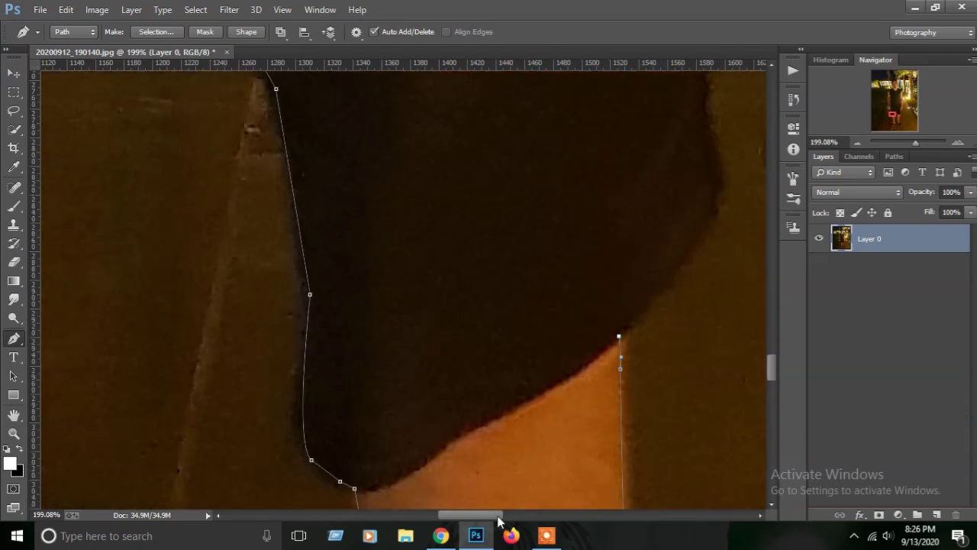
{"action": "scroll", "coordinate": [458, 305], "scroll_direction": "right", "scroll_amount": 4}
{"action": "left_click", "coordinate": [381, 465]}
Add anchor points down the other leg's edge and beside the shoe, then zoom back out.
{"action": "scroll", "coordinate": [467, 383], "scroll_direction": "down", "scroll_amount": 3}
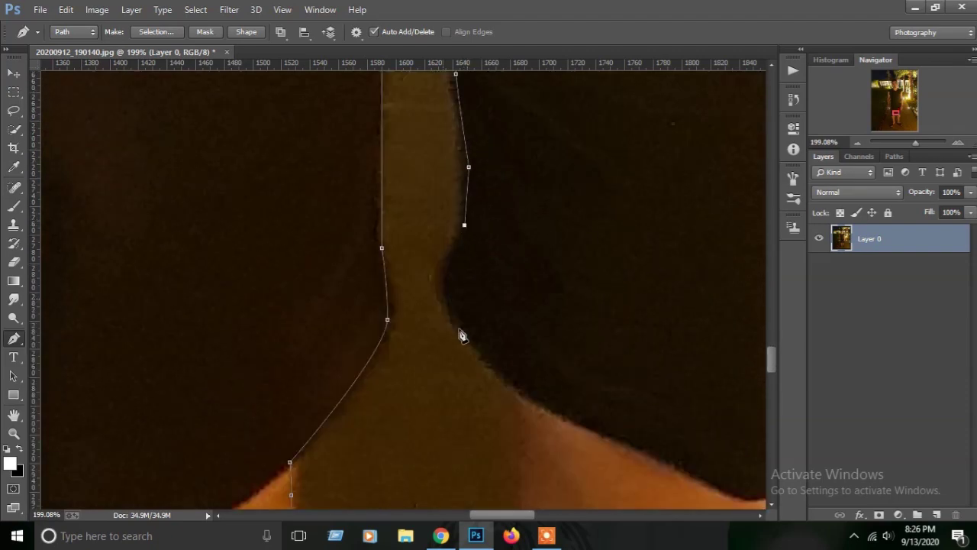
{"action": "left_click", "coordinate": [462, 332]}
{"action": "scroll", "coordinate": [463, 331], "scroll_direction": "down", "scroll_amount": 5}
{"action": "scroll", "coordinate": [562, 262], "scroll_direction": "down", "scroll_amount": 3}
{"action": "scroll", "coordinate": [571, 290], "scroll_direction": "down", "scroll_amount": 3}
{"action": "left_click", "coordinate": [550, 320]}
{"action": "scroll", "coordinate": [534, 343], "scroll_direction": "down", "scroll_amount": 5}
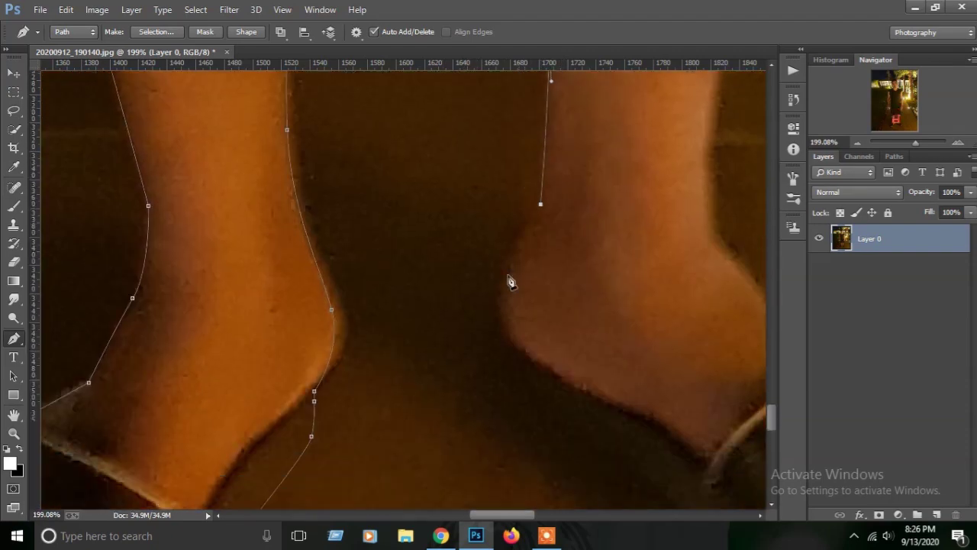
{"action": "scroll", "coordinate": [508, 277], "scroll_direction": "down", "scroll_amount": 3}
{"action": "left_click_drag", "start_coordinate": [509, 202], "coordinate": [528, 251]}
{"action": "scroll", "coordinate": [510, 246], "scroll_direction": "down", "scroll_amount": 3}
{"action": "left_click", "coordinate": [591, 277]}
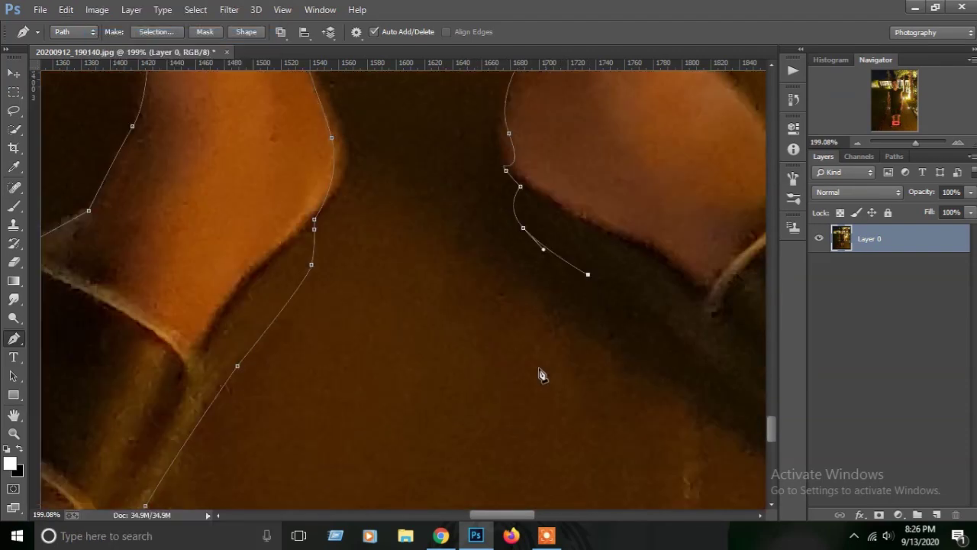
{"action": "scroll", "coordinate": [542, 374], "scroll_direction": "right", "scroll_amount": 8}
{"action": "left_click_drag", "start_coordinate": [597, 288], "coordinate": [593, 225]}
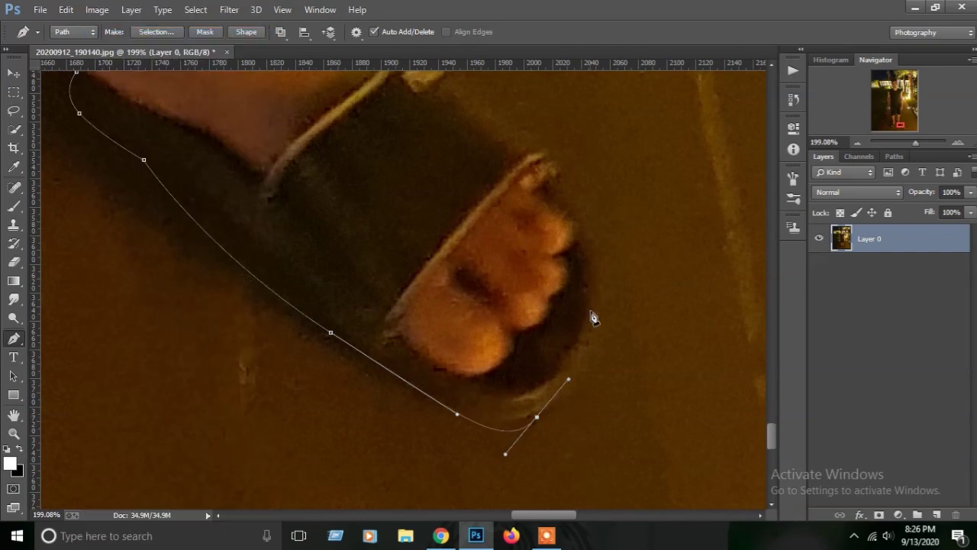
{"action": "scroll", "coordinate": [557, 357], "scroll_direction": "up", "scroll_amount": 5}
{"action": "scroll", "coordinate": [341, 234], "scroll_direction": "up", "scroll_amount": 5}
{"action": "scroll", "coordinate": [297, 147], "scroll_direction": "up", "scroll_amount": 5}
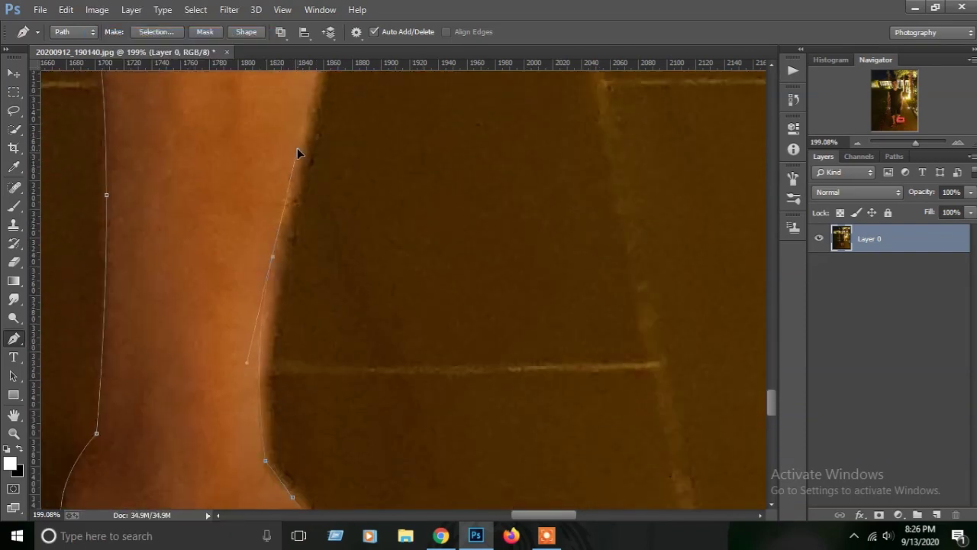
{"action": "scroll", "coordinate": [297, 147], "scroll_direction": "up", "scroll_amount": 5}
Turn the traced pen path into a selection with Make Selection.
{"action": "right_click", "coordinate": [275, 107]}
{"action": "left_click_drag", "start_coordinate": [915, 142], "coordinate": [898, 142]}
{"action": "right_click", "coordinate": [368, 147]}
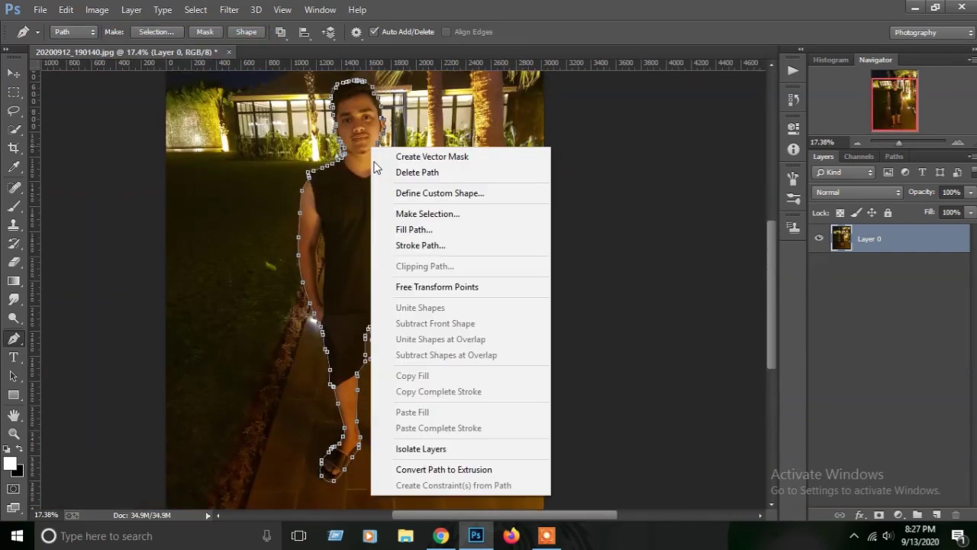
{"action": "left_click", "coordinate": [412, 213]}
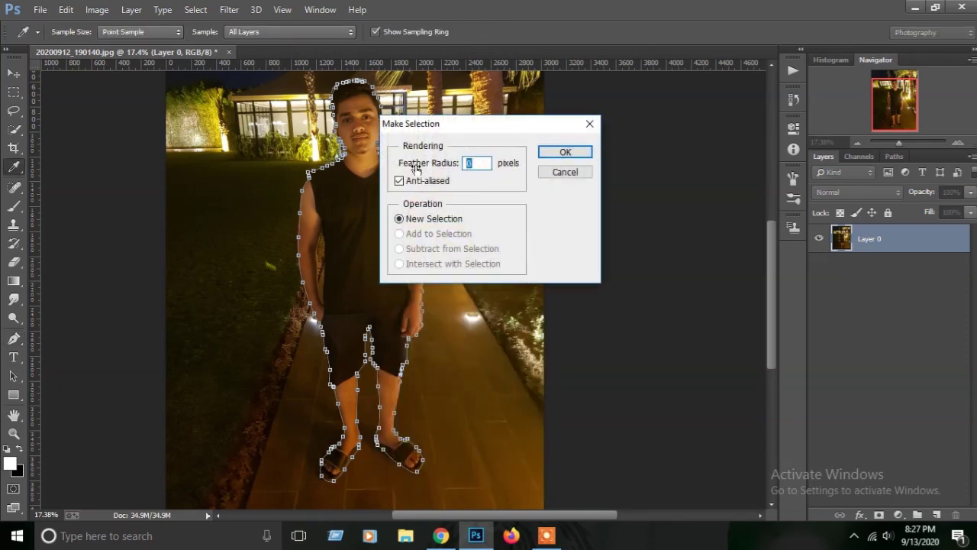
{"action": "left_click", "coordinate": [565, 151]}
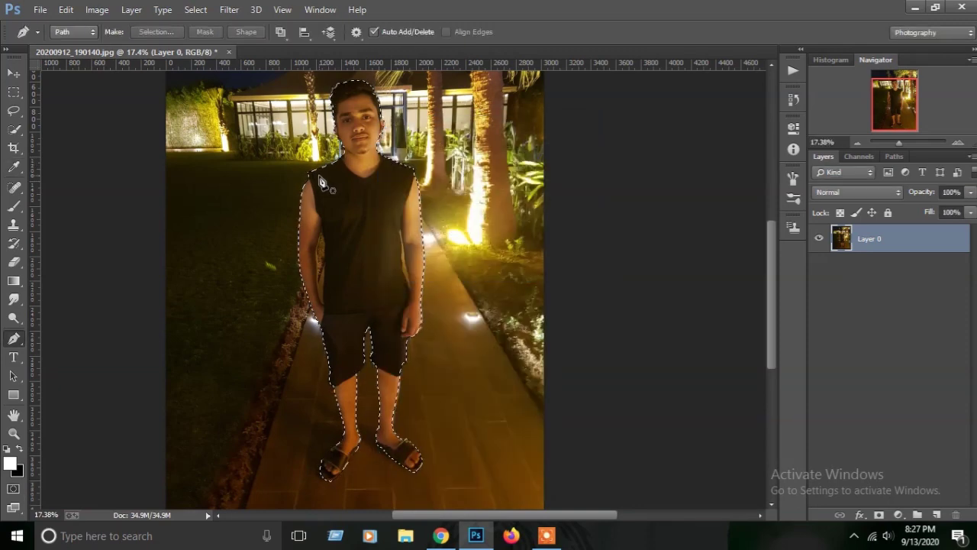
Copy the selection to Layer 0 copy with Ctrl+J and apply its layer mask.
{"action": "key", "text": "ctrl+j"}
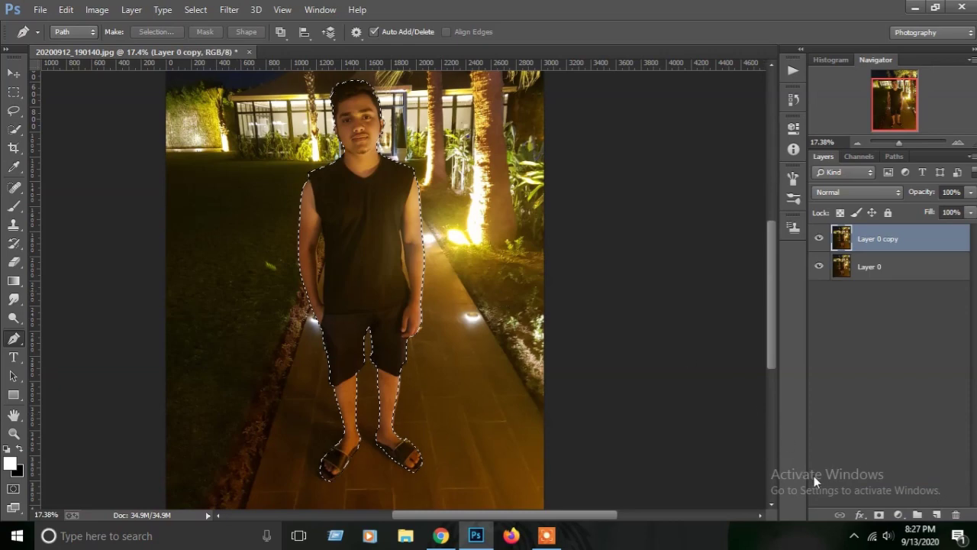
{"action": "right_click", "coordinate": [870, 240]}
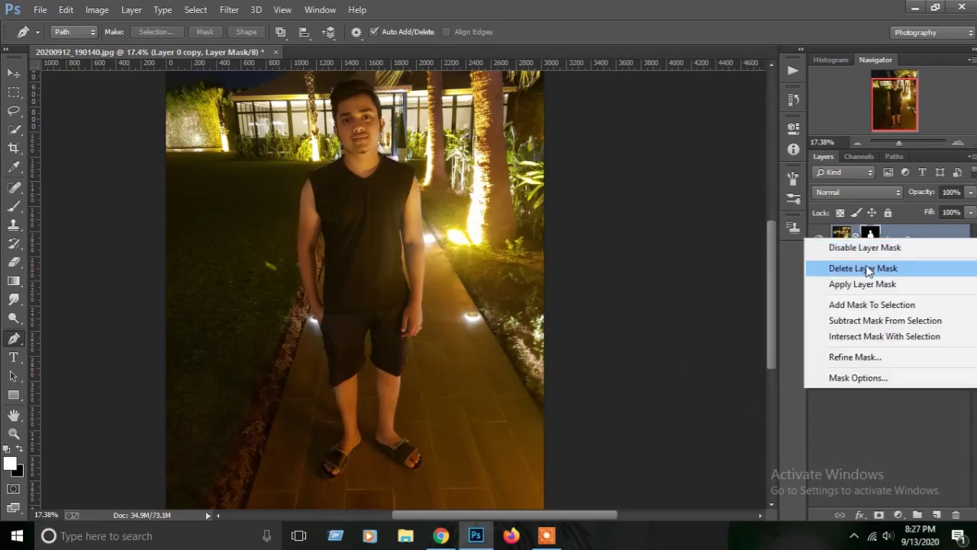
{"action": "left_click", "coordinate": [878, 283]}
Duplicate Layer 0 as Layer 0 copy 2, hide it, and select the cut-out layer.
{"action": "left_click_drag", "start_coordinate": [935, 508], "coordinate": [936, 514]}
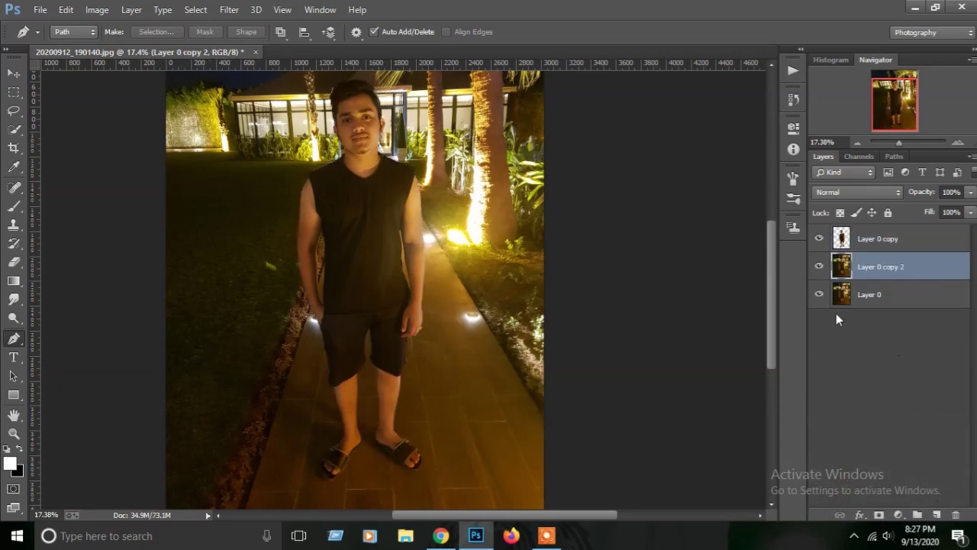
{"action": "left_click", "coordinate": [819, 267]}
{"action": "left_click", "coordinate": [878, 243]}
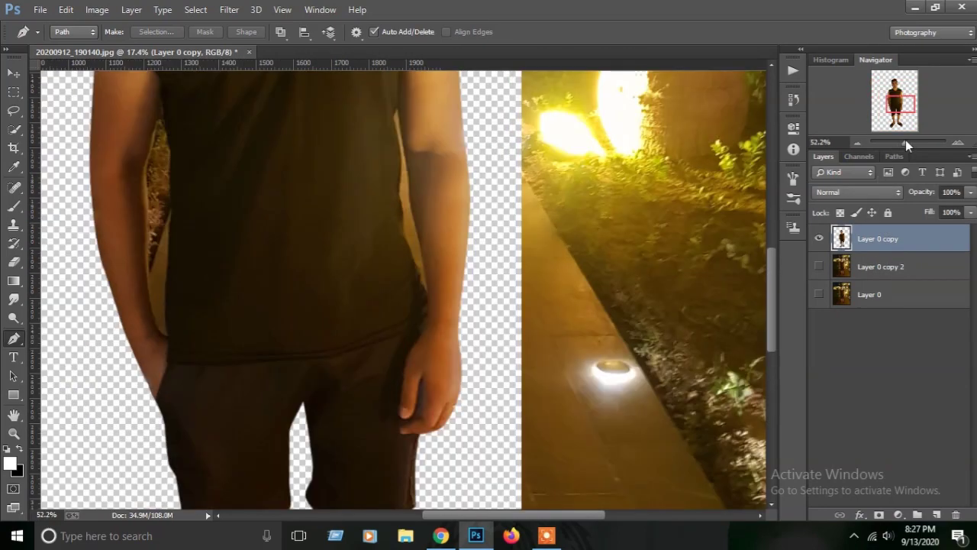
Zoom in to inspect the cut-out's edges, then show Layer 0 copy 2 and Layer 0 again.
{"action": "scroll", "coordinate": [433, 332], "scroll_direction": "up", "scroll_amount": 3}
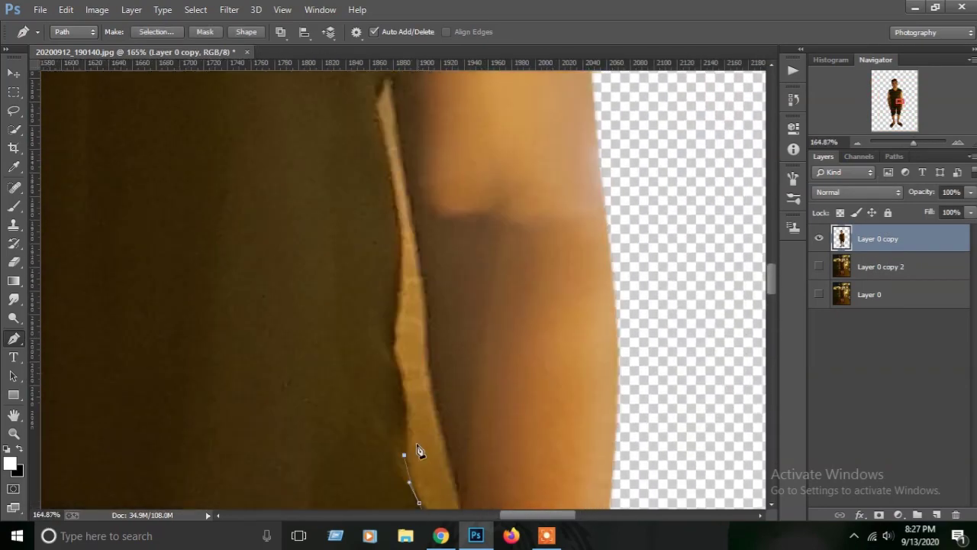
{"action": "scroll", "coordinate": [395, 366], "scroll_direction": "up", "scroll_amount": 3}
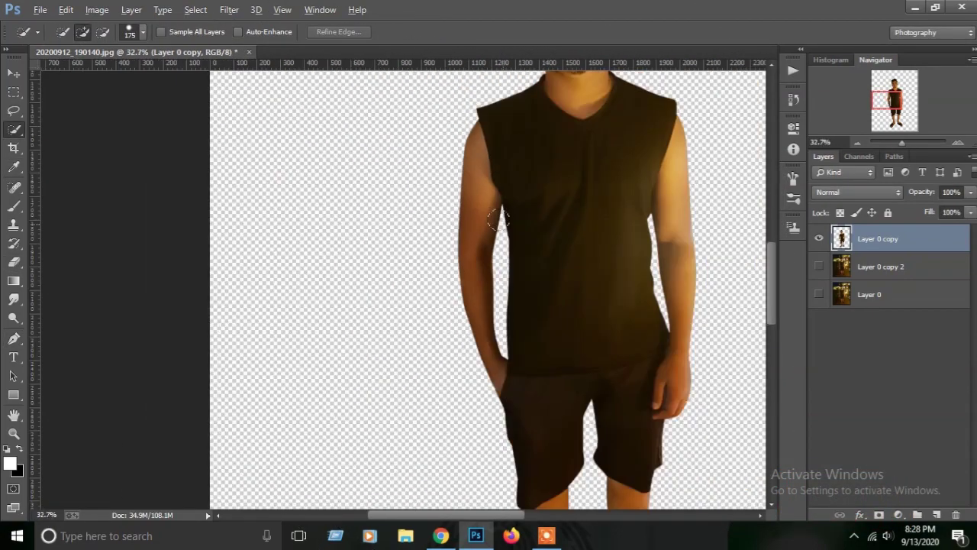
{"action": "scroll", "coordinate": [506, 227], "scroll_direction": "up", "scroll_amount": 1}
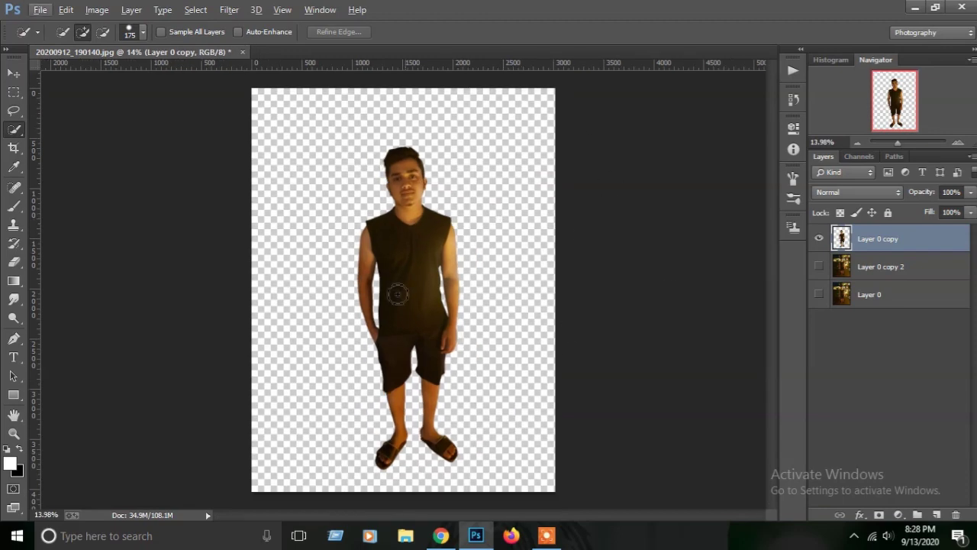
{"action": "left_click_drag", "start_coordinate": [819, 266], "coordinate": [819, 294]}
On Layer 0 copy 2, expand the man's selection by 10 pixels.
{"action": "left_click", "coordinate": [903, 276]}
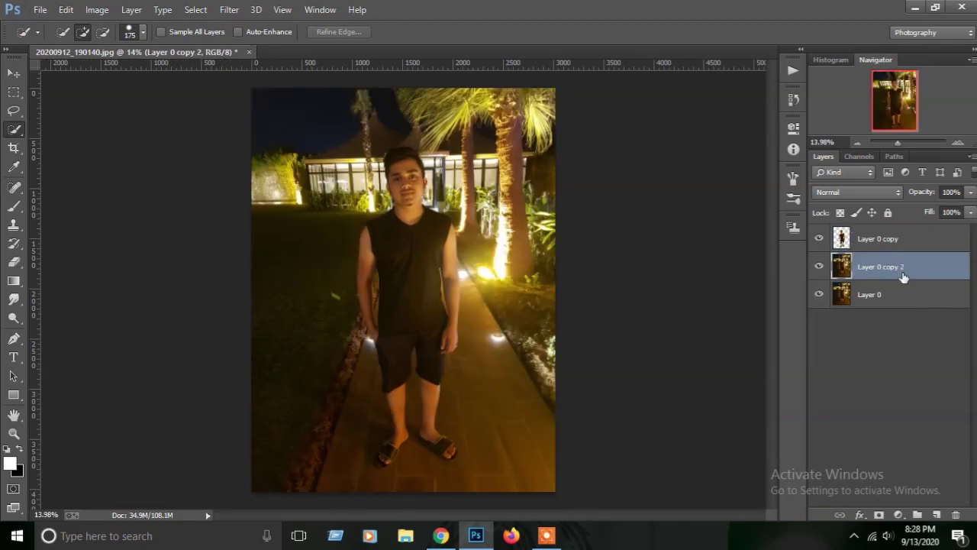
{"action": "left_click", "coordinate": [229, 9]}
{"action": "mouse_move", "coordinate": [207, 181]}
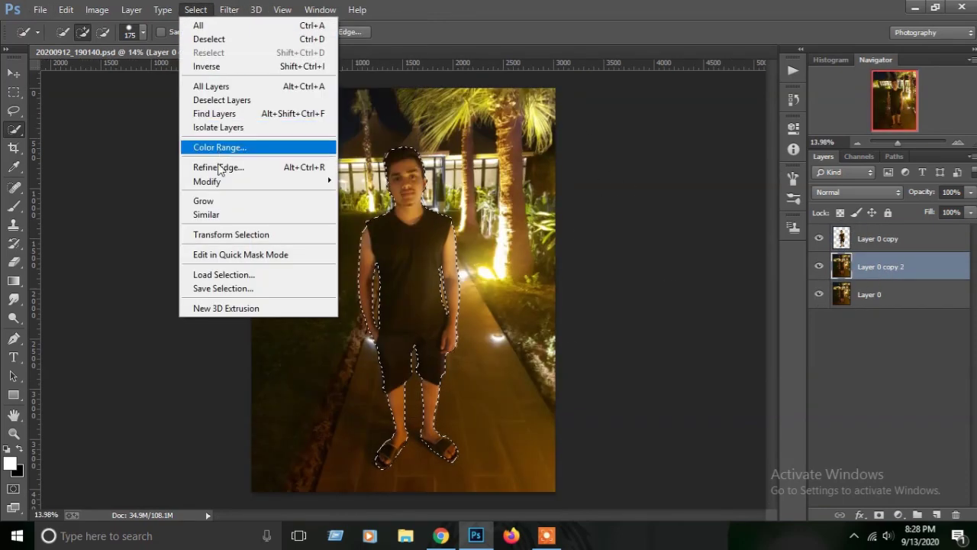
{"action": "left_click", "coordinate": [415, 209]}
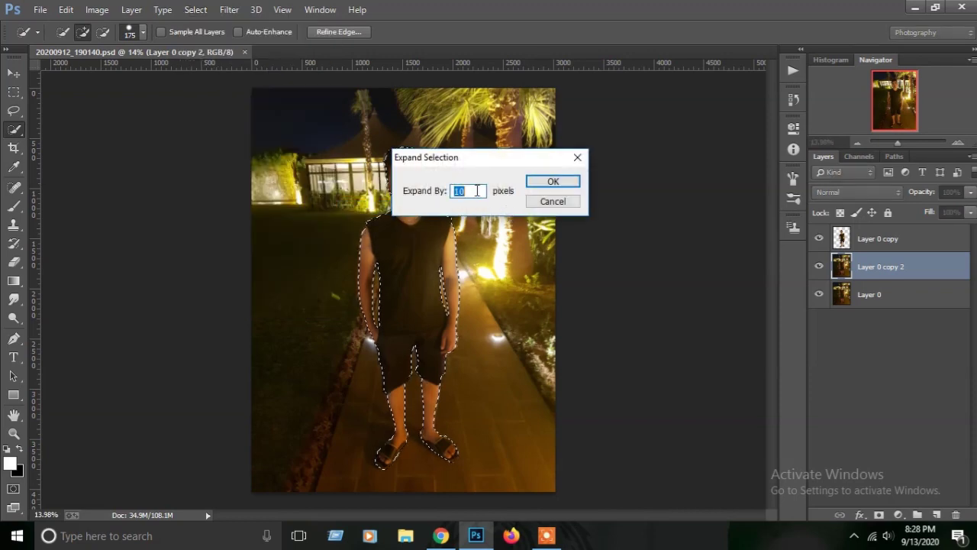
{"action": "left_click", "coordinate": [549, 182]}
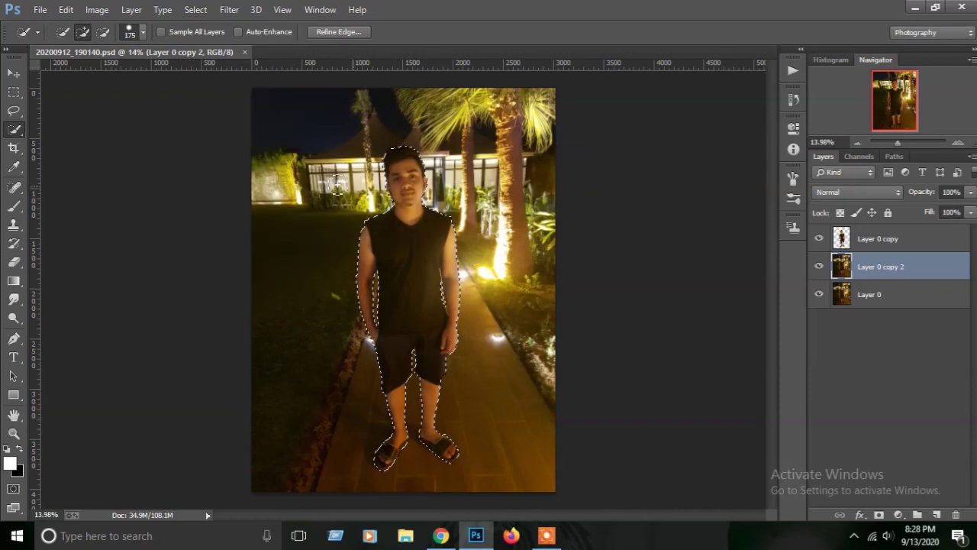
Content-Aware fill the man's area from the surrounding background and inspect the result up close.
{"action": "left_click", "coordinate": [74, 5]}
{"action": "left_click", "coordinate": [111, 196]}
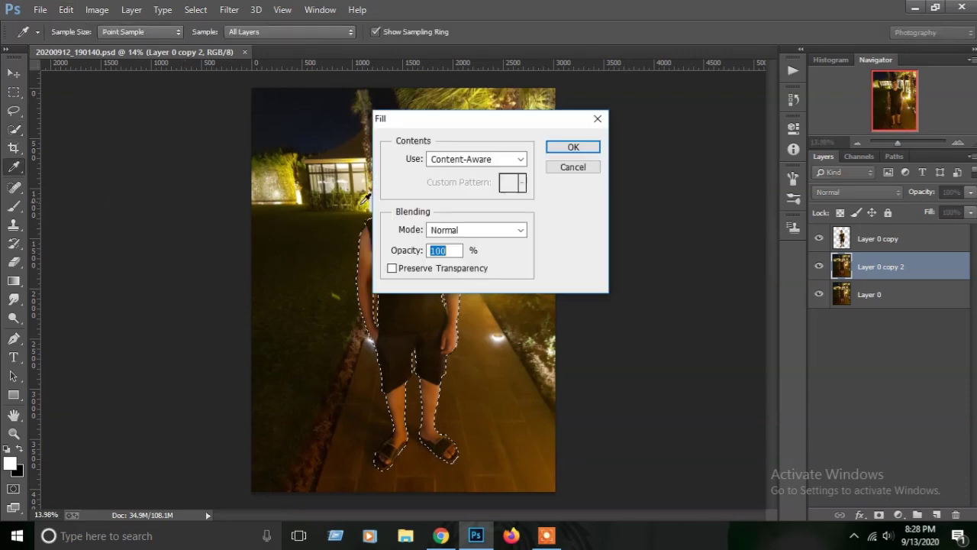
{"action": "left_click", "coordinate": [593, 148]}
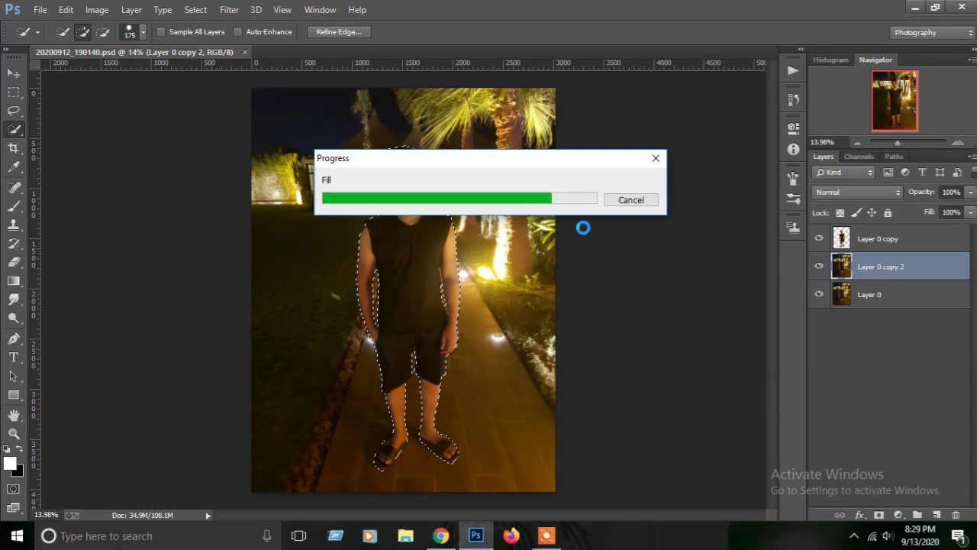
{"action": "left_click_drag", "start_coordinate": [912, 142], "coordinate": [904, 144]}
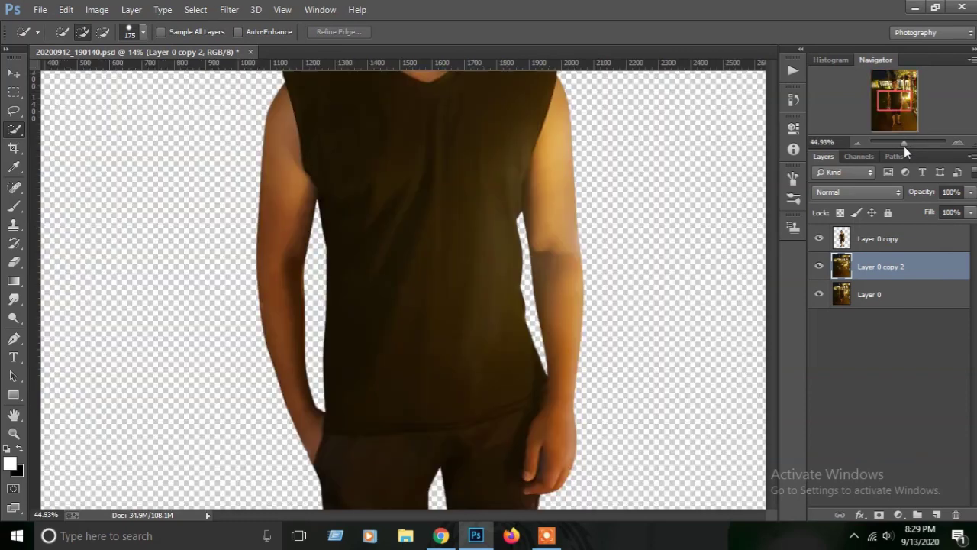
{"action": "scroll", "coordinate": [595, 203], "scroll_direction": "down", "scroll_amount": 2}
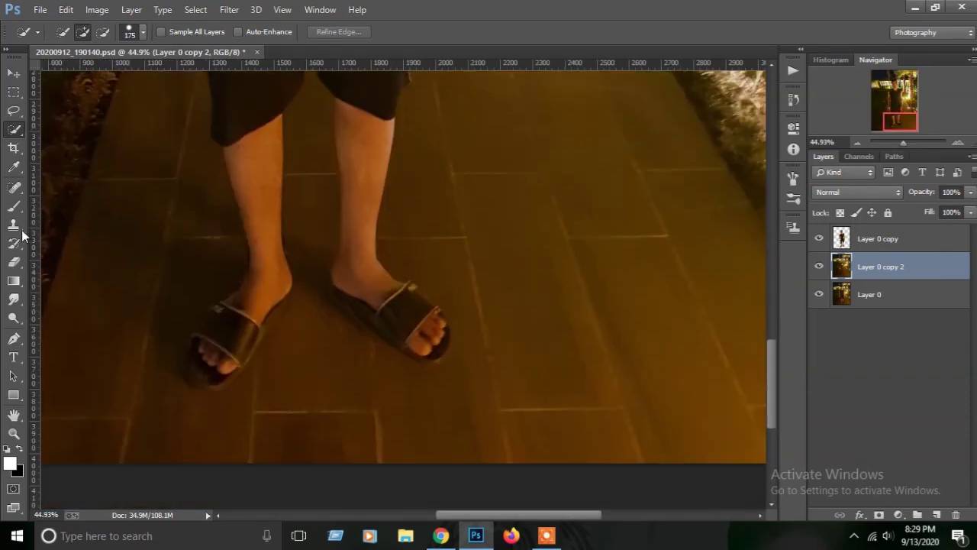
{"action": "left_click", "coordinate": [14, 263]}
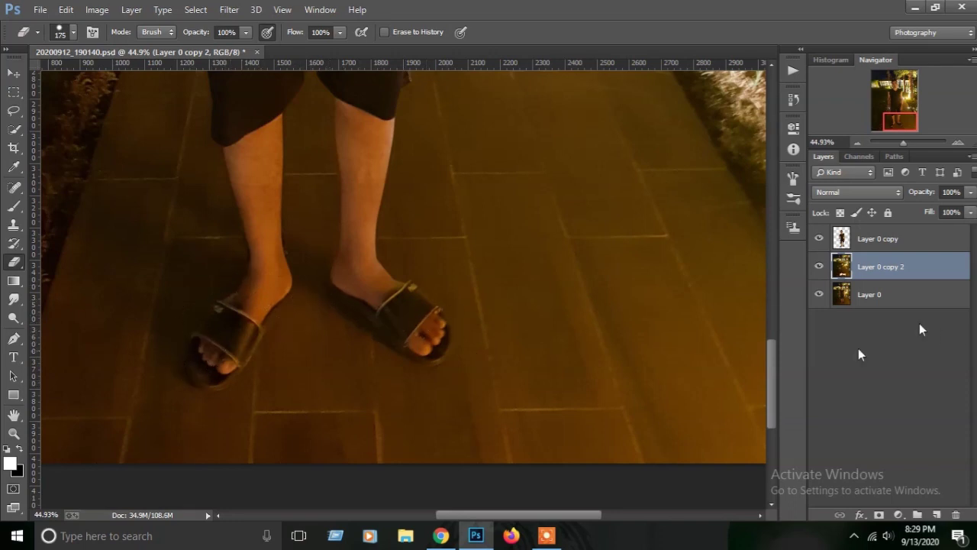
Merge the filled background copy down into Layer 0 and duplicate Layer 0 as Layer 0 copy 2.
{"action": "right_click", "coordinate": [878, 265]}
{"action": "left_click", "coordinate": [618, 405]}
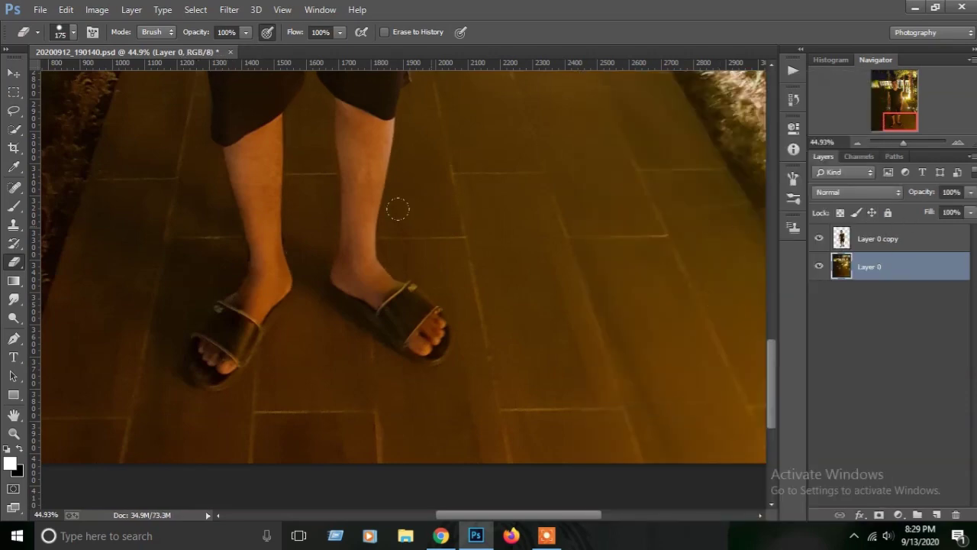
{"action": "scroll", "coordinate": [397, 208], "scroll_direction": "down", "scroll_amount": 3}
{"action": "scroll", "coordinate": [388, 218], "scroll_direction": "down", "scroll_amount": 2}
{"action": "scroll", "coordinate": [386, 214], "scroll_direction": "up", "scroll_amount": 1}
{"action": "scroll", "coordinate": [391, 221], "scroll_direction": "down", "scroll_amount": 2}
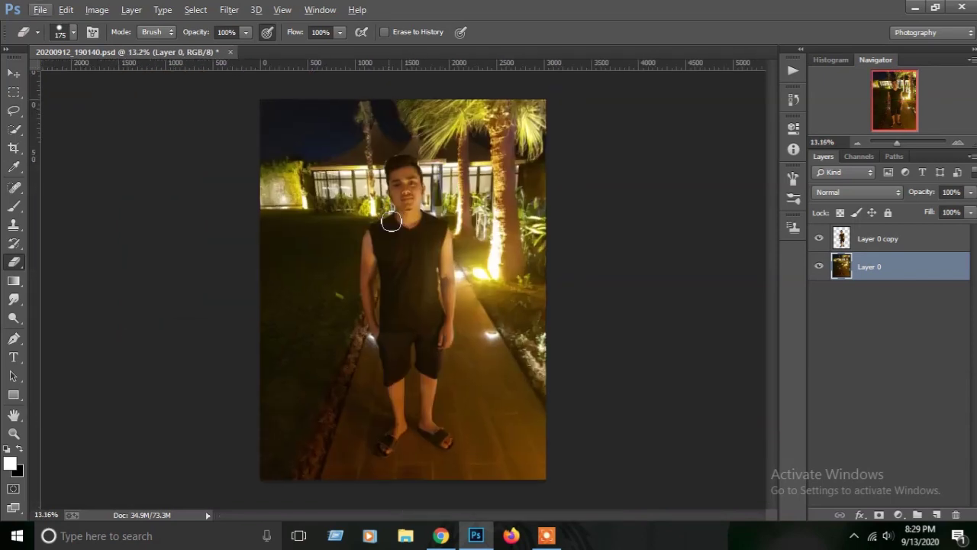
{"action": "scroll", "coordinate": [391, 221], "scroll_direction": "up", "scroll_amount": 1}
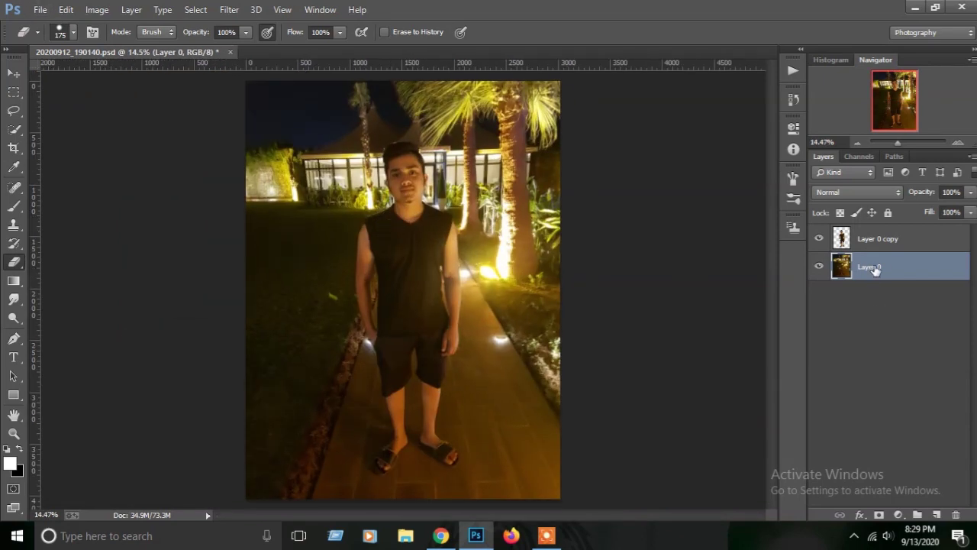
{"action": "left_click_drag", "start_coordinate": [946, 272], "coordinate": [936, 515]}
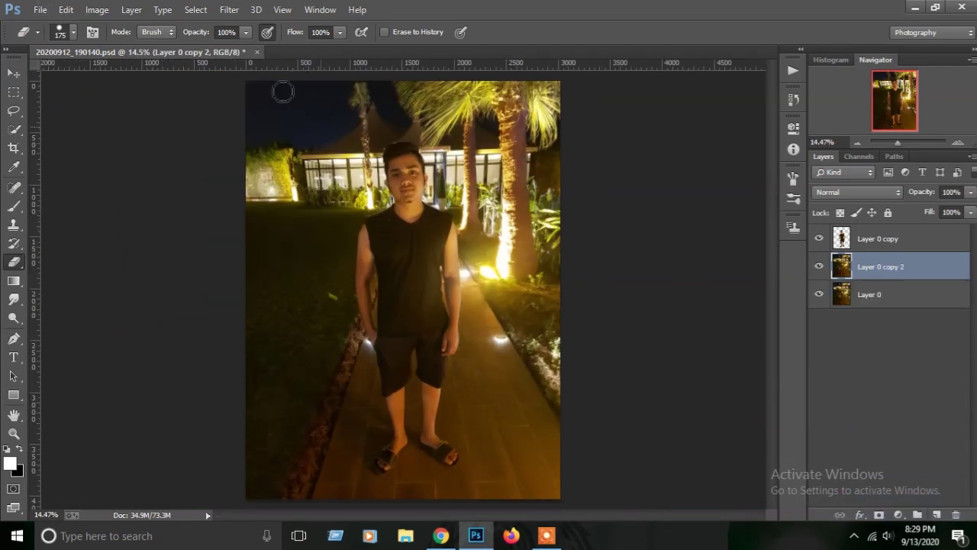
{"action": "left_click", "coordinate": [229, 9]}
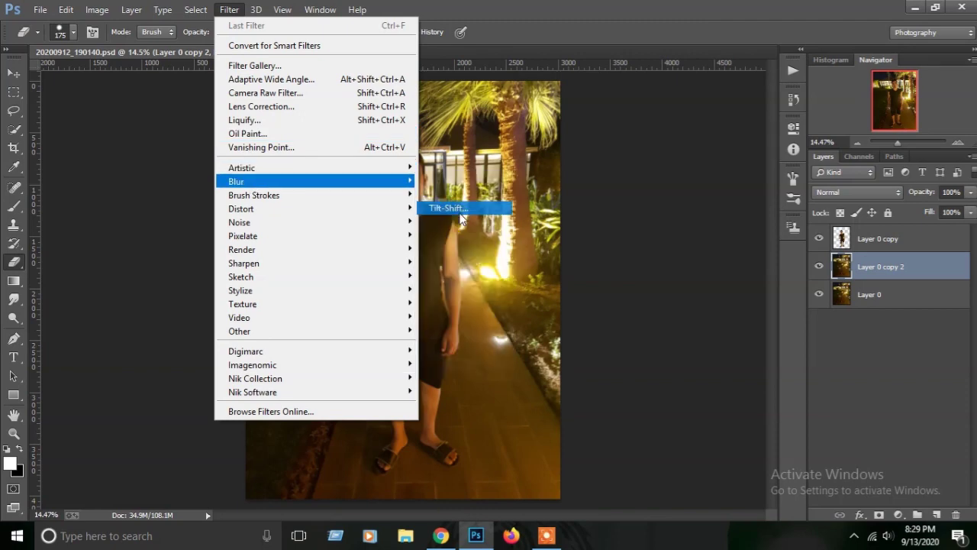
Apply Tilt-Shift with focus moved to the feet, Blur 54 px, Light Bokeh 51%, wider Light Range.
{"action": "left_click", "coordinate": [469, 203]}
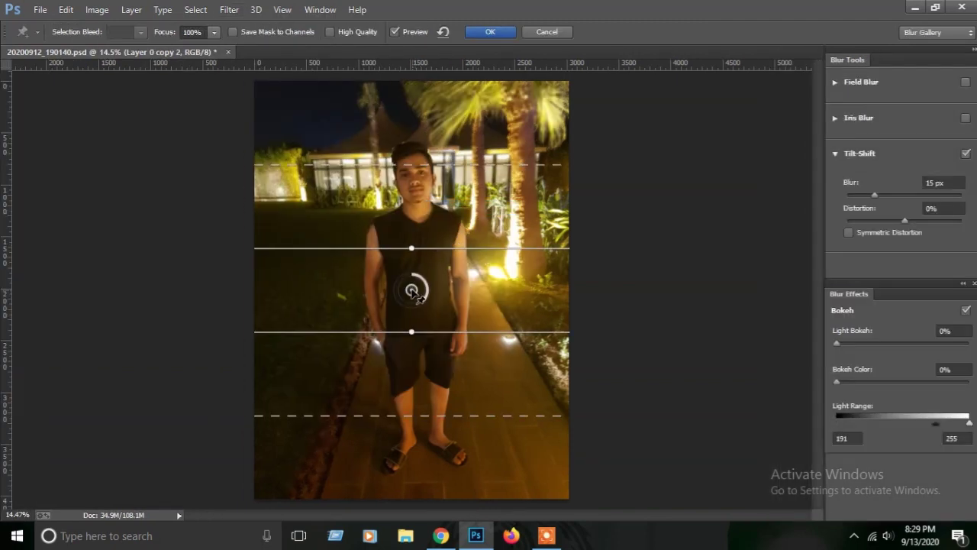
{"action": "mouse_move", "coordinate": [417, 296]}
{"action": "left_mouse_down"}
{"action": "mouse_move", "coordinate": [435, 410]}
{"action": "mouse_move", "coordinate": [435, 496]}
{"action": "left_mouse_up"}
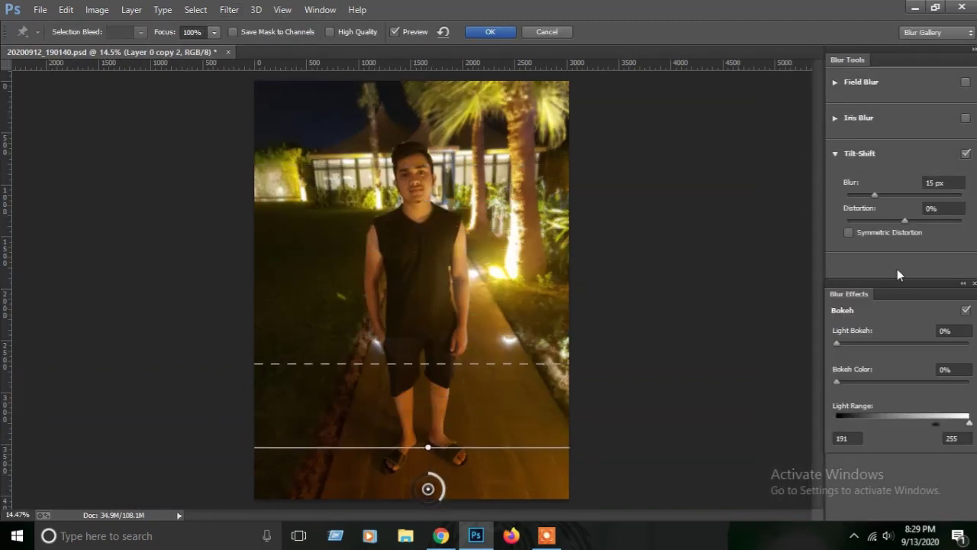
{"action": "left_click", "coordinate": [895, 194]}
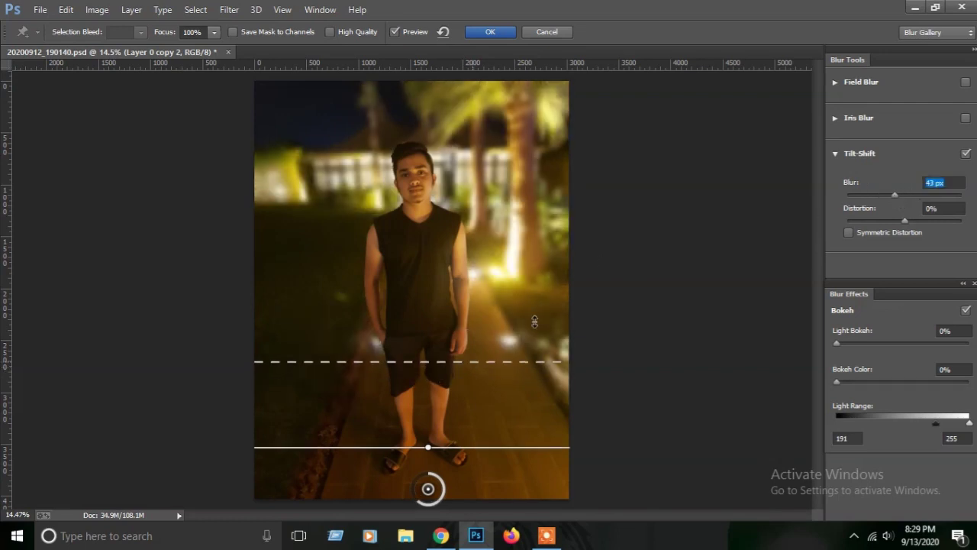
{"action": "left_click", "coordinate": [902, 195]}
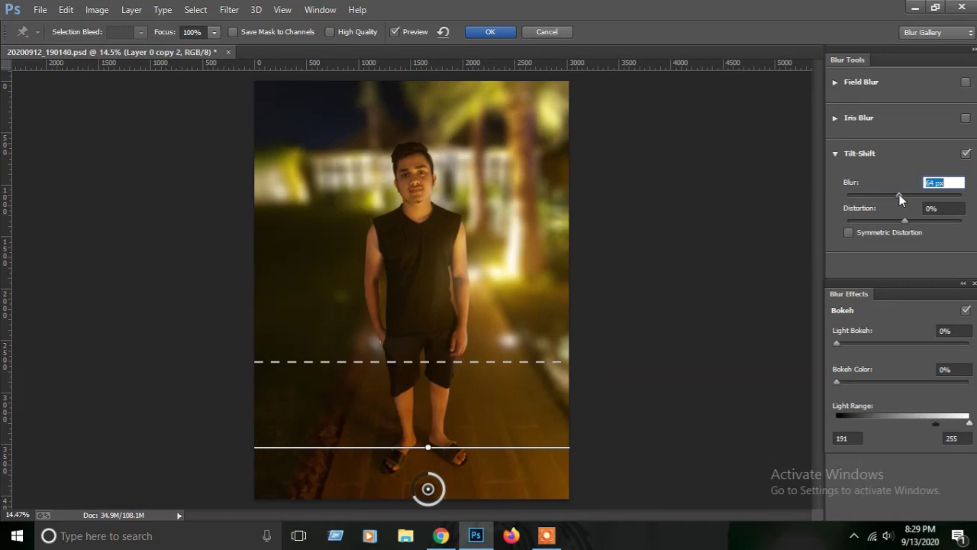
{"action": "left_click", "coordinate": [903, 343]}
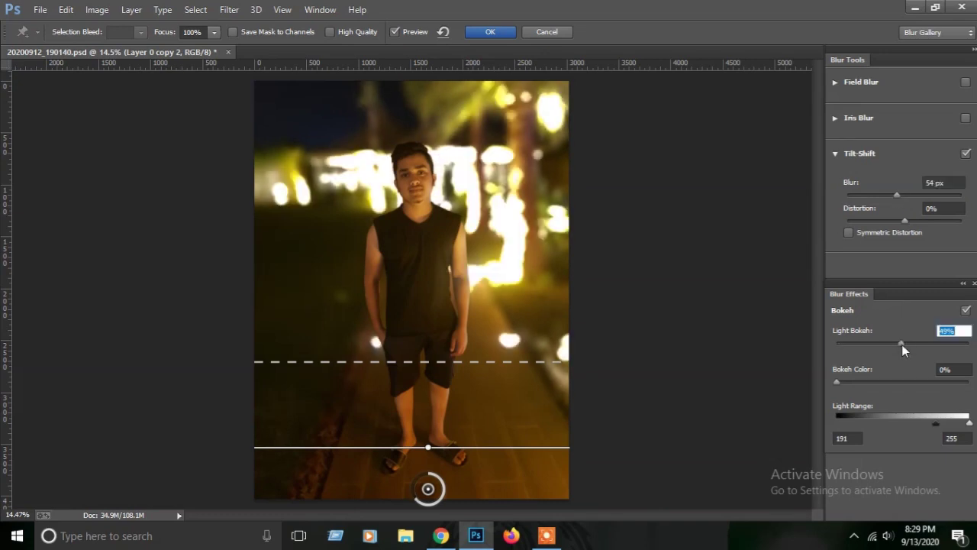
{"action": "left_click_drag", "start_coordinate": [938, 422], "coordinate": [880, 425]}
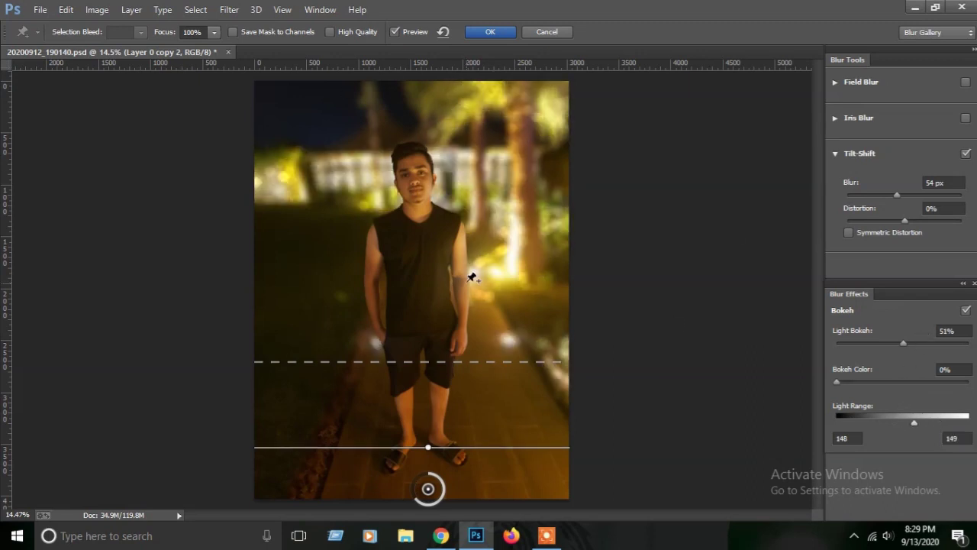
{"action": "left_click_drag", "start_coordinate": [482, 361], "coordinate": [483, 349]}
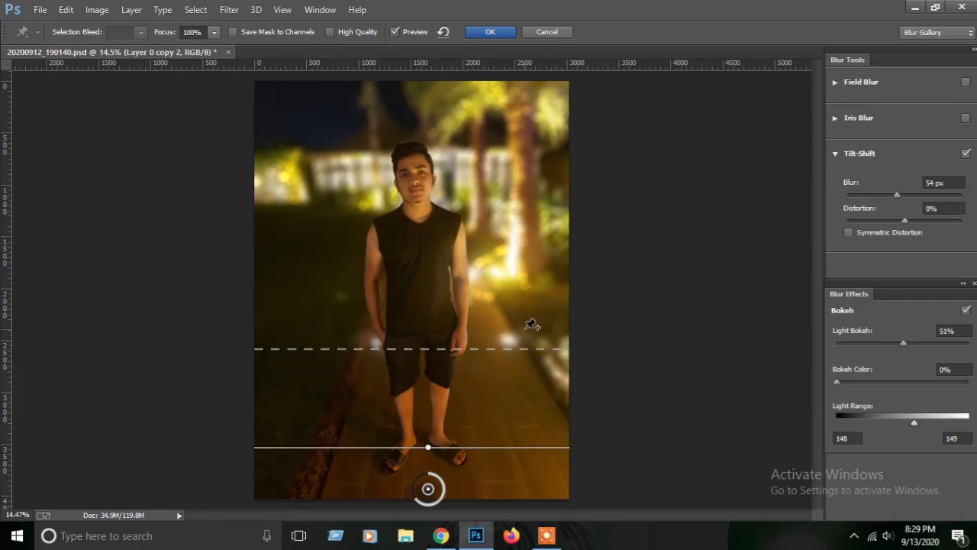
{"action": "left_click", "coordinate": [402, 33]}
{"action": "left_click", "coordinate": [402, 33]}
{"action": "left_click", "coordinate": [490, 33]}
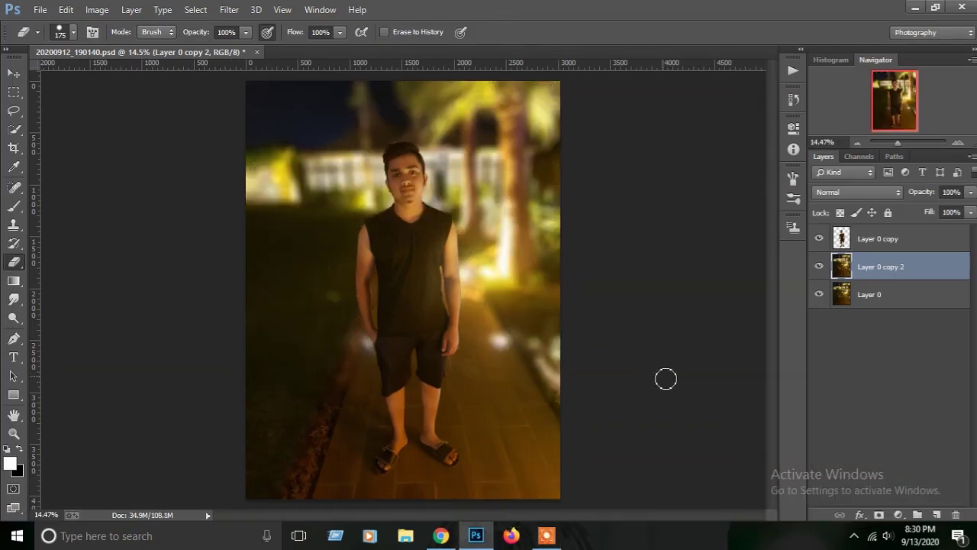
Zoom in on the hair and set up the Smudge tool at 56% strength.
{"action": "scroll", "coordinate": [603, 342], "scroll_direction": "up", "scroll_amount": 2}
{"action": "scroll", "coordinate": [602, 343], "scroll_direction": "up", "scroll_amount": 4}
{"action": "scroll", "coordinate": [514, 283], "scroll_direction": "left", "scroll_amount": 5}
{"action": "scroll", "coordinate": [514, 283], "scroll_direction": "up", "scroll_amount": 2}
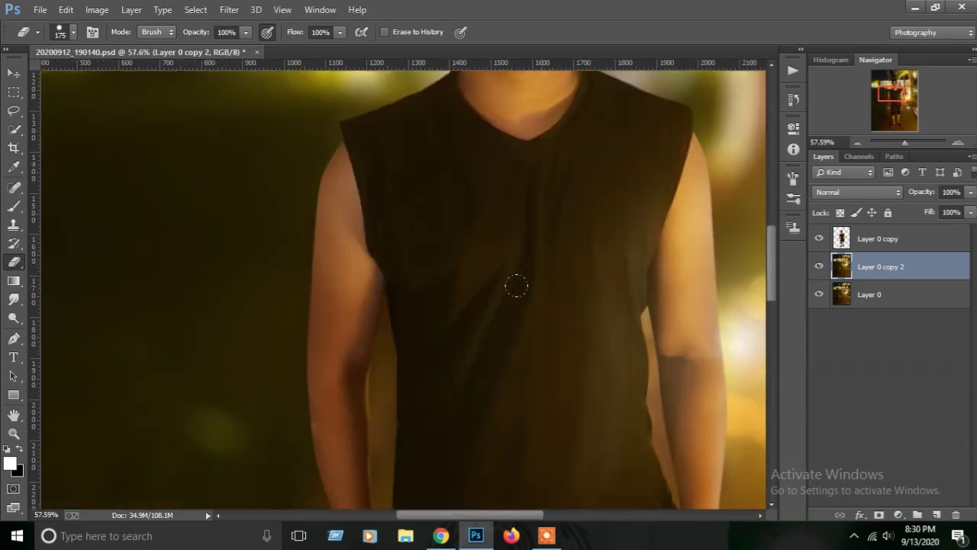
{"action": "scroll", "coordinate": [582, 290], "scroll_direction": "up", "scroll_amount": 3}
{"action": "scroll", "coordinate": [584, 294], "scroll_direction": "up", "scroll_amount": 3}
{"action": "scroll", "coordinate": [546, 240], "scroll_direction": "up", "scroll_amount": 3}
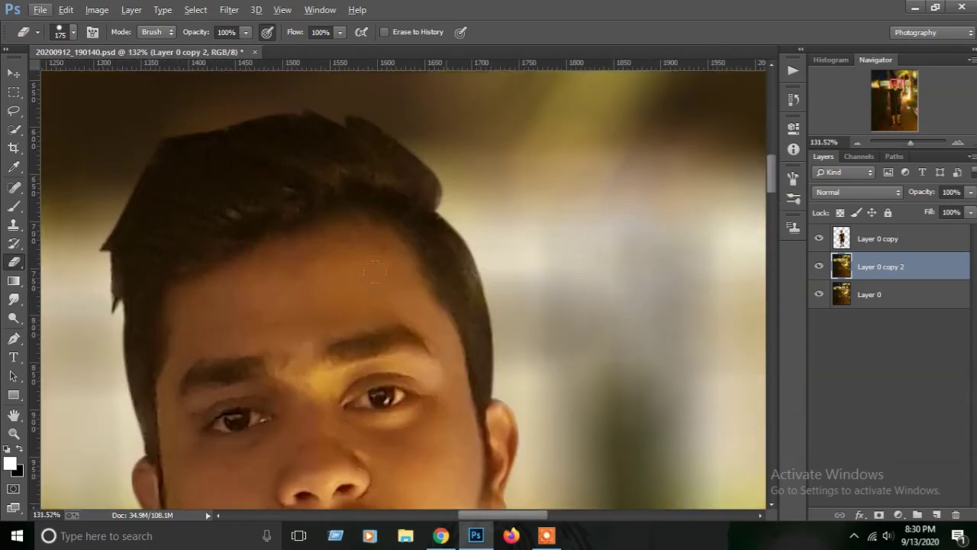
{"action": "scroll", "coordinate": [546, 241], "scroll_direction": "up", "scroll_amount": 3}
{"action": "left_click", "coordinate": [15, 298]}
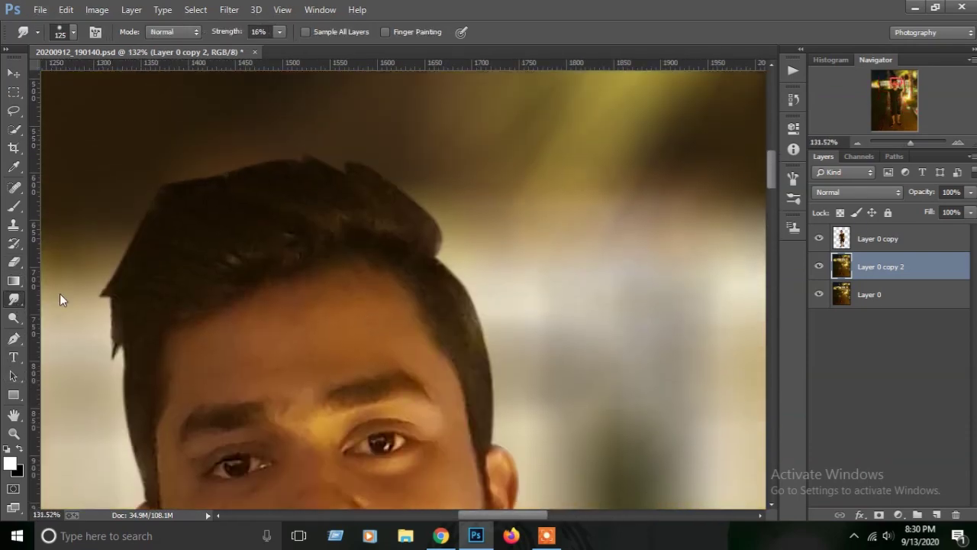
{"action": "left_click", "coordinate": [67, 32]}
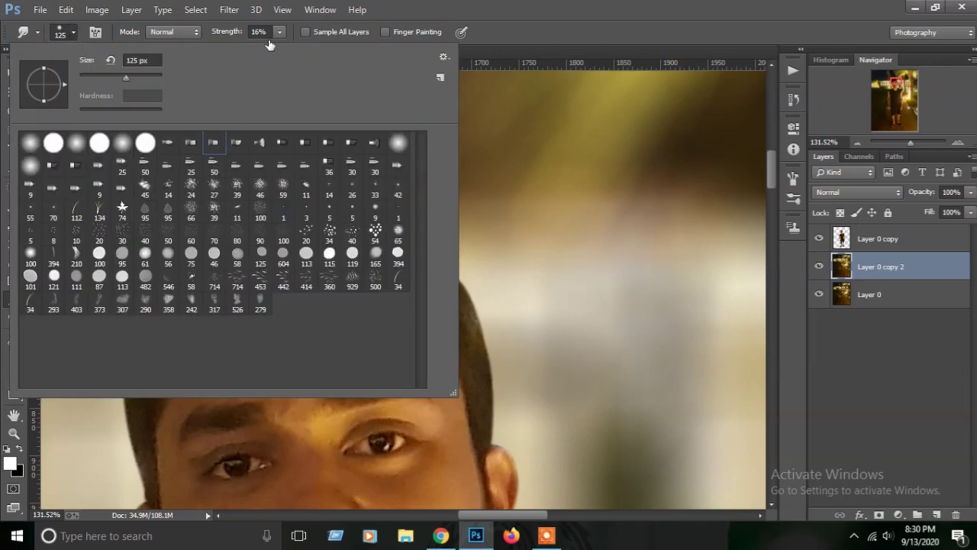
{"action": "left_click", "coordinate": [280, 32]}
{"action": "left_click", "coordinate": [305, 47]}
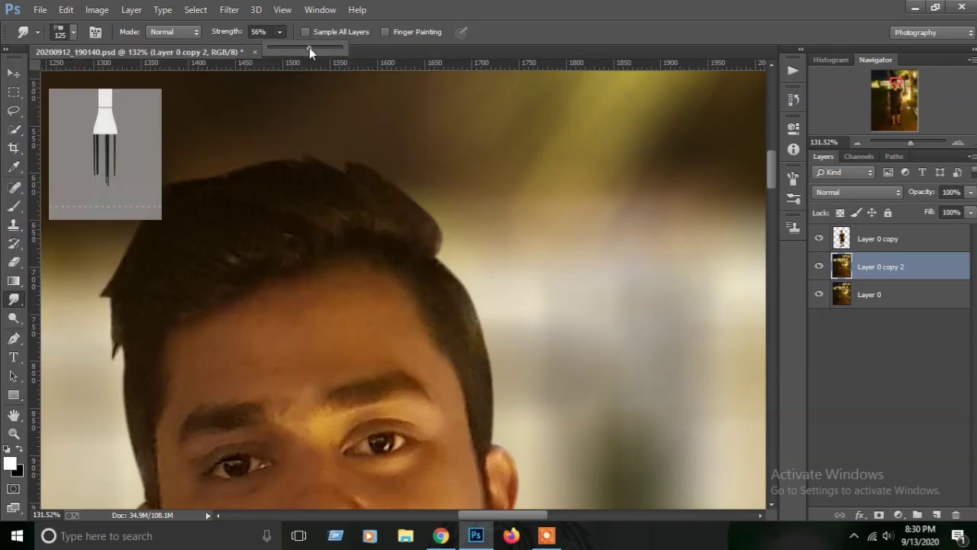
On Layer 0 copy, smudge the top and left hair edges into spiky strands with small brushes.
{"action": "scroll", "coordinate": [280, 118], "scroll_direction": "up", "scroll_amount": 3}
{"action": "key", "text": "bracketleft"}
{"action": "key", "text": "bracketleft"}
{"action": "key", "text": "bracketleft"}
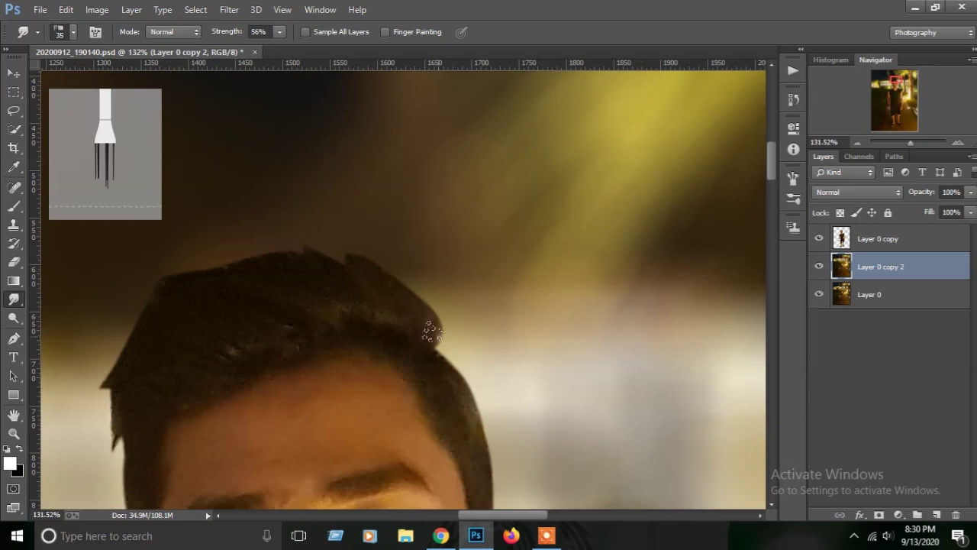
{"action": "key", "text": "bracketleft"}
{"action": "key", "text": "bracketleft"}
{"action": "key", "text": "bracketleft"}
{"action": "left_click", "coordinate": [878, 238]}
{"action": "key", "text": "bracketright"}
{"action": "key", "text": "bracketright"}
{"action": "key", "text": "bracketright"}
{"action": "mouse_move", "coordinate": [428, 265]}
{"action": "left_mouse_down"}
{"action": "mouse_move", "coordinate": [405, 298]}
{"action": "mouse_move", "coordinate": [343, 270]}
{"action": "mouse_move", "coordinate": [186, 258]}
{"action": "left_mouse_up"}
{"action": "scroll", "coordinate": [523, 475], "scroll_direction": "left", "scroll_amount": 3}
{"action": "mouse_move", "coordinate": [371, 323]}
{"action": "left_mouse_down"}
{"action": "mouse_move", "coordinate": [364, 399]}
{"action": "mouse_move", "coordinate": [397, 290]}
{"action": "left_mouse_up"}
{"action": "key", "text": "bracketleft"}
{"action": "key", "text": "bracketleft"}
{"action": "scroll", "coordinate": [388, 311], "scroll_direction": "down", "scroll_amount": 3}
{"action": "left_click_drag", "start_coordinate": [354, 370], "coordinate": [359, 277]}
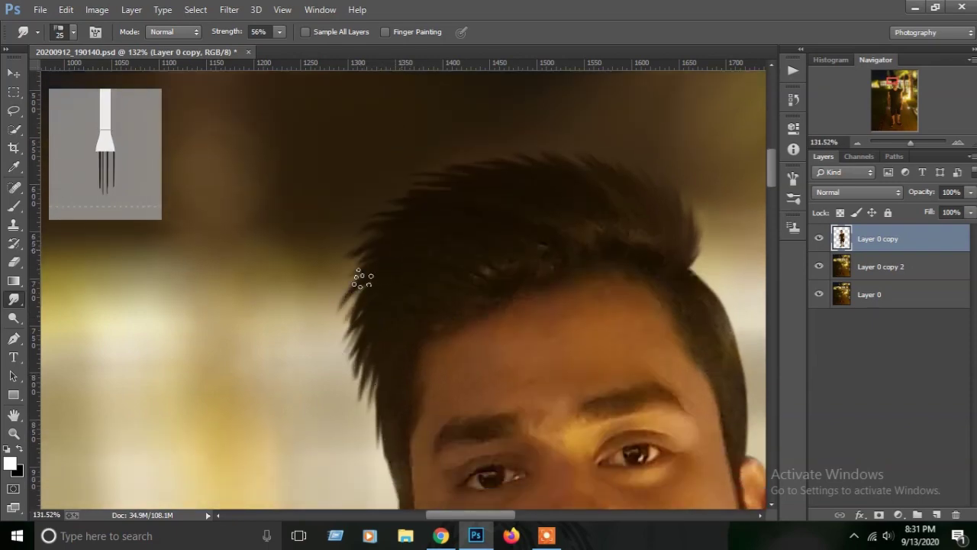
{"action": "scroll", "coordinate": [359, 277], "scroll_direction": "up", "scroll_amount": 2}
{"action": "left_click_drag", "start_coordinate": [905, 145], "coordinate": [901, 144]}
{"action": "left_click", "coordinate": [229, 9]}
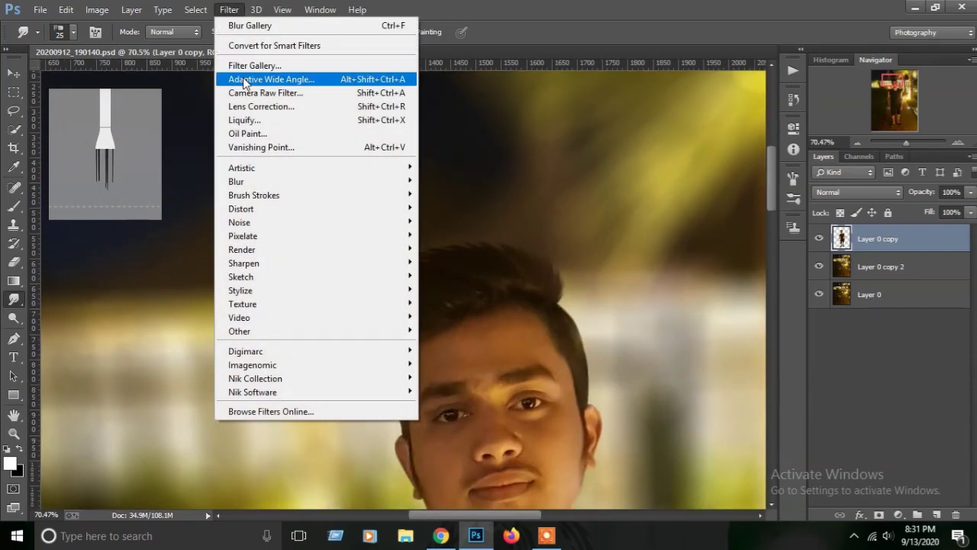
Use Liquify's Forward Warp to push the top of the hair slightly upward.
{"action": "left_click", "coordinate": [250, 119]}
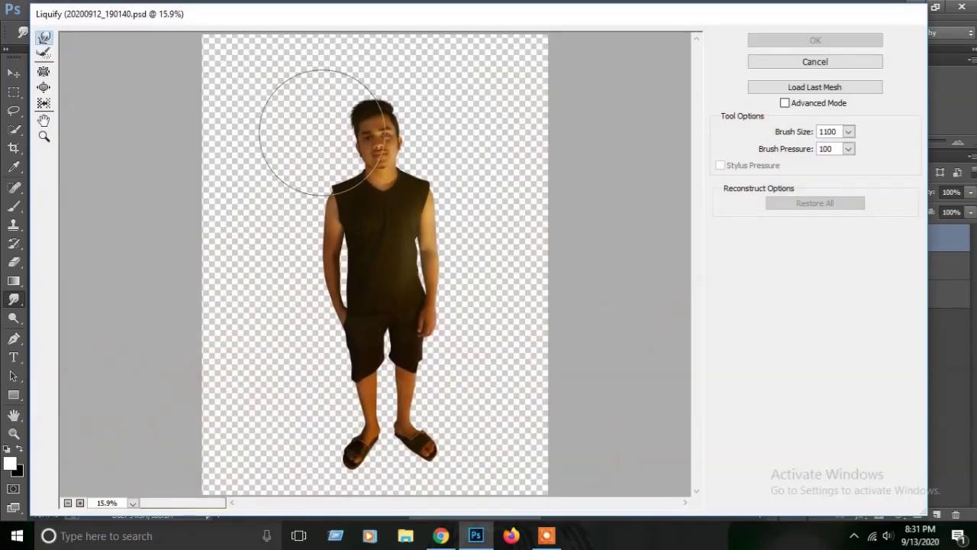
{"action": "key", "text": "ctrl+plus"}
{"action": "key", "text": "ctrl+plus"}
{"action": "key", "text": "ctrl+plus"}
{"action": "key", "text": "ctrl+plus"}
{"action": "scroll", "coordinate": [321, 131], "scroll_direction": "up", "scroll_amount": 5}
{"action": "scroll", "coordinate": [322, 131], "scroll_direction": "up", "scroll_amount": 5}
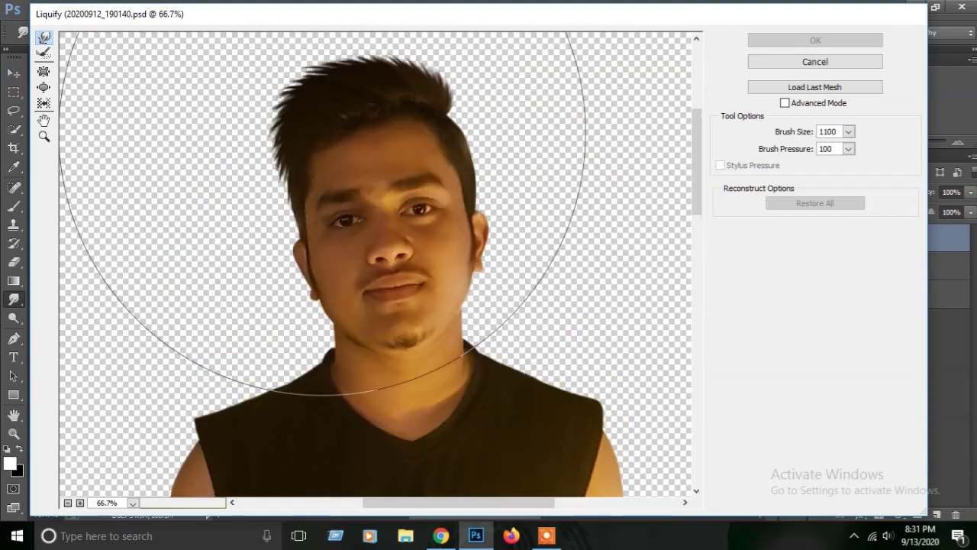
{"action": "scroll", "coordinate": [322, 116], "scroll_direction": "up", "scroll_amount": 3}
{"action": "key", "text": "bracketleft"}
{"action": "key", "text": "bracketleft"}
{"action": "key", "text": "bracketleft"}
{"action": "key", "text": "bracketleft"}
{"action": "key", "text": "bracketleft"}
{"action": "key", "text": "bracketleft"}
{"action": "key", "text": "bracketleft"}
{"action": "key", "text": "bracketleft"}
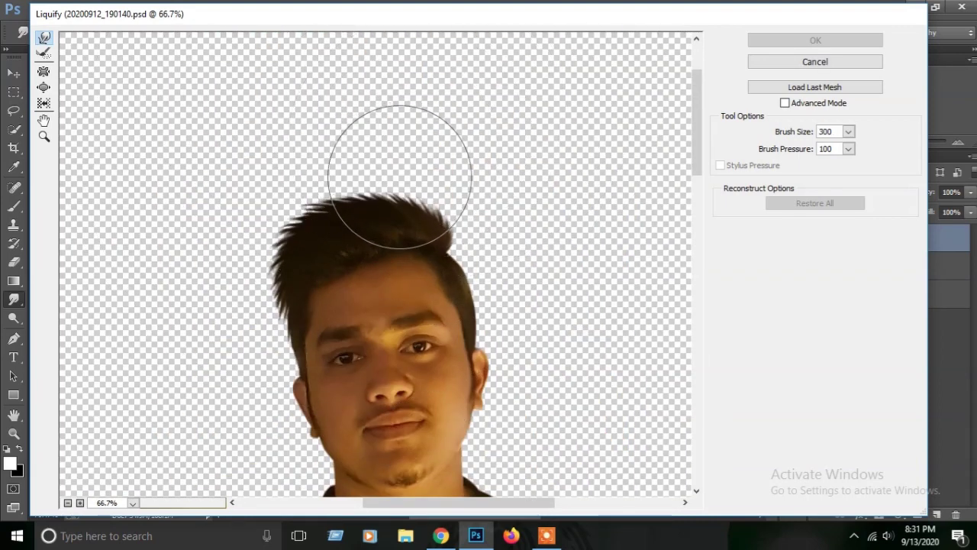
{"action": "key", "text": "bracketright"}
{"action": "left_click_drag", "start_coordinate": [415, 192], "coordinate": [358, 170]}
{"action": "key", "text": "bracketright"}
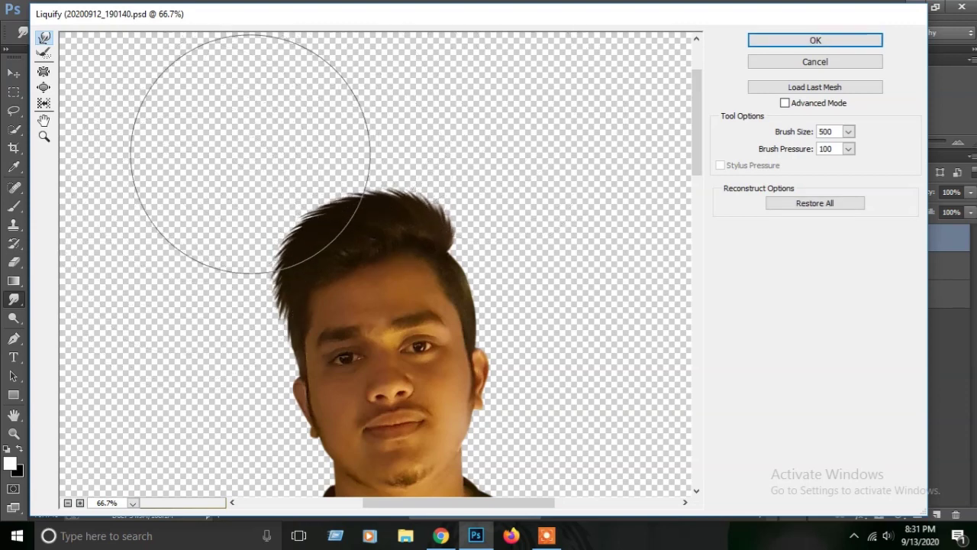
{"action": "left_click", "coordinate": [826, 40]}
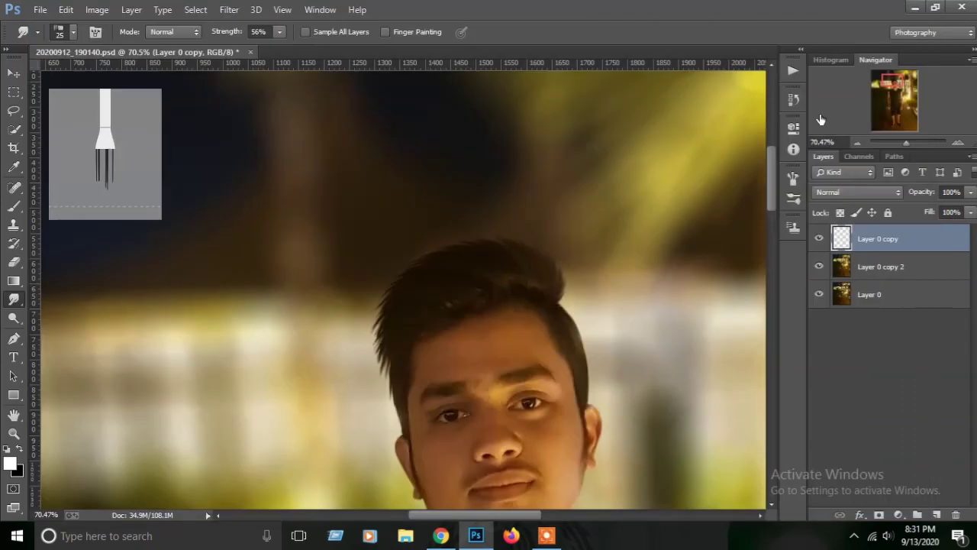
{"action": "left_click_drag", "start_coordinate": [906, 142], "coordinate": [898, 142]}
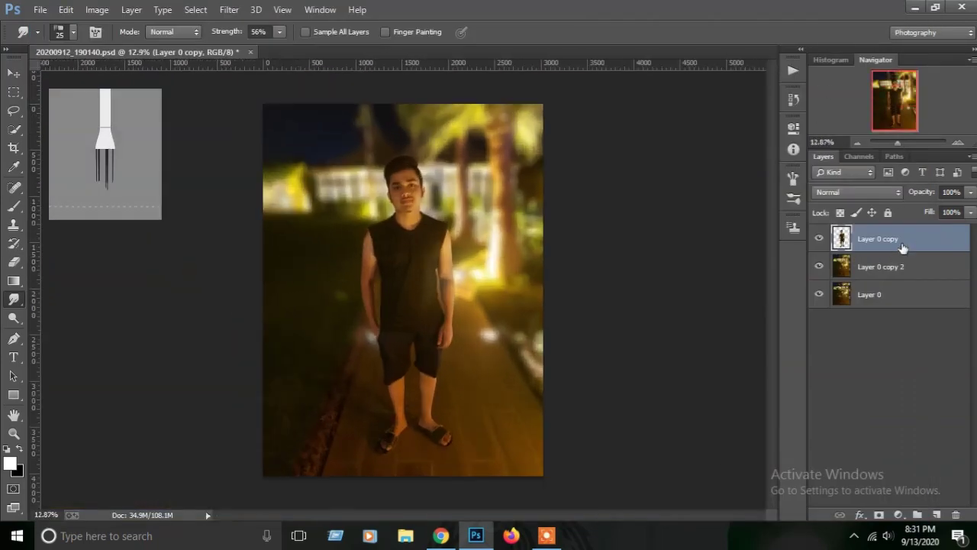
Merge all visible layers and duplicate the merged layer.
{"action": "right_click", "coordinate": [908, 237]}
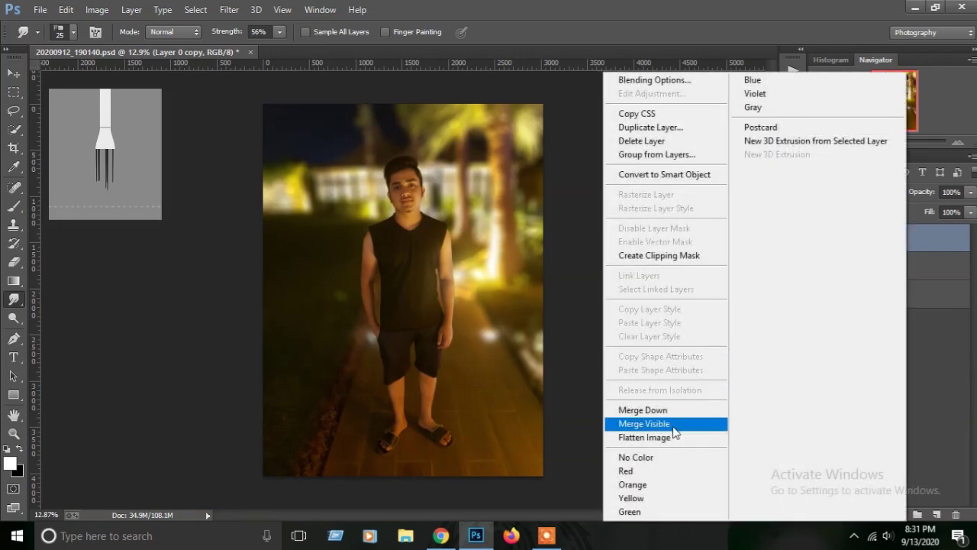
{"action": "left_click", "coordinate": [673, 428]}
{"action": "left_click_drag", "start_coordinate": [878, 240], "coordinate": [937, 514]}
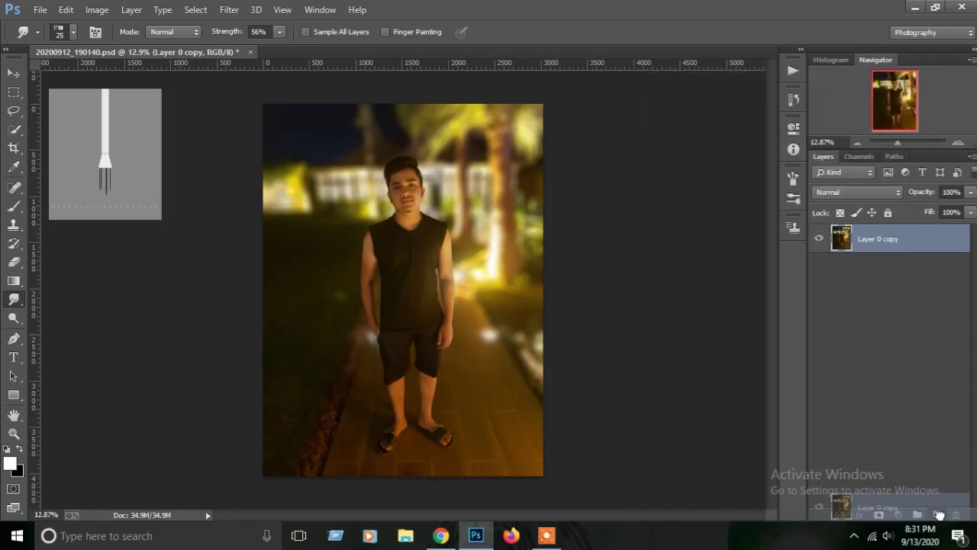
In Camera Raw, set Blacks +55, Whites -45, Shadows +56, Highlights -6, plus slight exposure and clarity.
{"action": "left_click", "coordinate": [229, 9]}
{"action": "left_click", "coordinate": [259, 93]}
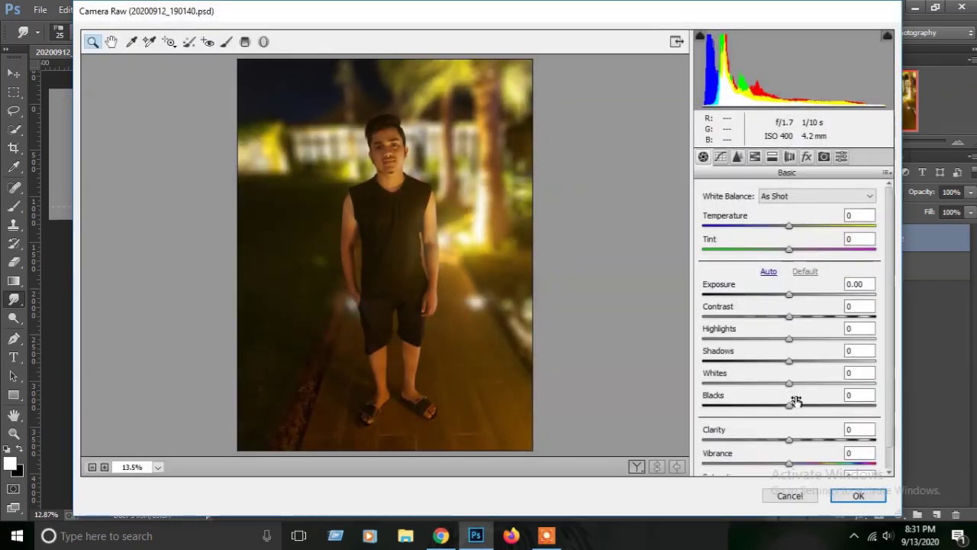
{"action": "left_click_drag", "start_coordinate": [796, 399], "coordinate": [836, 405]}
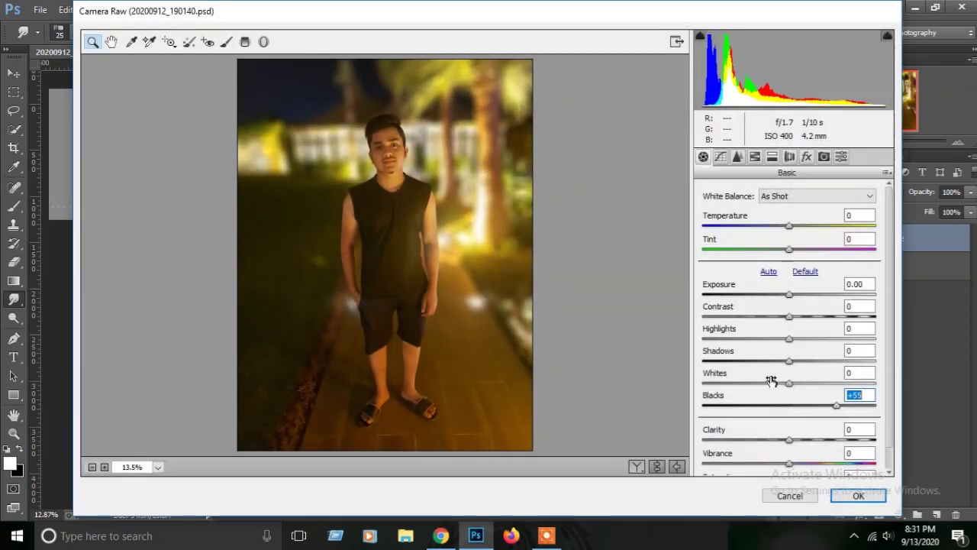
{"action": "left_click_drag", "start_coordinate": [767, 383], "coordinate": [752, 387]}
{"action": "left_click_drag", "start_coordinate": [814, 359], "coordinate": [840, 370]}
{"action": "left_click_drag", "start_coordinate": [789, 338], "coordinate": [847, 324]}
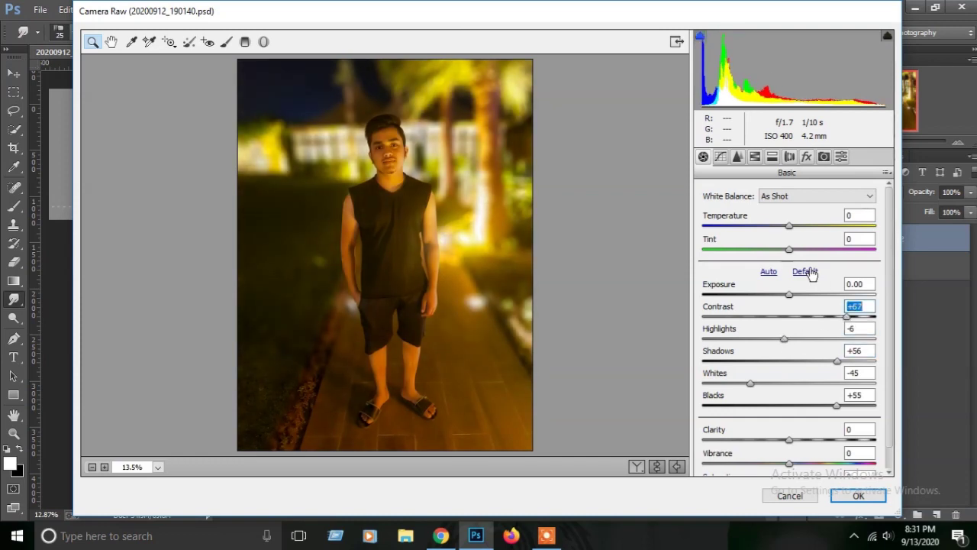
{"action": "left_click_drag", "start_coordinate": [789, 287], "coordinate": [794, 301]}
{"action": "left_click_drag", "start_coordinate": [818, 446], "coordinate": [800, 446]}
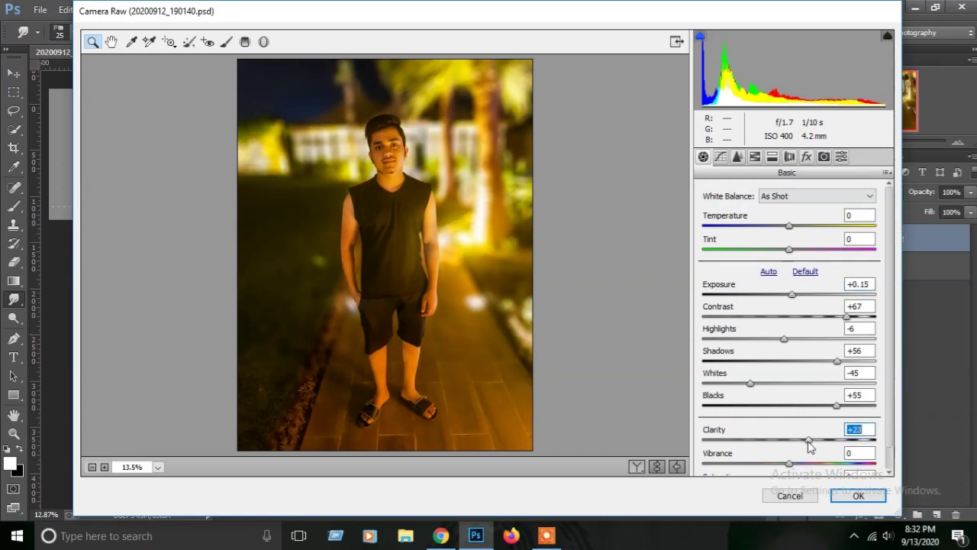
Desaturate Oranges to -40 and Yellows to -41 in HSL, then apply the grade.
{"action": "left_click", "coordinate": [754, 157]}
{"action": "mouse_move", "coordinate": [793, 282]}
{"action": "left_mouse_down"}
{"action": "mouse_move", "coordinate": [769, 282]}
{"action": "mouse_move", "coordinate": [761, 309]}
{"action": "left_mouse_up"}
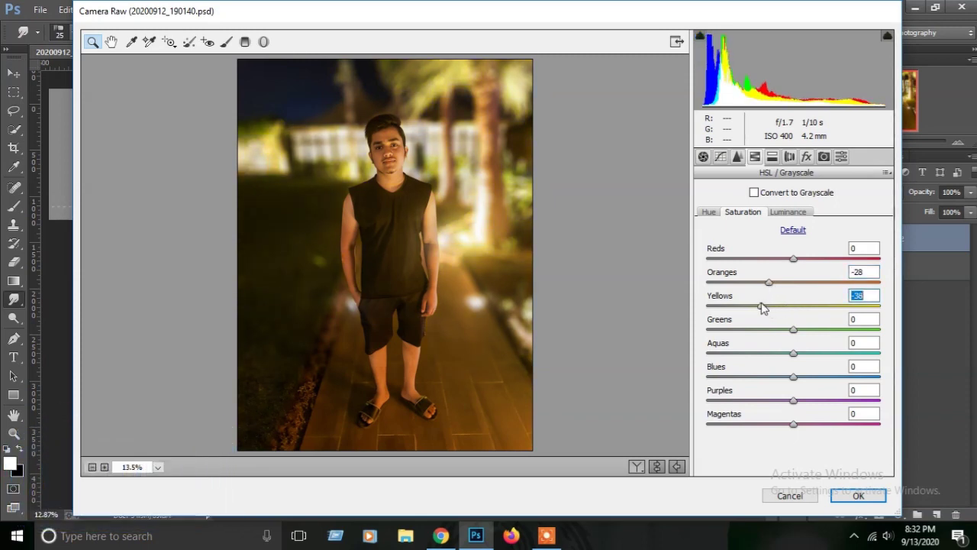
{"action": "left_click", "coordinate": [762, 282]}
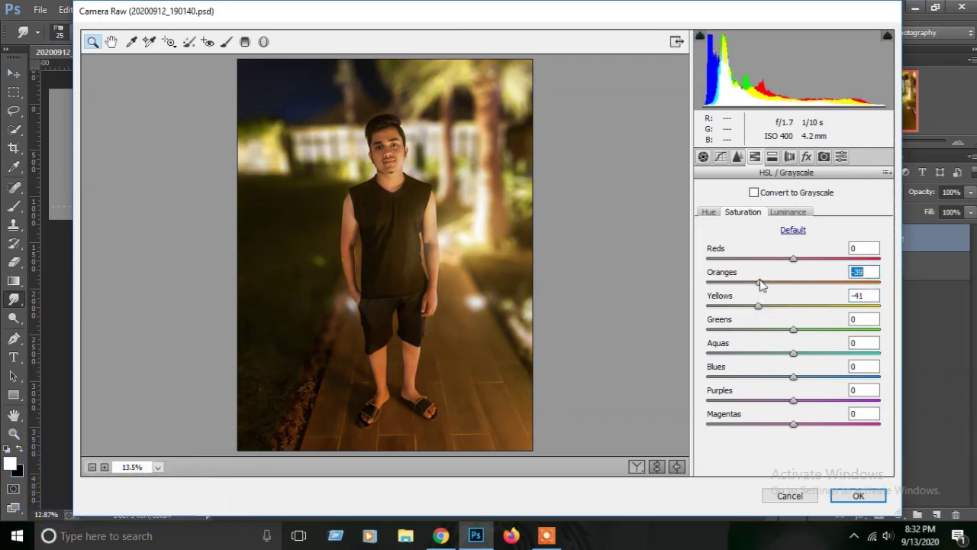
{"action": "left_click_drag", "start_coordinate": [349, 100], "coordinate": [493, 245]}
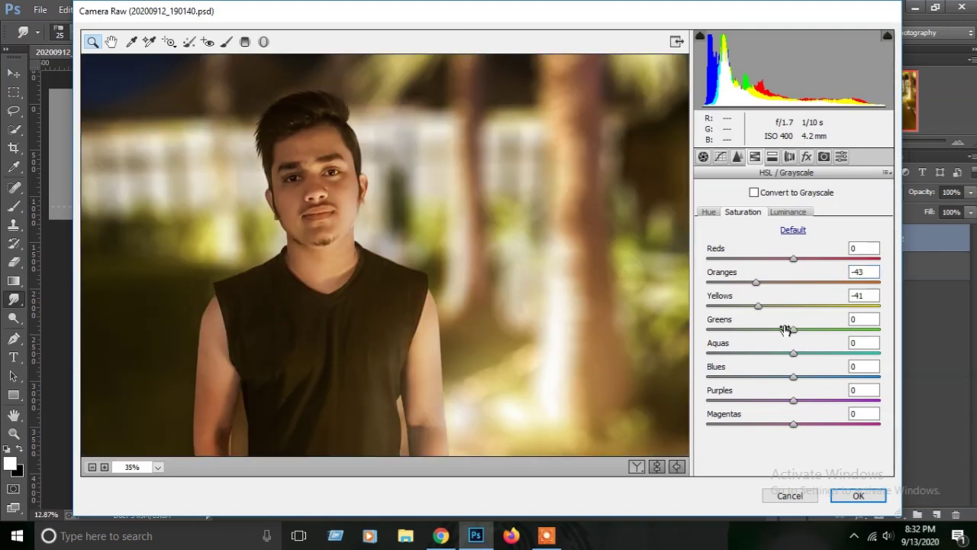
{"action": "left_click_drag", "start_coordinate": [760, 283], "coordinate": [763, 283]}
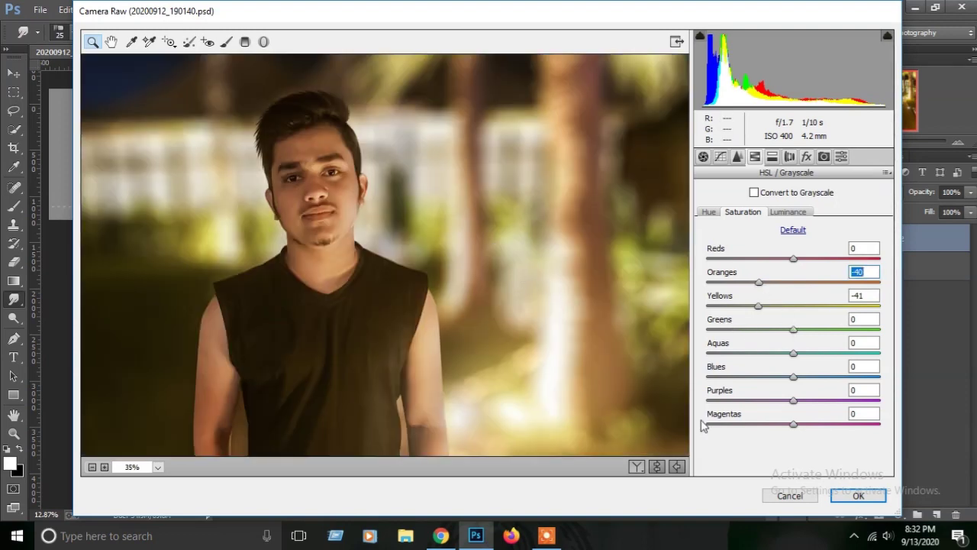
{"action": "left_click", "coordinate": [657, 466]}
{"action": "left_click", "coordinate": [657, 467]}
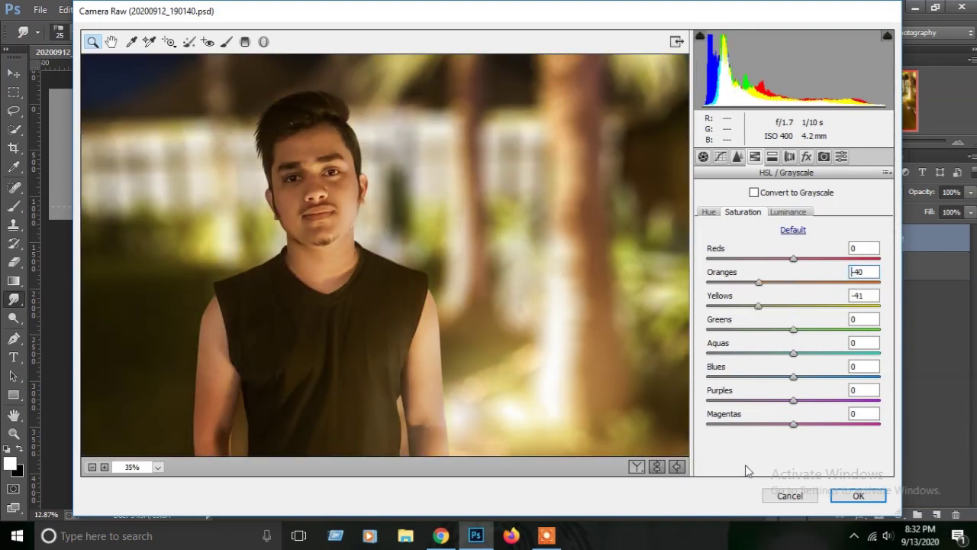
{"action": "left_click", "coordinate": [858, 496]}
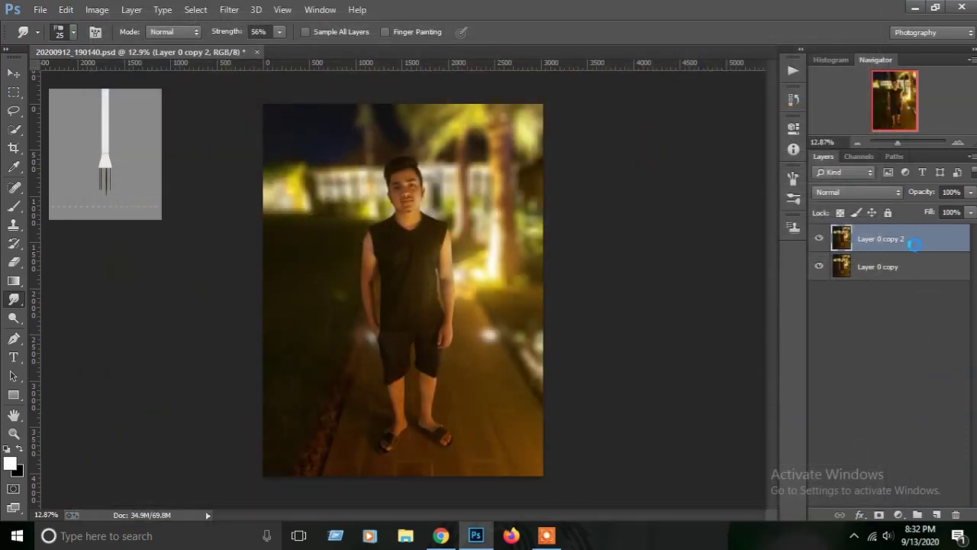
Merge the visible graded layers and duplicate the merged layer.
{"action": "right_click", "coordinate": [916, 244]}
{"action": "left_click", "coordinate": [657, 420]}
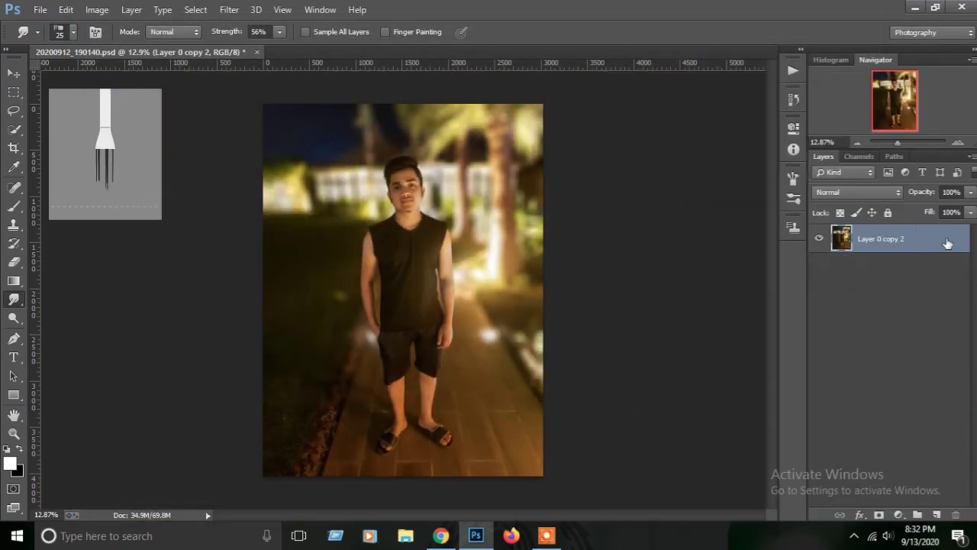
{"action": "left_click_drag", "start_coordinate": [947, 243], "coordinate": [937, 514]}
In Camera Raw HSL Luminance, darken Greens to -100 and Yellows to -71.
{"action": "key", "text": "ctrl+shift+a"}
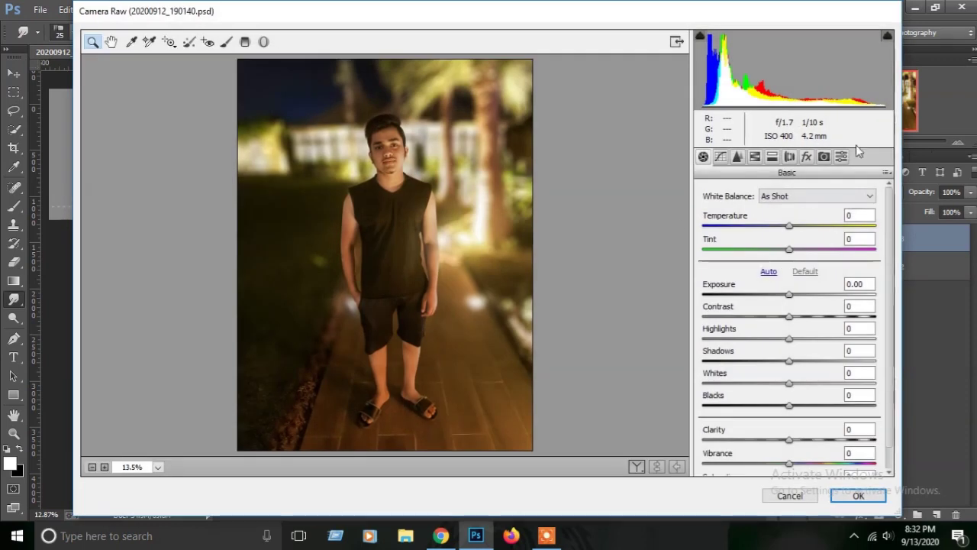
{"action": "left_click", "coordinate": [774, 159]}
{"action": "left_click", "coordinate": [755, 157]}
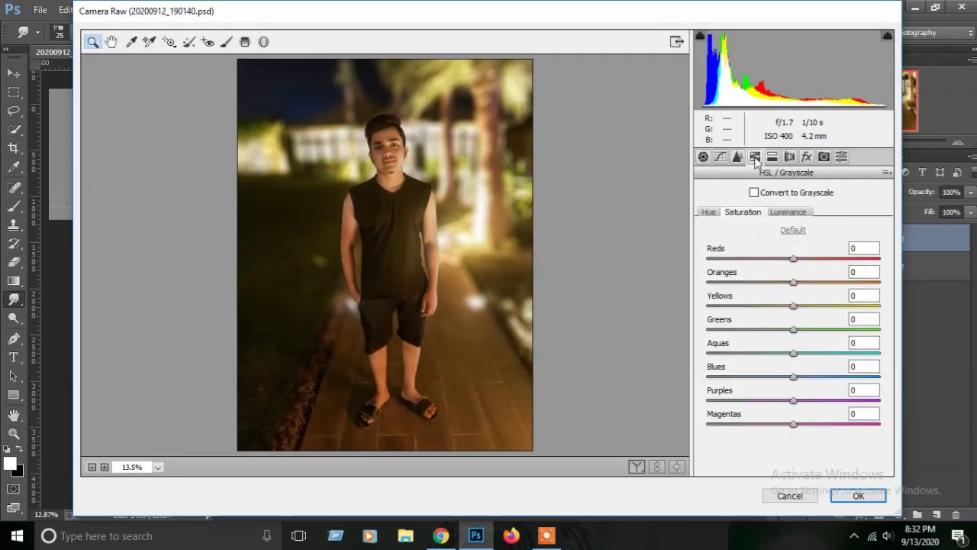
{"action": "left_click", "coordinate": [796, 213]}
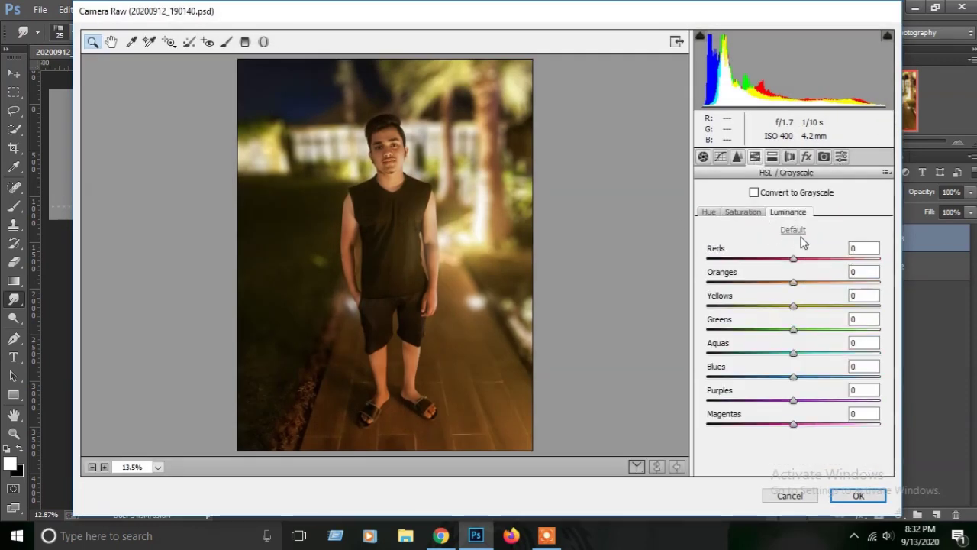
{"action": "left_click_drag", "start_coordinate": [783, 330], "coordinate": [703, 329]}
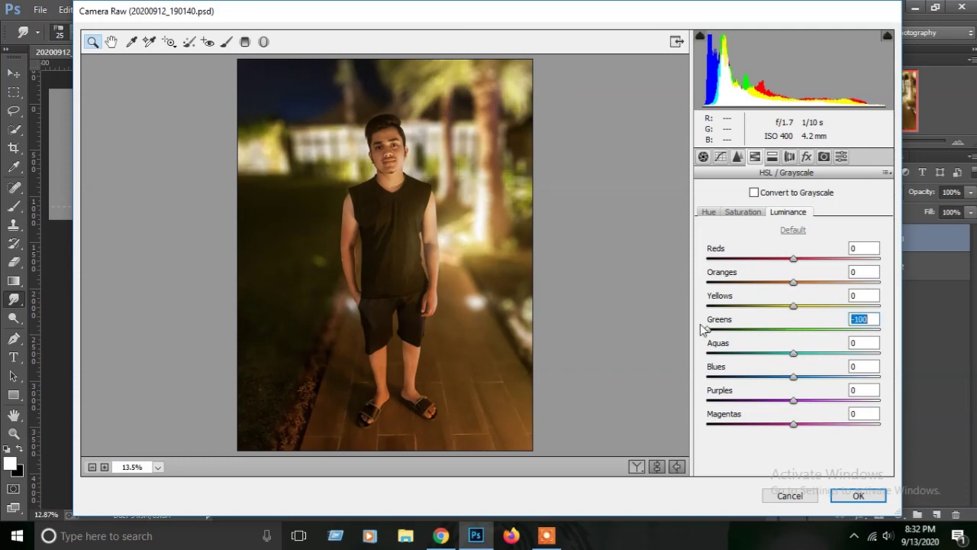
{"action": "type", "text": "0"}
{"action": "key", "text": "shift+Tab"}
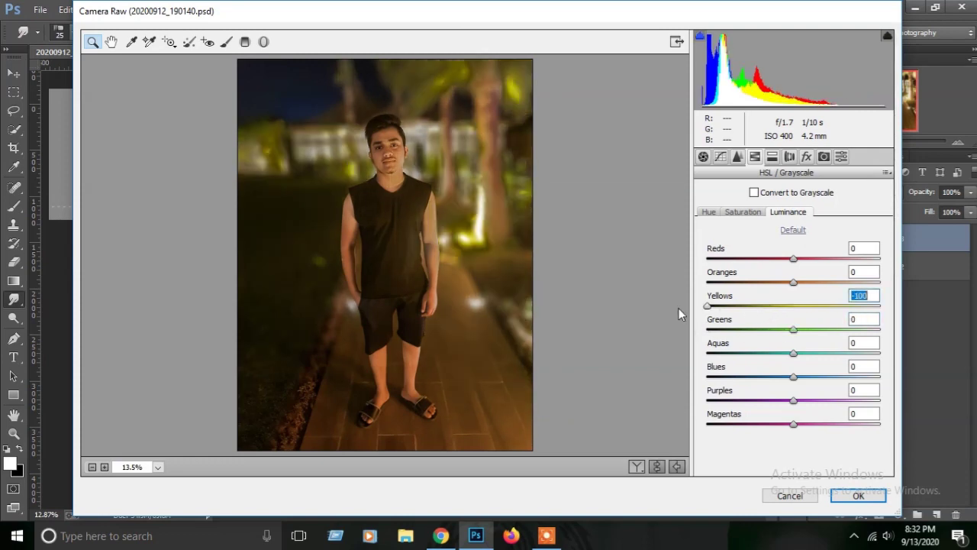
{"action": "mouse_move", "coordinate": [759, 307]}
{"action": "left_mouse_down"}
{"action": "mouse_move", "coordinate": [743, 307]}
{"action": "mouse_move", "coordinate": [754, 310]}
{"action": "left_mouse_up"}
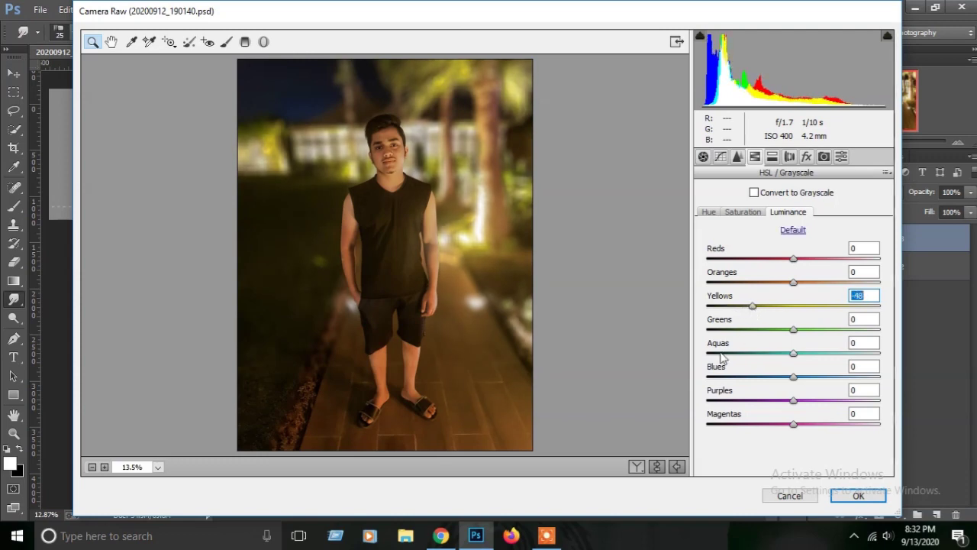
{"action": "left_click", "coordinate": [656, 467]}
{"action": "mouse_move", "coordinate": [733, 306]}
{"action": "left_mouse_down"}
{"action": "mouse_move", "coordinate": [715, 306]}
{"action": "mouse_move", "coordinate": [734, 317]}
{"action": "mouse_move", "coordinate": [712, 330]}
{"action": "left_mouse_up"}
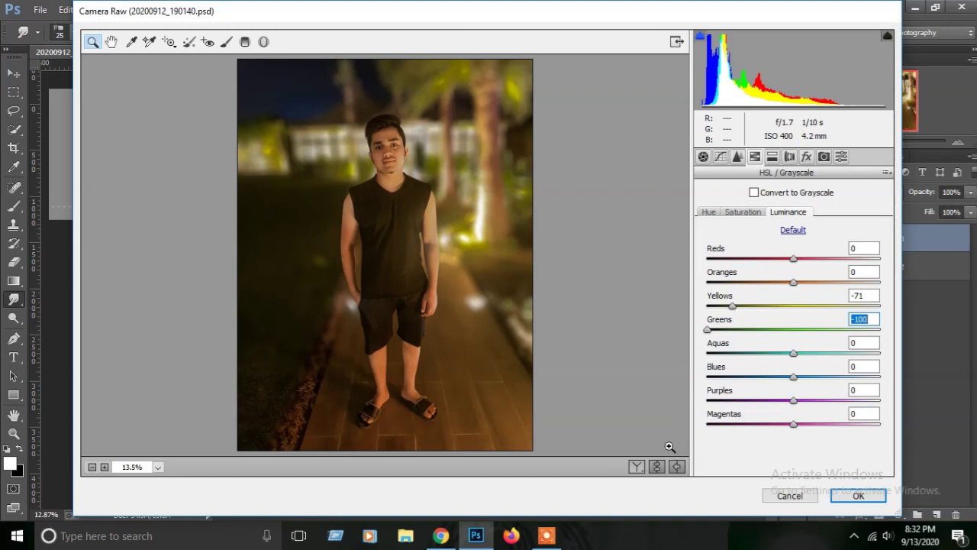
{"action": "left_click", "coordinate": [660, 468]}
{"action": "left_click", "coordinate": [659, 467]}
Apply the luminance grade, then erase around the face with a roughly 90 px eraser.
{"action": "left_click", "coordinate": [858, 496]}
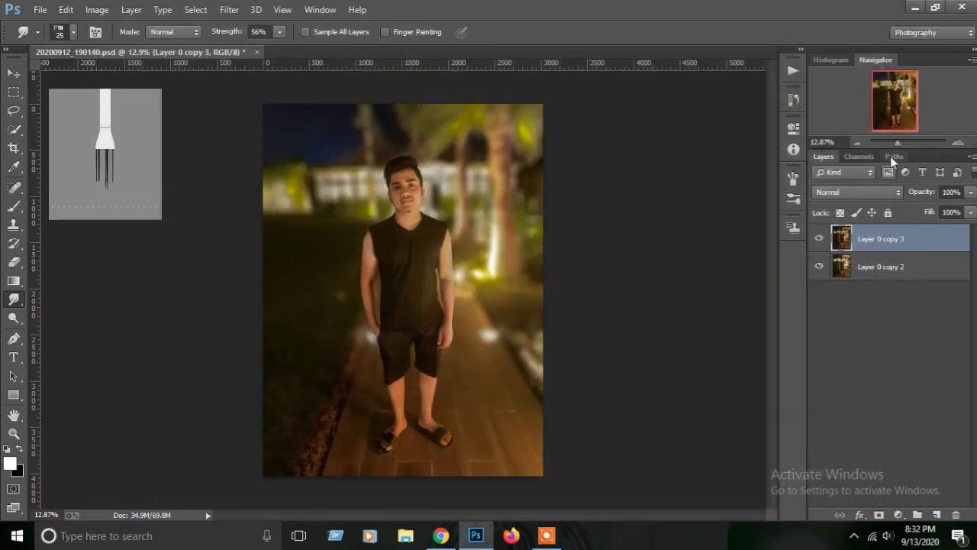
{"action": "left_click_drag", "start_coordinate": [898, 142], "coordinate": [904, 141]}
{"action": "key", "text": "e"}
{"action": "left_click", "coordinate": [73, 32]}
{"action": "left_click_drag", "start_coordinate": [75, 60], "coordinate": [31, 61]}
{"action": "key", "text": "Return"}
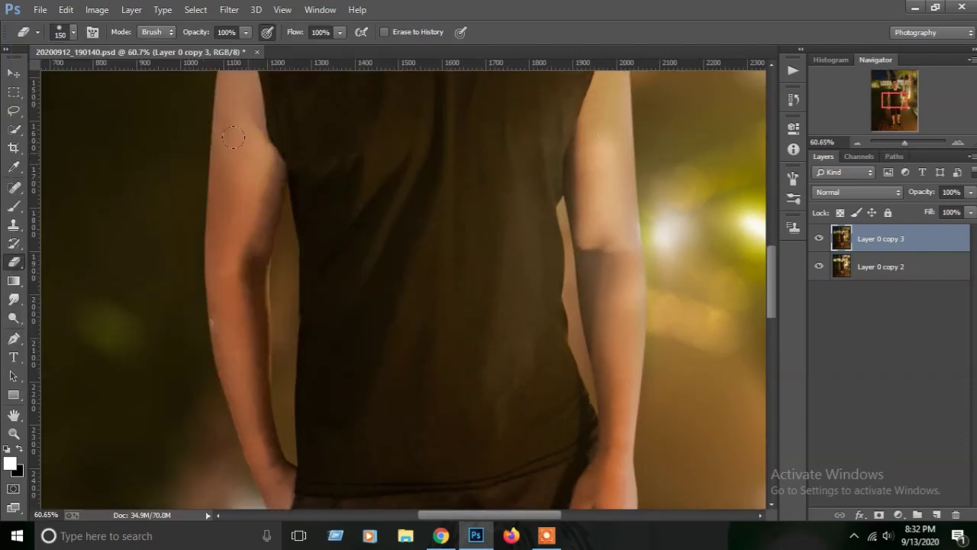
{"action": "scroll", "coordinate": [593, 153], "scroll_direction": "up", "scroll_amount": 3}
{"action": "scroll", "coordinate": [360, 255], "scroll_direction": "up", "scroll_amount": 3}
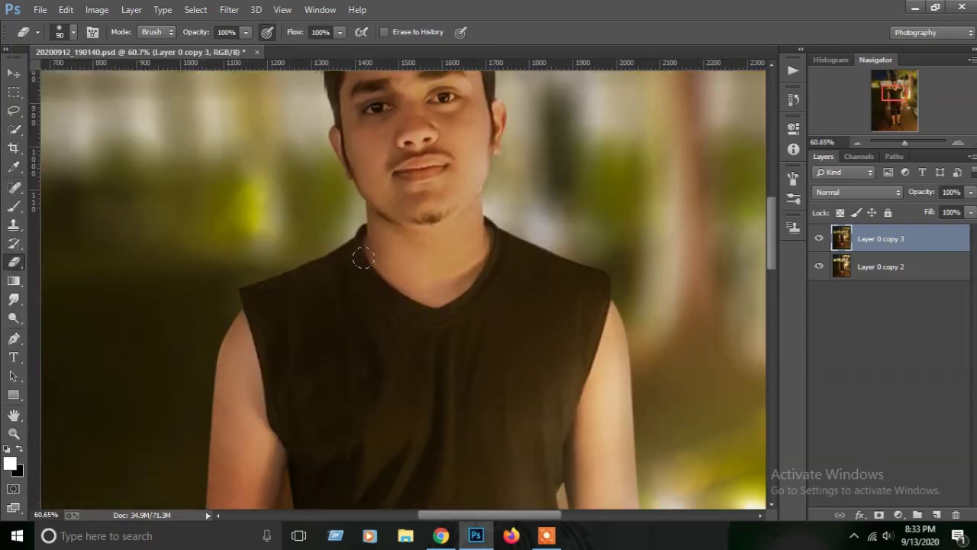
{"action": "key", "text": "bracketright"}
{"action": "key", "text": "bracketright"}
{"action": "key", "text": "bracketright"}
{"action": "scroll", "coordinate": [435, 152], "scroll_direction": "up", "scroll_amount": 2}
{"action": "key", "text": "bracketleft"}
{"action": "key", "text": "bracketleft"}
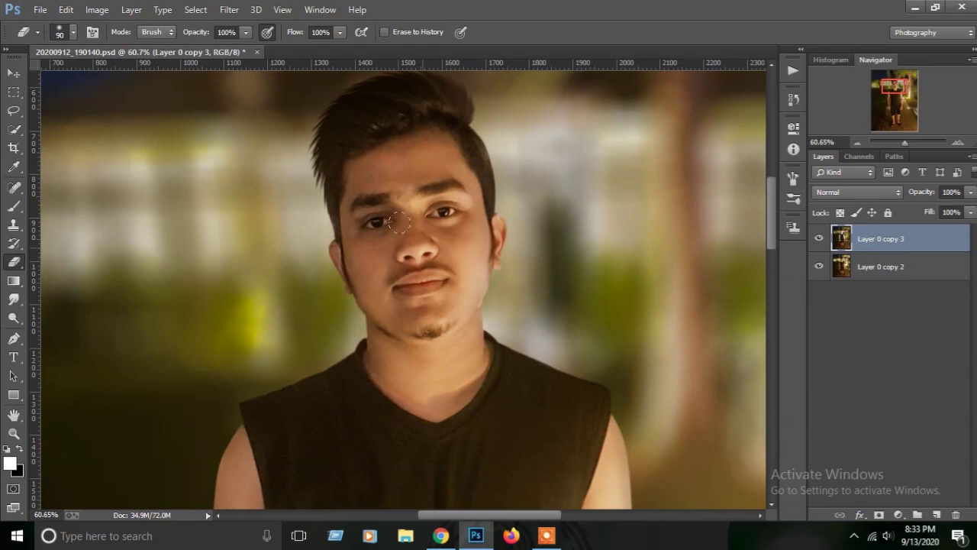
{"action": "key", "text": "ctrl+0"}
Merge the visible layers into Layer 0 copy 3 and duplicate it as Layer 0 copy 4.
{"action": "right_click", "coordinate": [918, 239]}
{"action": "left_click", "coordinate": [676, 423]}
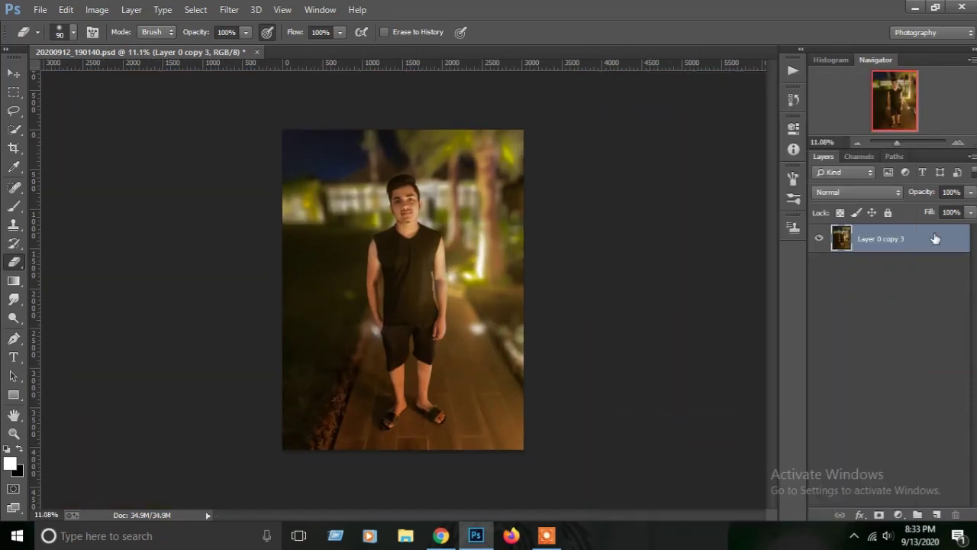
{"action": "left_click_drag", "start_coordinate": [935, 239], "coordinate": [936, 515]}
Apply the Danish Zehan Orange Teal Camera Raw preset to Layer 0 copy 4, checking before/after.
{"action": "left_click", "coordinate": [229, 9]}
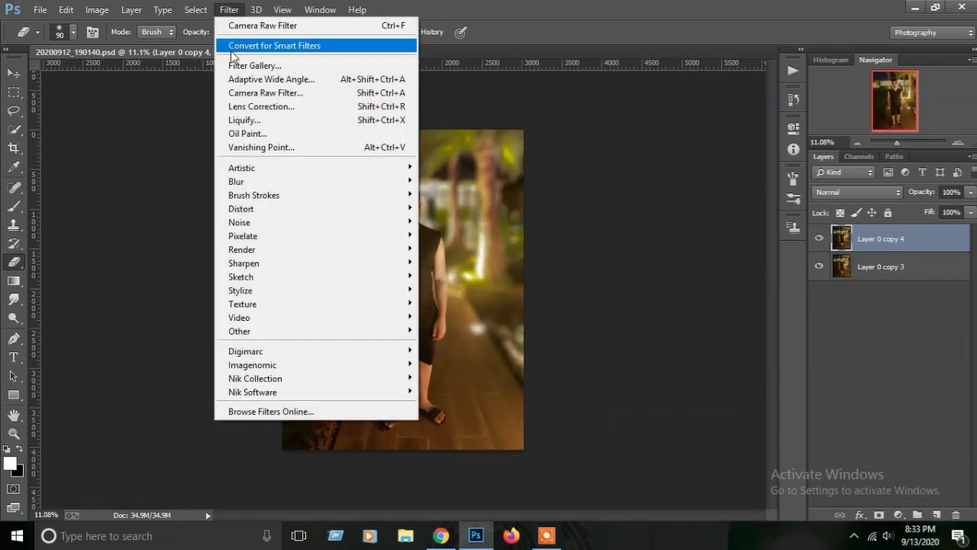
{"action": "left_click", "coordinate": [233, 93]}
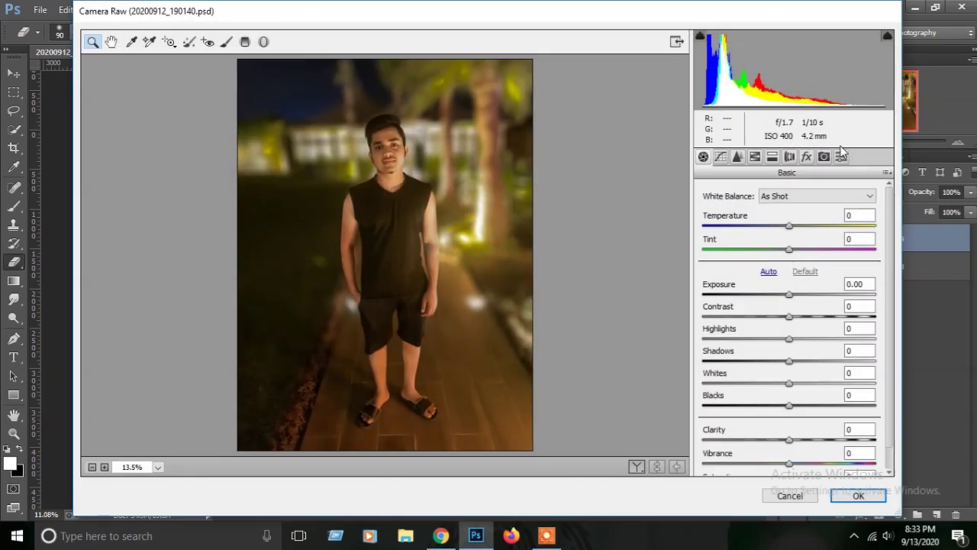
{"action": "left_click", "coordinate": [840, 157]}
{"action": "scroll", "coordinate": [818, 243], "scroll_direction": "down", "scroll_amount": 5}
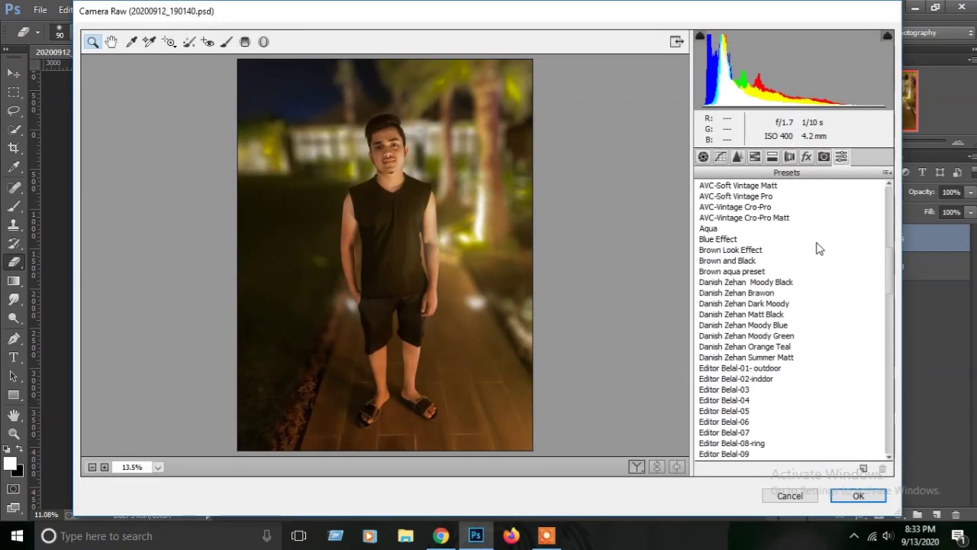
{"action": "left_click", "coordinate": [775, 283]}
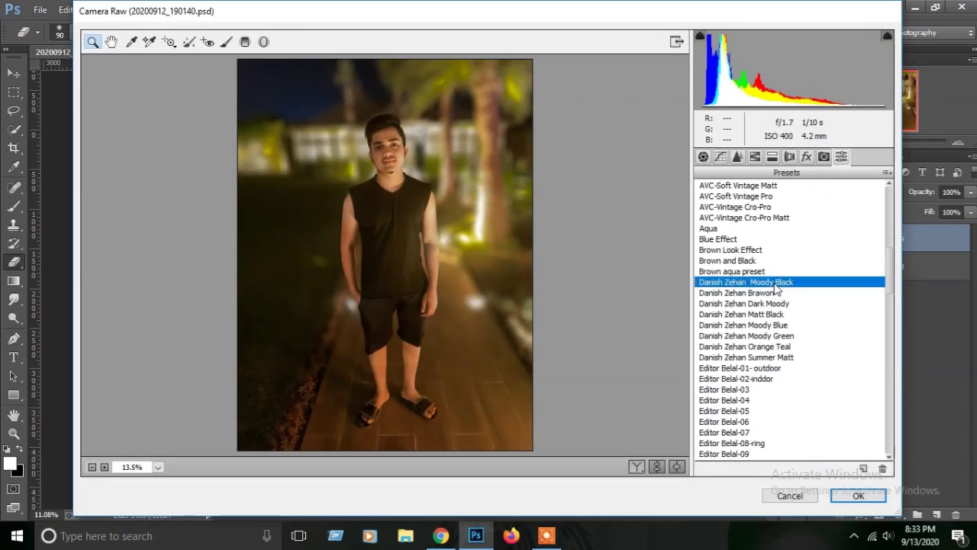
{"action": "left_click", "coordinate": [744, 346]}
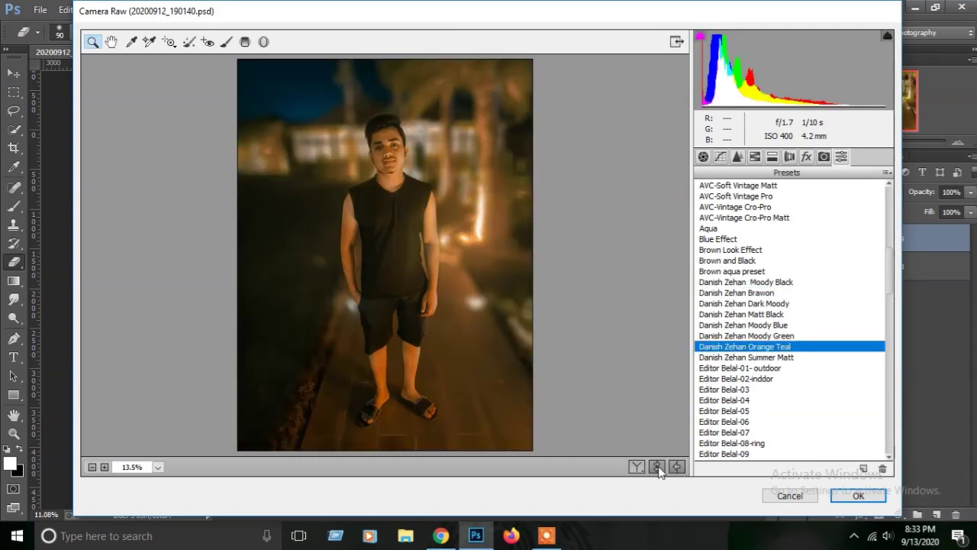
{"action": "left_click", "coordinate": [661, 471]}
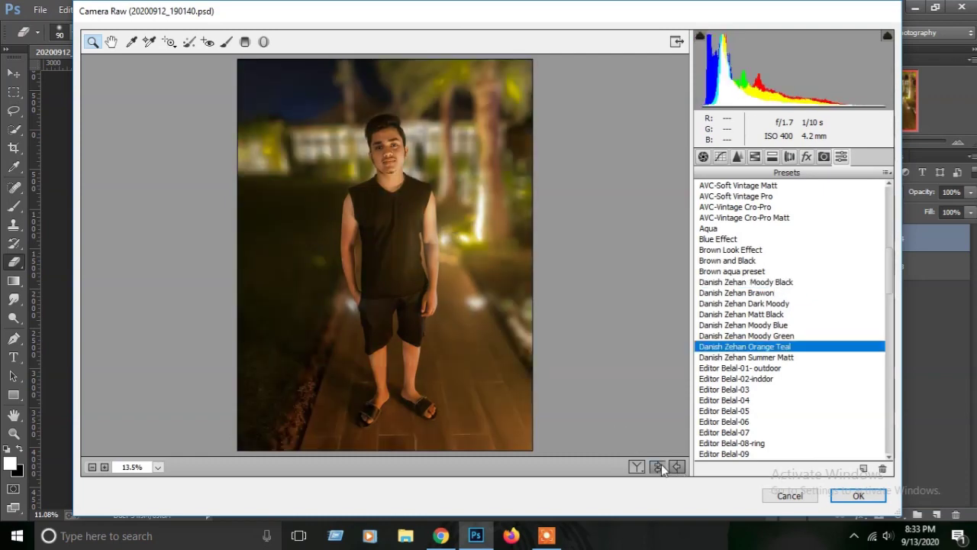
{"action": "left_click", "coordinate": [662, 470]}
{"action": "left_click", "coordinate": [661, 470]}
{"action": "left_click", "coordinate": [660, 469]}
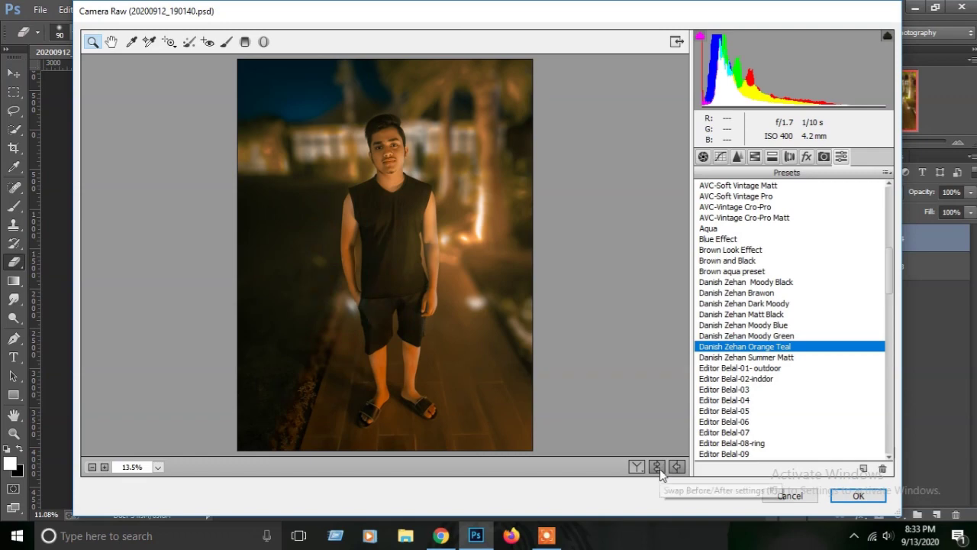
{"action": "left_click", "coordinate": [858, 495]}
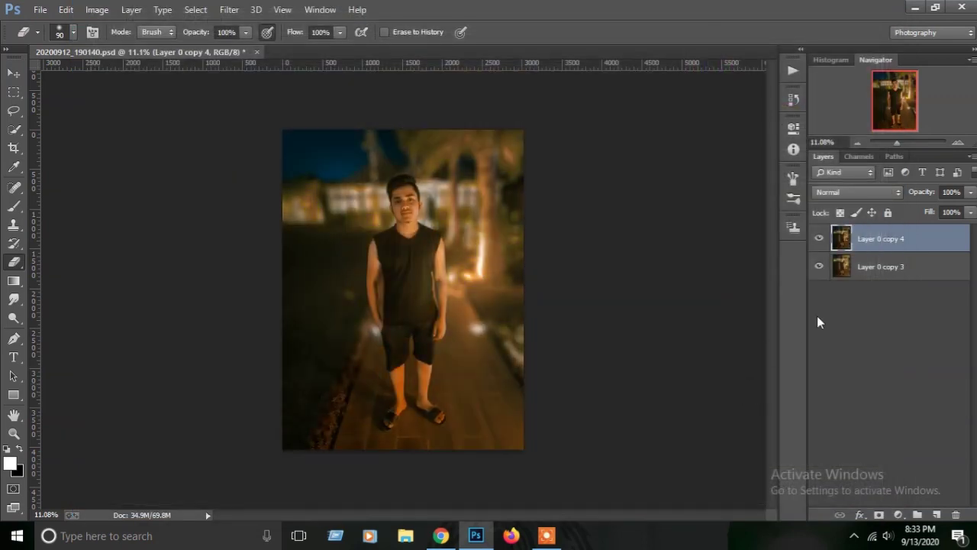
Zoom in on the torso and erase the grade to reveal brighter skin on both arms.
{"action": "left_click_drag", "start_coordinate": [901, 142], "coordinate": [905, 139]}
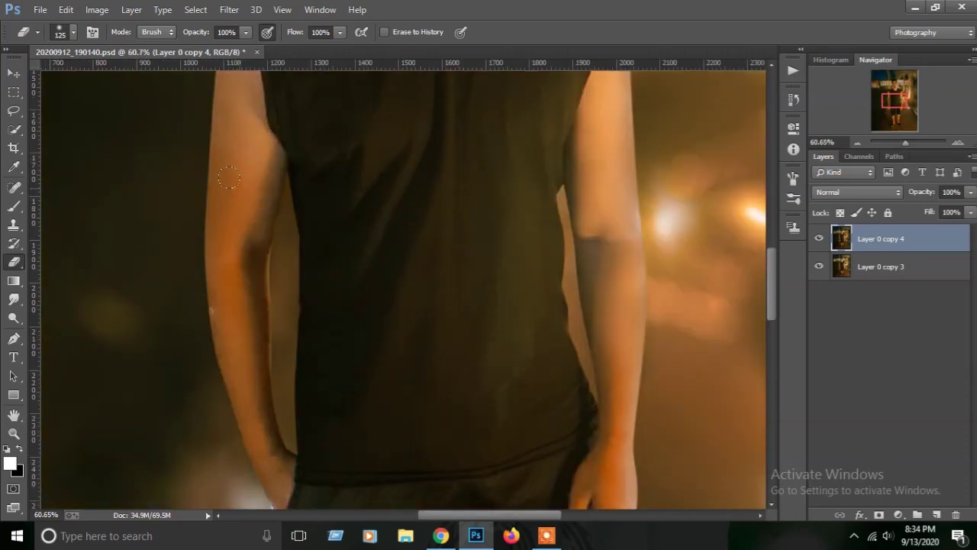
{"action": "left_click_drag", "start_coordinate": [234, 151], "coordinate": [243, 229]}
{"action": "key", "text": "bracketleft"}
{"action": "key", "text": "bracketleft"}
{"action": "key", "text": "bracketleft"}
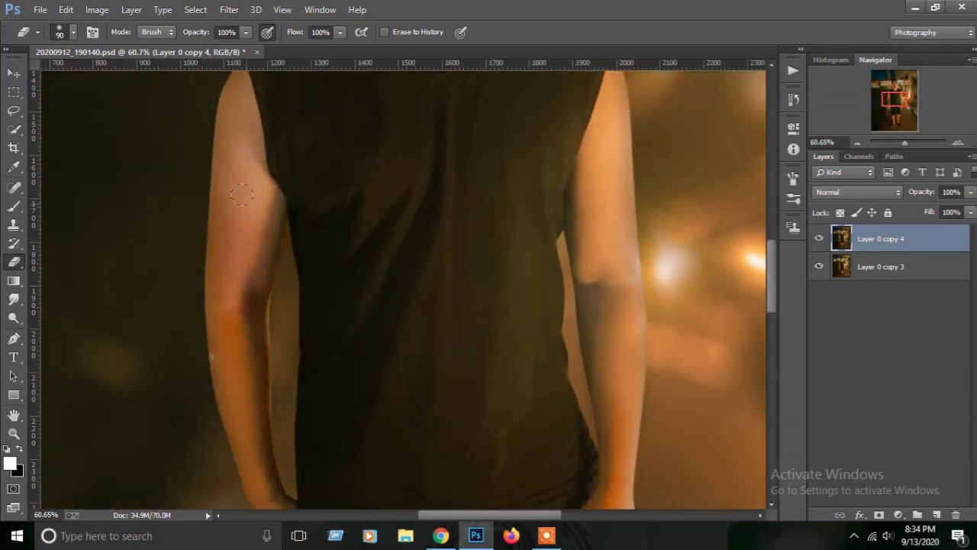
{"action": "left_click_drag", "start_coordinate": [236, 84], "coordinate": [231, 322]}
{"action": "scroll", "coordinate": [231, 322], "scroll_direction": "down", "scroll_amount": 3}
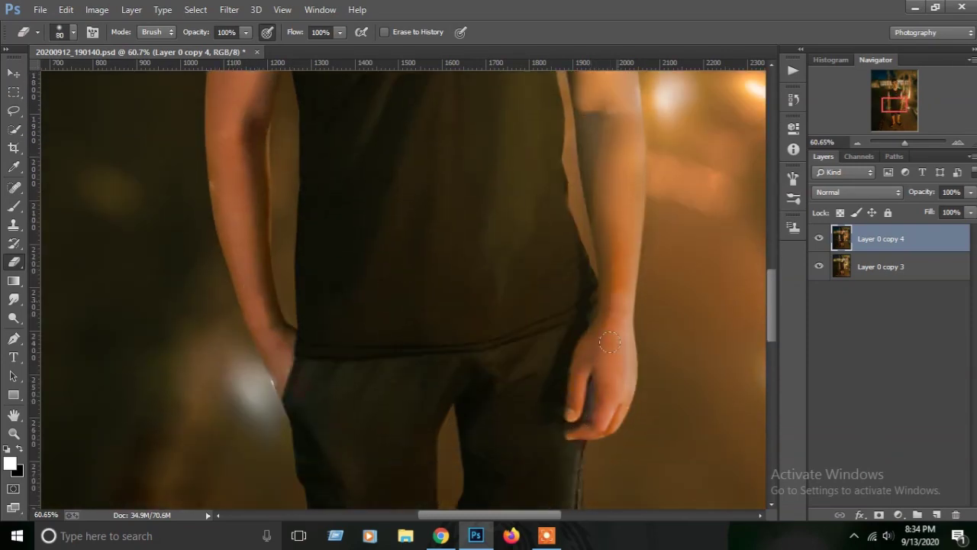
{"action": "left_click_drag", "start_coordinate": [591, 388], "coordinate": [591, 121]}
{"action": "scroll", "coordinate": [588, 168], "scroll_direction": "up", "scroll_amount": 2}
{"action": "scroll", "coordinate": [603, 183], "scroll_direction": "up", "scroll_amount": 2}
{"action": "left_click_drag", "start_coordinate": [610, 178], "coordinate": [625, 305]}
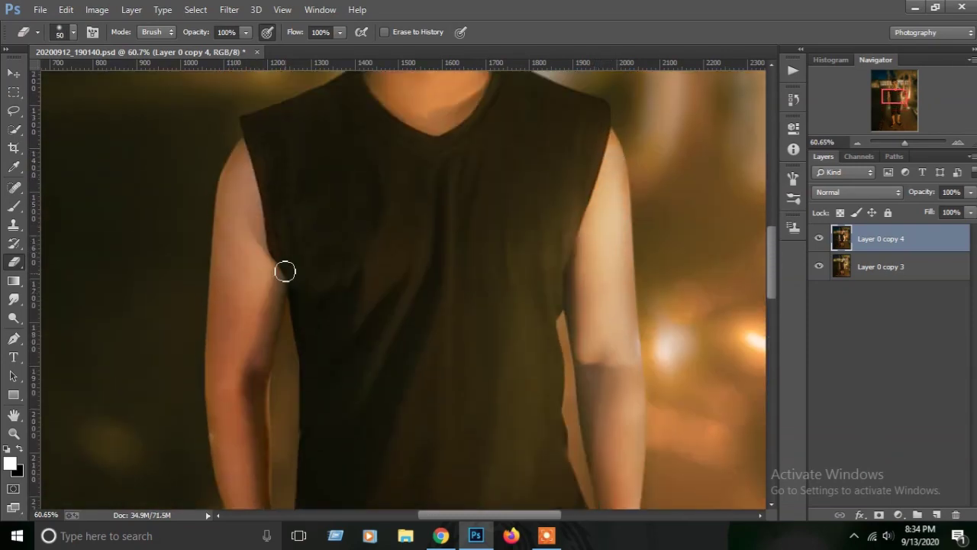
Erase the orange grade over the face and neck, resizing the eraser as needed.
{"action": "key", "text": "bracketleft"}
{"action": "scroll", "coordinate": [283, 270], "scroll_direction": "up", "scroll_amount": 3}
{"action": "left_click_drag", "start_coordinate": [382, 254], "coordinate": [458, 244]}
{"action": "scroll", "coordinate": [458, 244], "scroll_direction": "up", "scroll_amount": 1}
{"action": "left_click_drag", "start_coordinate": [427, 198], "coordinate": [366, 252]}
{"action": "scroll", "coordinate": [366, 252], "scroll_direction": "up", "scroll_amount": 1}
{"action": "key", "text": "bracketright"}
{"action": "key", "text": "bracketright"}
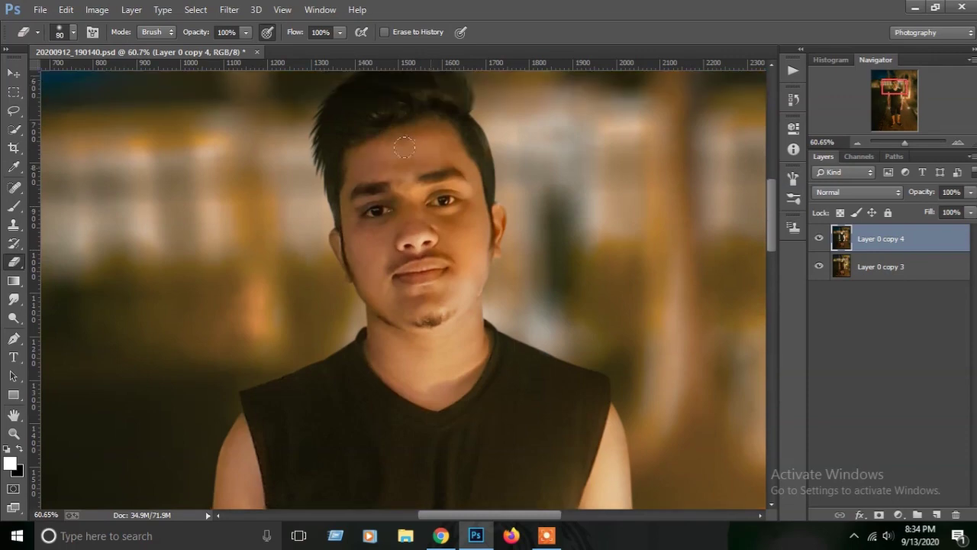
{"action": "left_click_drag", "start_coordinate": [450, 152], "coordinate": [436, 333]}
Zoom out to touch up the legs and undo a stray erased patch on the leg.
{"action": "scroll", "coordinate": [458, 229], "scroll_direction": "down", "scroll_amount": 1}
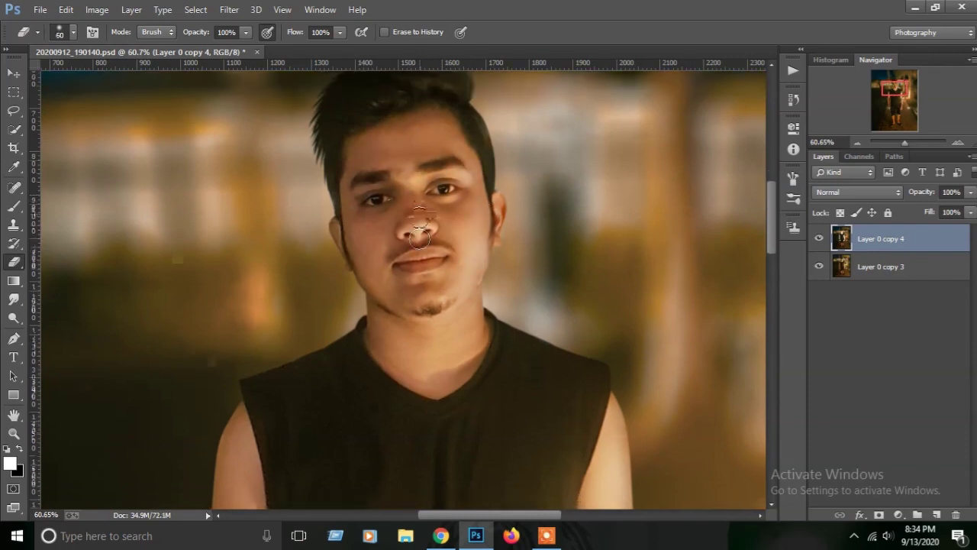
{"action": "scroll", "coordinate": [375, 163], "scroll_direction": "up", "scroll_amount": 1}
{"action": "scroll", "coordinate": [399, 229], "scroll_direction": "down", "scroll_amount": 2}
{"action": "key", "text": "bracketright"}
{"action": "key", "text": "bracketright"}
{"action": "scroll", "coordinate": [401, 223], "scroll_direction": "down", "scroll_amount": 3}
{"action": "scroll", "coordinate": [401, 224], "scroll_direction": "down", "scroll_amount": 3}
{"action": "key", "text": "bracketleft"}
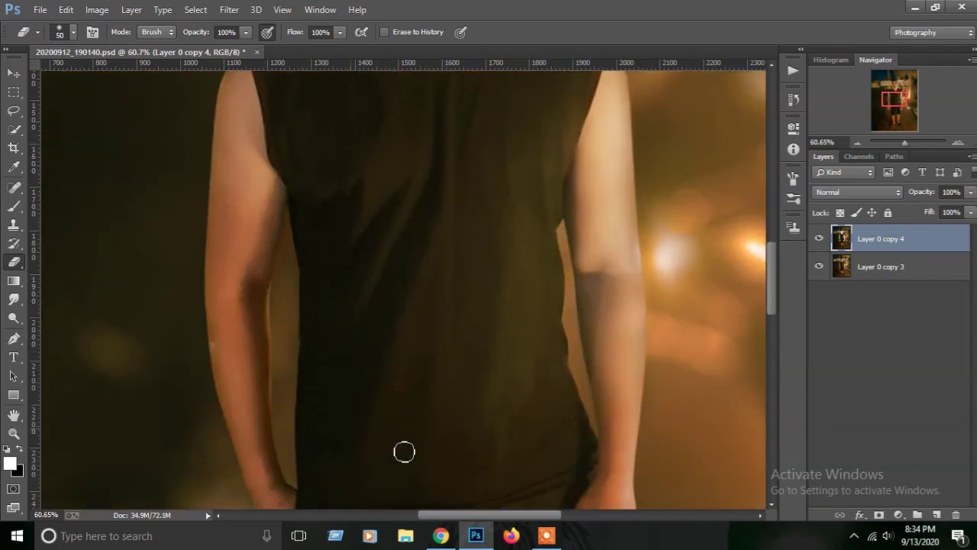
{"action": "scroll", "coordinate": [223, 371], "scroll_direction": "up", "scroll_amount": 1}
{"action": "scroll", "coordinate": [617, 327], "scroll_direction": "down", "scroll_amount": 1}
{"action": "scroll", "coordinate": [593, 284], "scroll_direction": "down", "scroll_amount": 1}
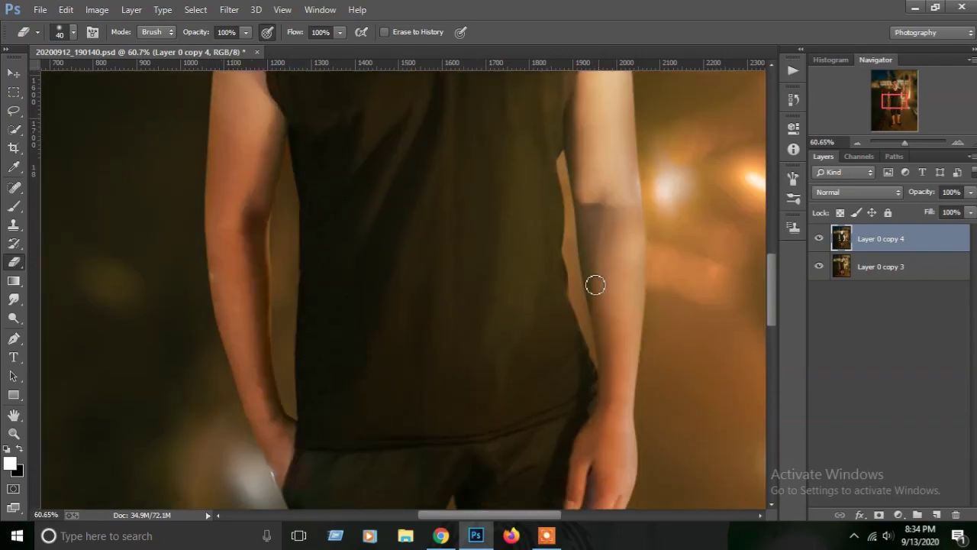
{"action": "left_click_drag", "start_coordinate": [904, 143], "coordinate": [901, 147]}
{"action": "scroll", "coordinate": [447, 266], "scroll_direction": "up", "scroll_amount": 5}
{"action": "scroll", "coordinate": [447, 266], "scroll_direction": "down", "scroll_amount": 2}
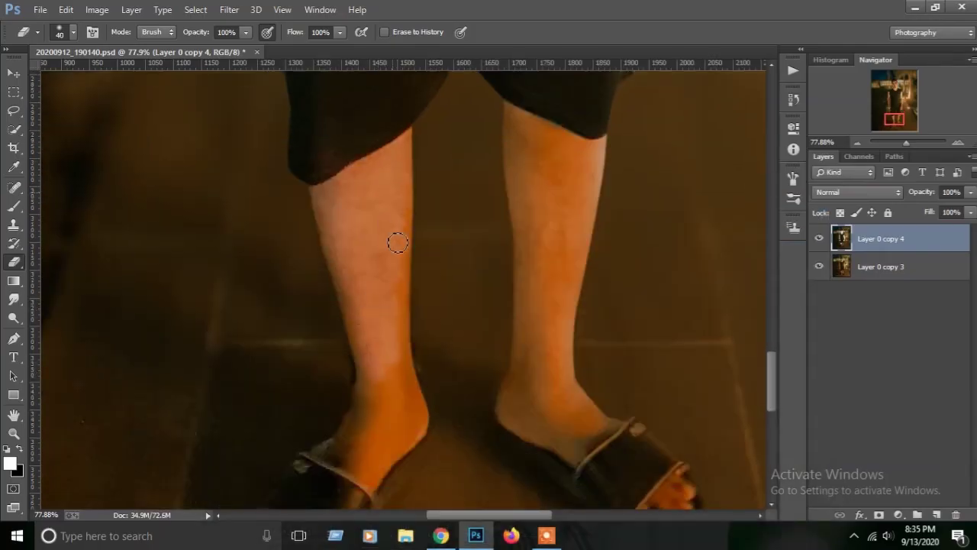
{"action": "scroll", "coordinate": [397, 236], "scroll_direction": "down", "scroll_amount": 1}
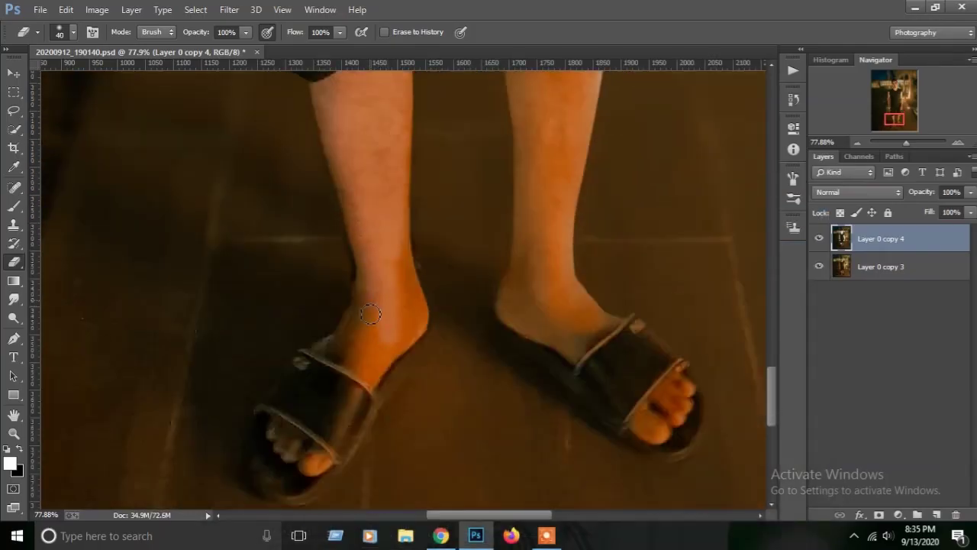
{"action": "scroll", "coordinate": [382, 358], "scroll_direction": "down", "scroll_amount": 2}
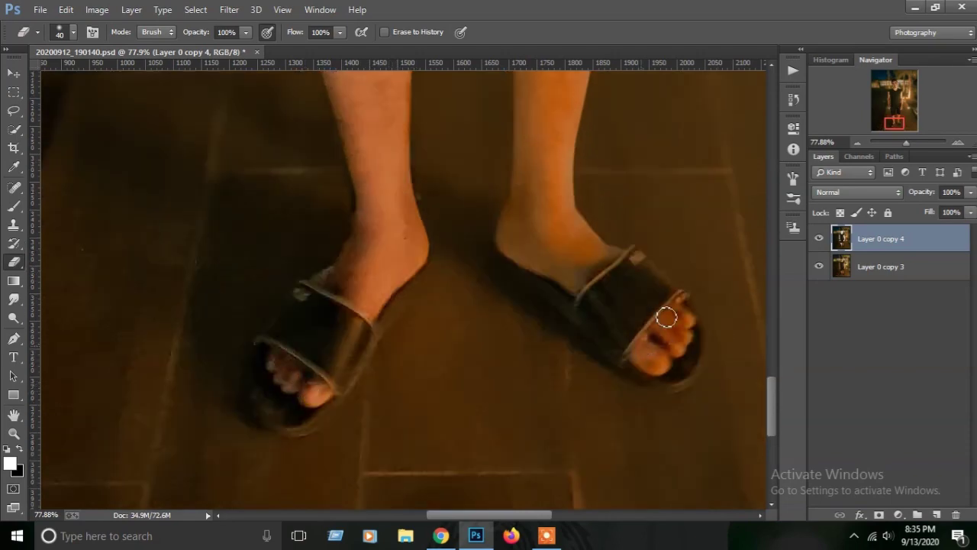
{"action": "scroll", "coordinate": [610, 305], "scroll_direction": "up", "scroll_amount": 1}
{"action": "left_click_drag", "start_coordinate": [555, 287], "coordinate": [526, 251]}
{"action": "scroll", "coordinate": [525, 267], "scroll_direction": "up", "scroll_amount": 2}
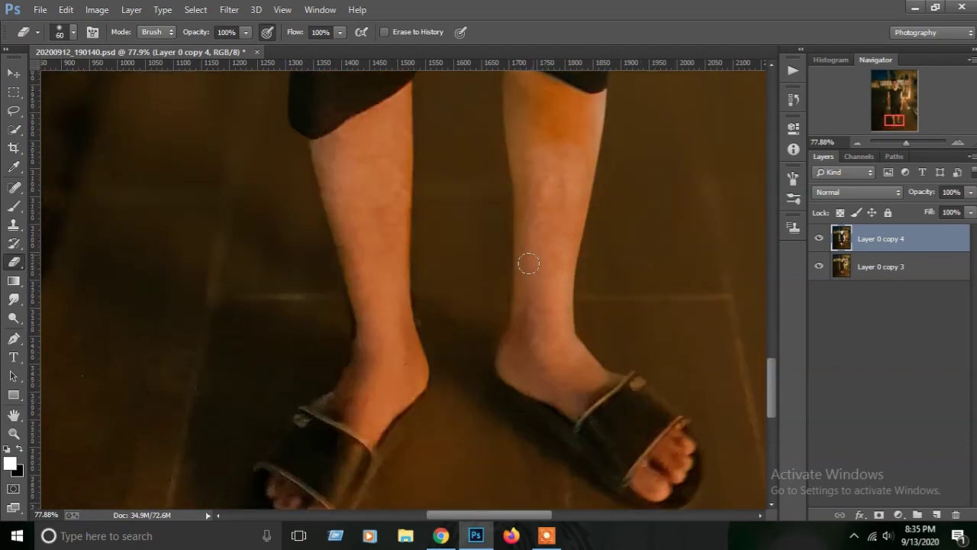
{"action": "scroll", "coordinate": [524, 288], "scroll_direction": "up", "scroll_amount": 3}
{"action": "key", "text": "bracketright"}
{"action": "key", "text": "bracketright"}
{"action": "key", "text": "ctrl+alt+z"}
{"action": "scroll", "coordinate": [524, 289], "scroll_direction": "down", "scroll_amount": 3}
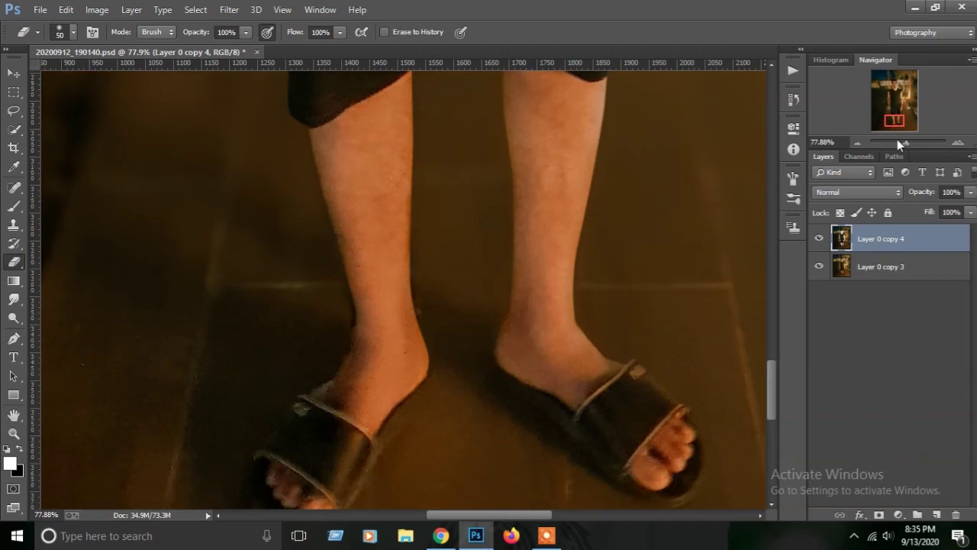
Merge all visible layers into Layer 0 copy 4 and save the document.
{"action": "left_click", "coordinate": [897, 142]}
{"action": "key", "text": "bracketleft"}
{"action": "right_click", "coordinate": [899, 241]}
{"action": "left_click", "coordinate": [667, 422]}
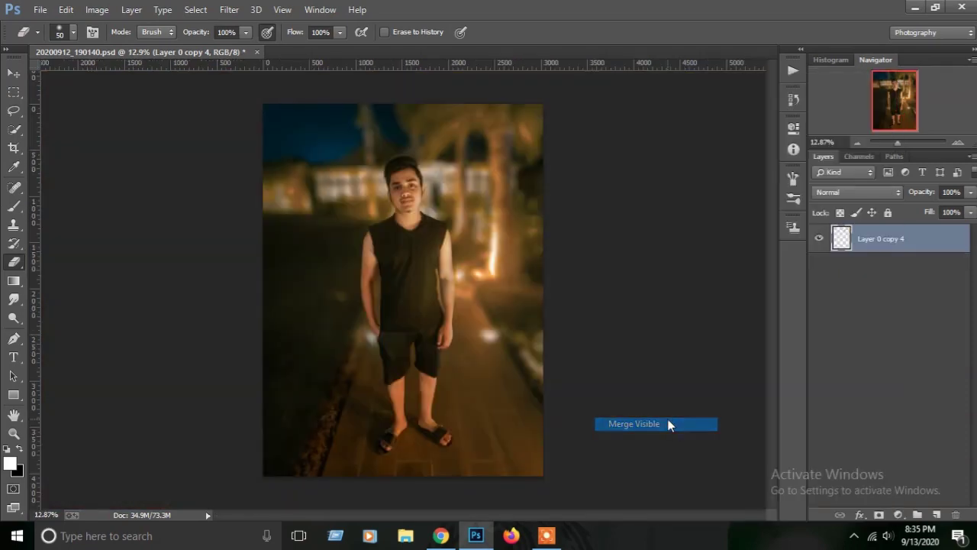
{"action": "key", "text": "ctrl+s"}
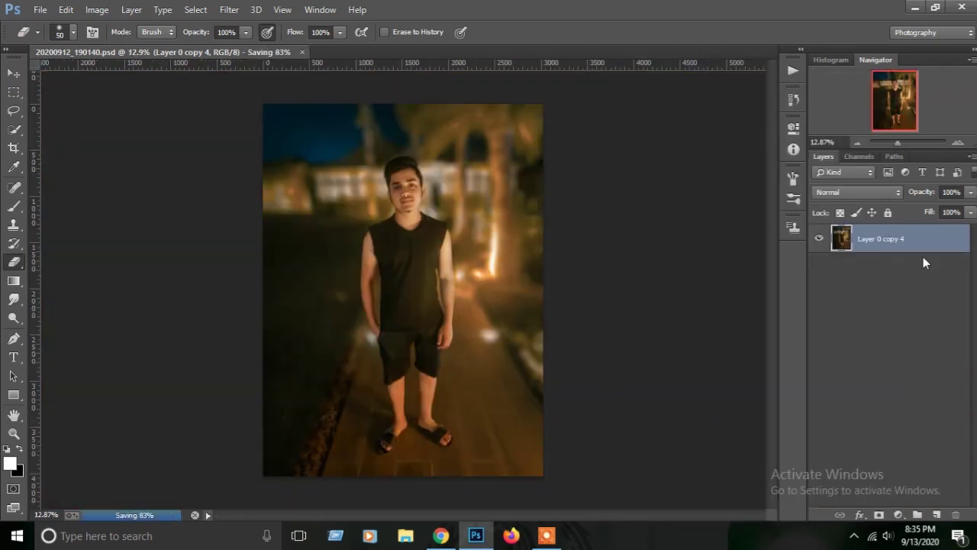
Set up the Brush on a new Layer 1 with red ff0000 and a soft 119 px tip.
{"action": "left_click", "coordinate": [14, 206]}
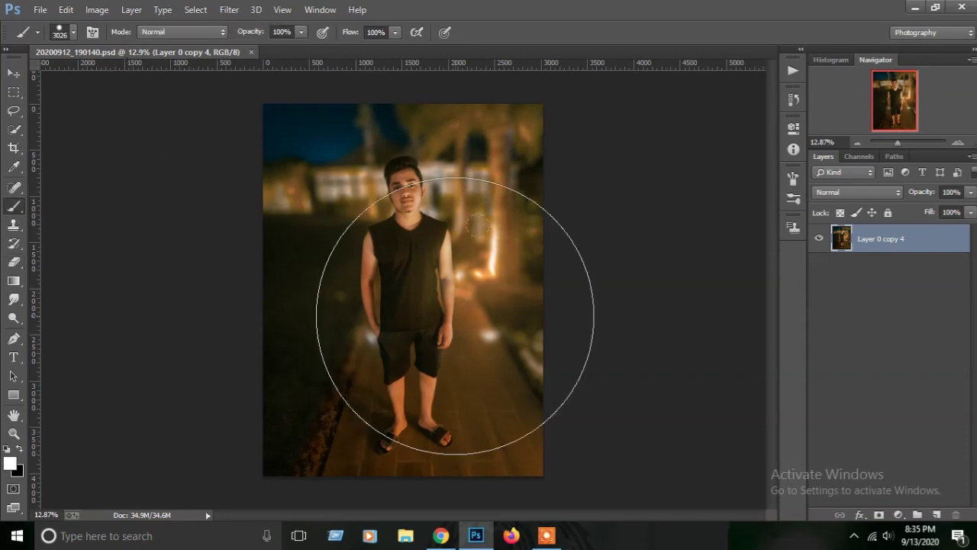
{"action": "left_click", "coordinate": [936, 514]}
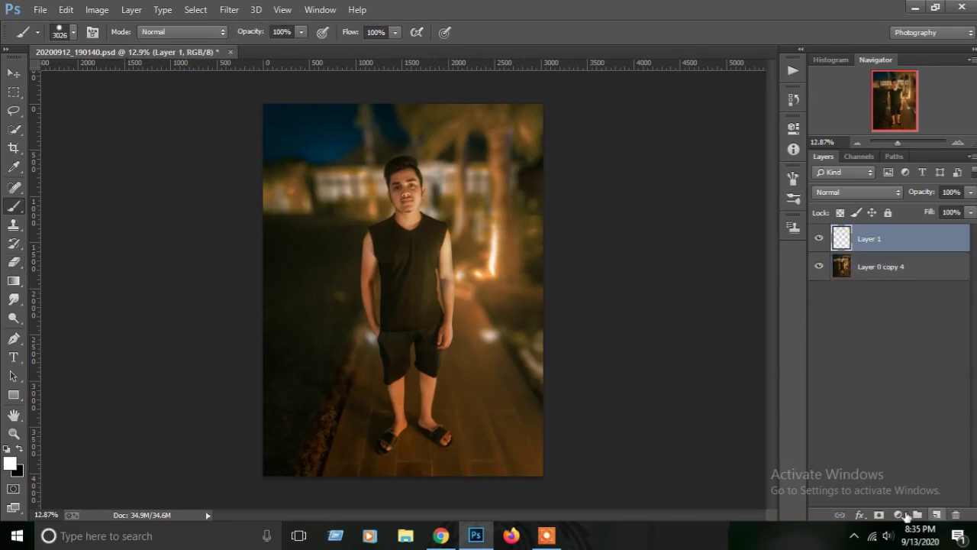
{"action": "left_click", "coordinate": [13, 464]}
{"action": "type", "text": "ff0000"}
{"action": "left_click", "coordinate": [962, 132]}
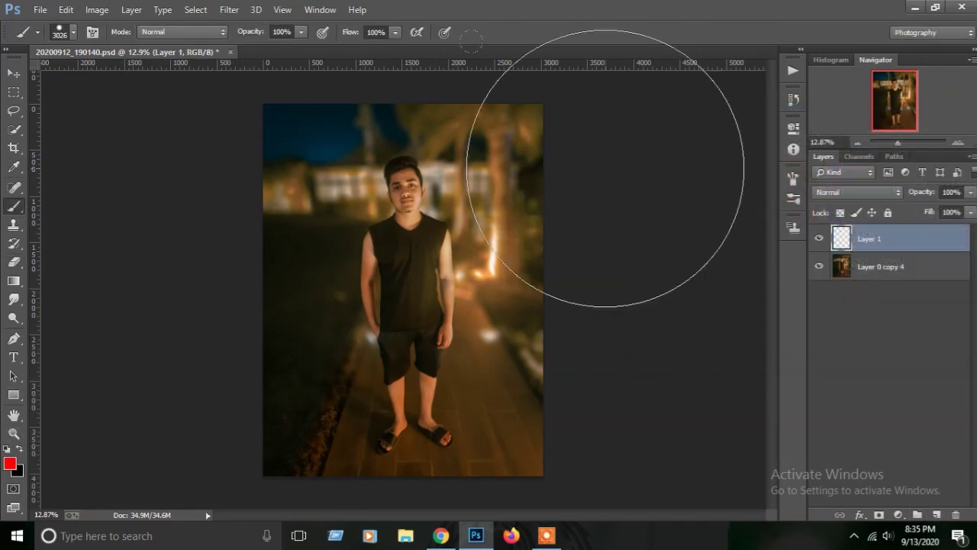
{"action": "left_click", "coordinate": [74, 34]}
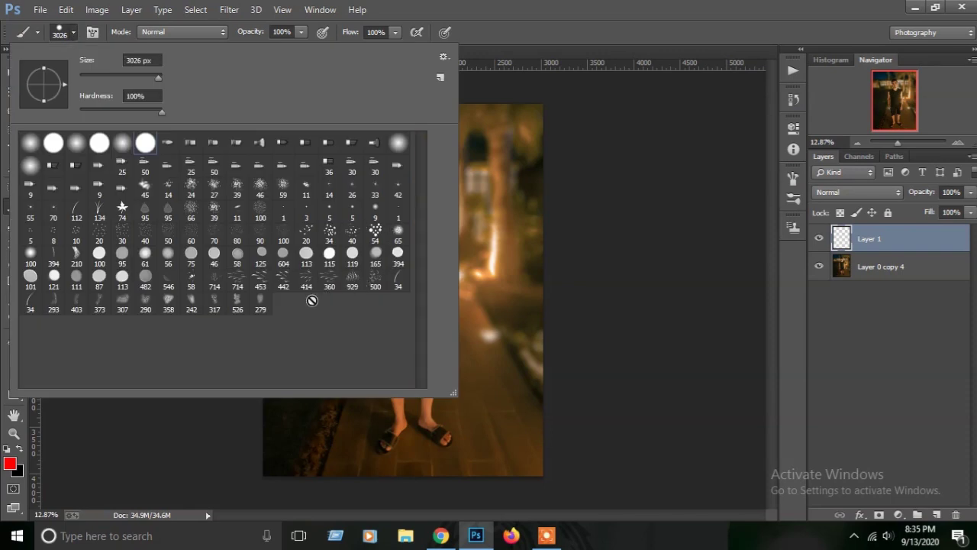
{"action": "left_click", "coordinate": [353, 255]}
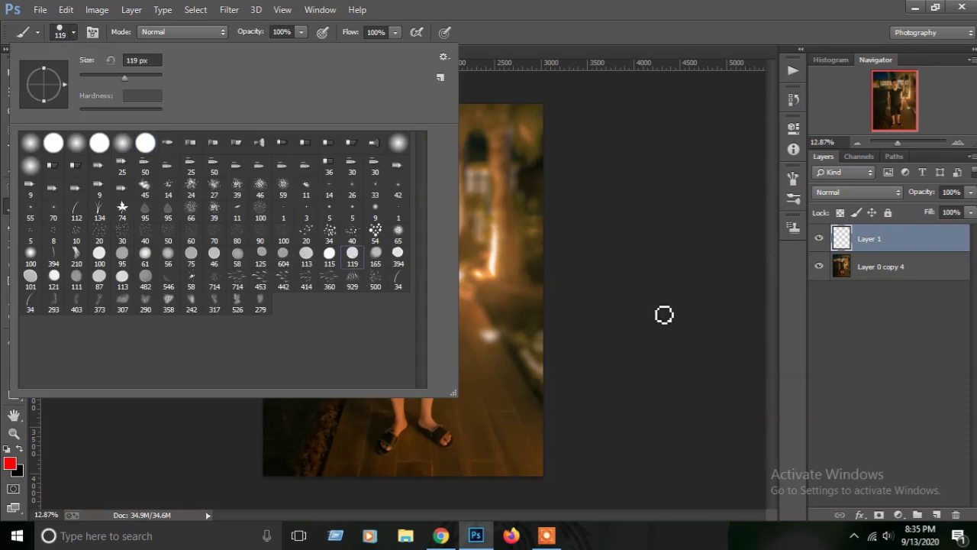
{"action": "left_click", "coordinate": [529, 172]}
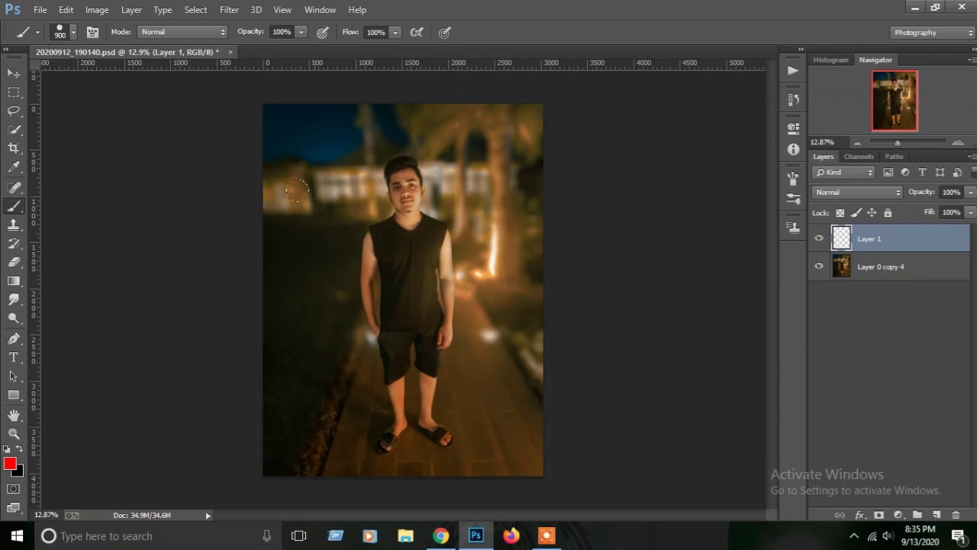
Paint red bokeh dabs, step back to remove them, and enlarge the brush to 300.
{"action": "left_click", "coordinate": [361, 157]}
{"action": "left_click", "coordinate": [65, 9]}
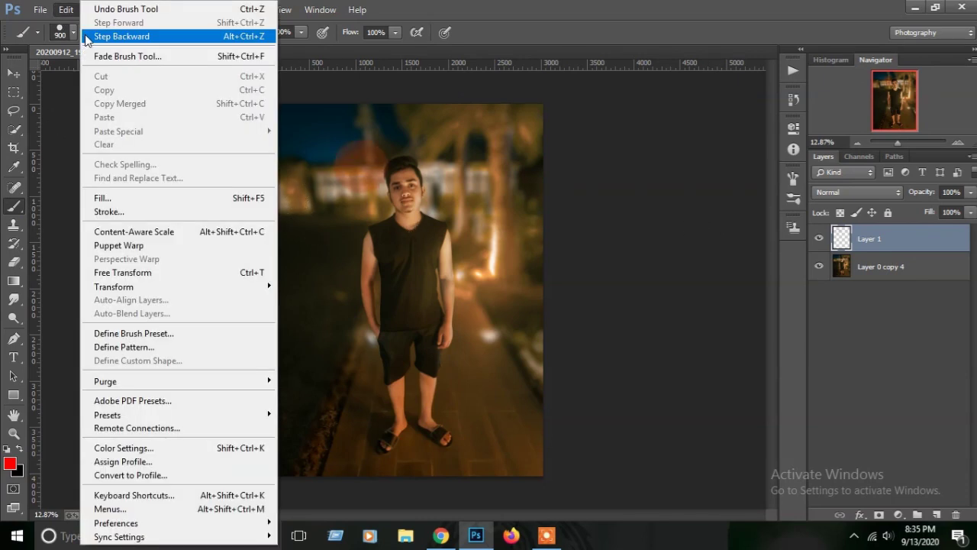
{"action": "left_click", "coordinate": [130, 35]}
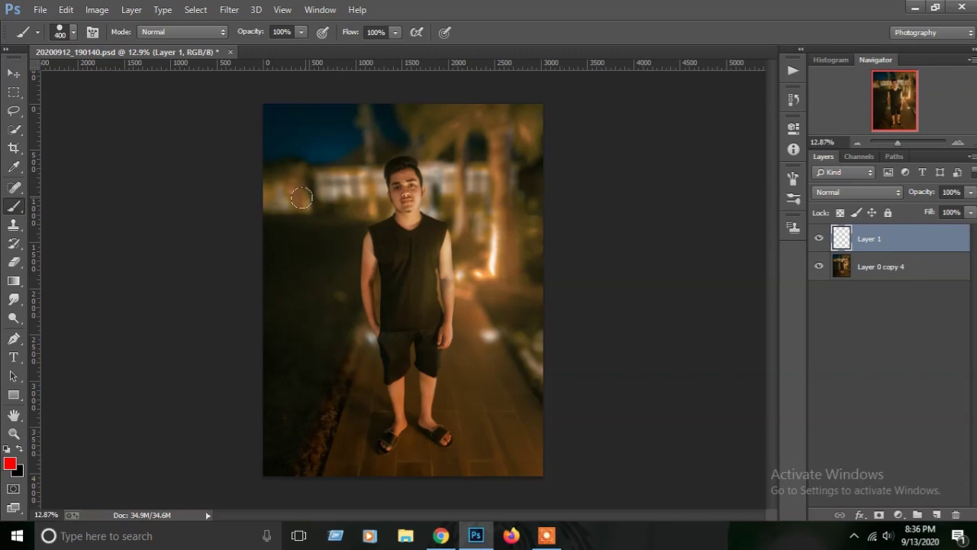
{"action": "left_click", "coordinate": [68, 10]}
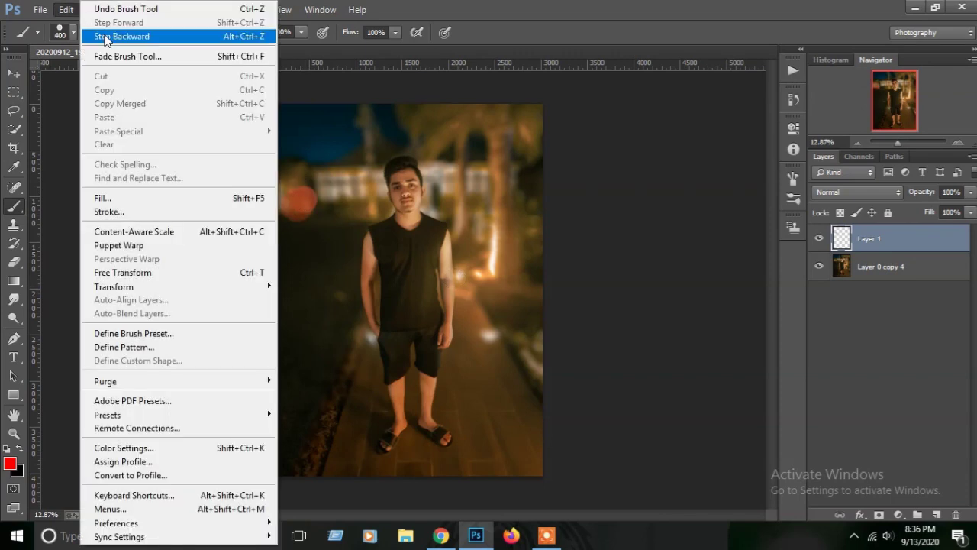
{"action": "left_click", "coordinate": [123, 35]}
{"action": "left_click", "coordinate": [496, 225]}
{"action": "key", "text": "bracketright"}
{"action": "left_click", "coordinate": [518, 258]}
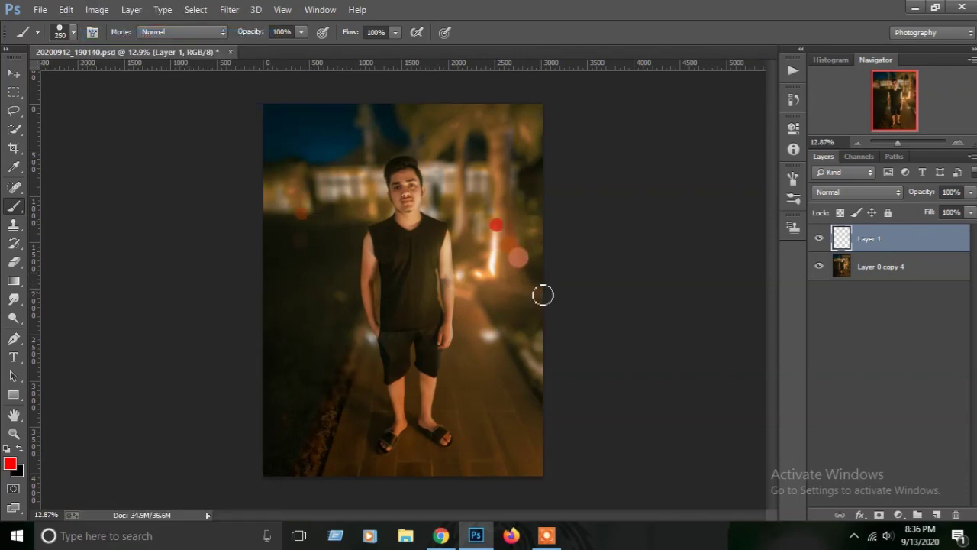
{"action": "left_click", "coordinate": [65, 9]}
{"action": "left_click", "coordinate": [123, 34]}
{"action": "key", "text": "bracketright"}
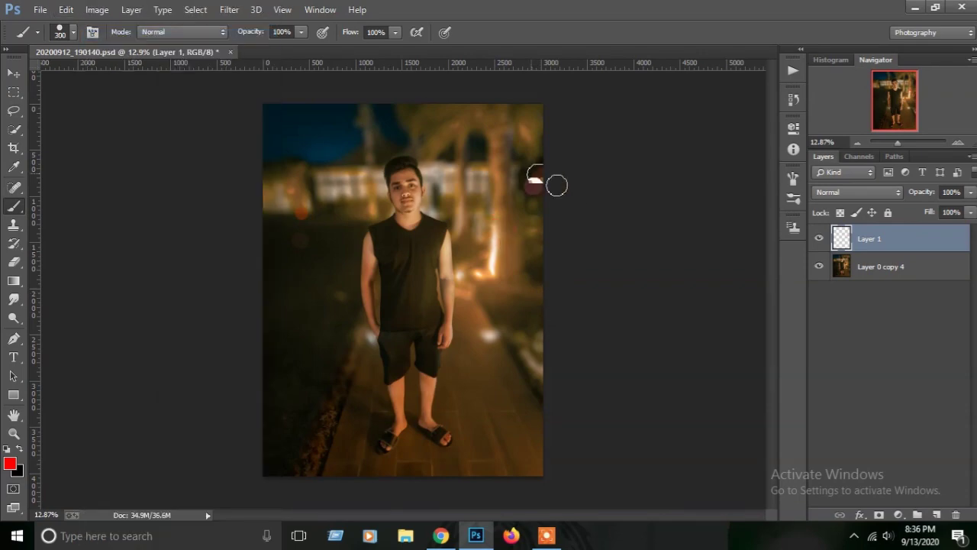
Change the foreground colour to orange ff8a00 with the Brush tool active.
{"action": "left_click", "coordinate": [11, 463]}
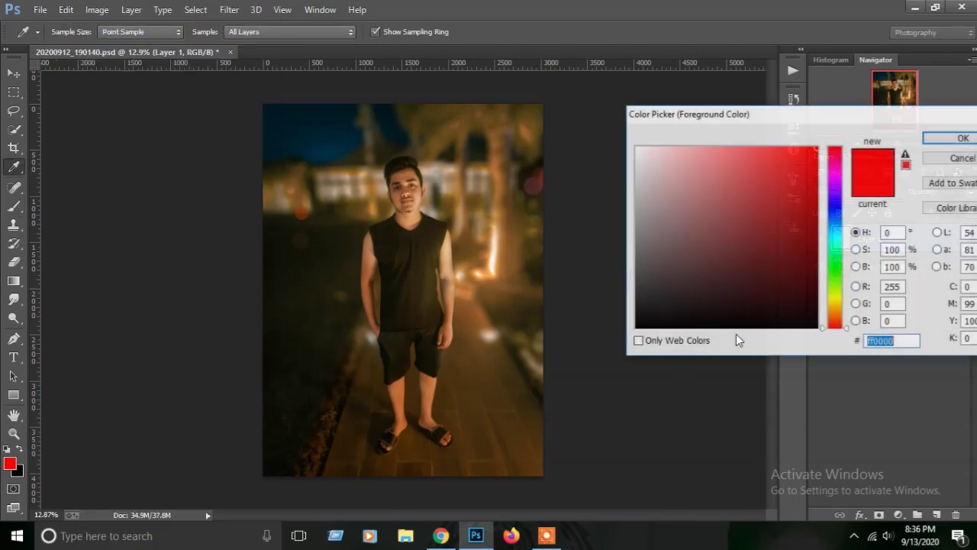
{"action": "left_click_drag", "start_coordinate": [839, 323], "coordinate": [840, 312]}
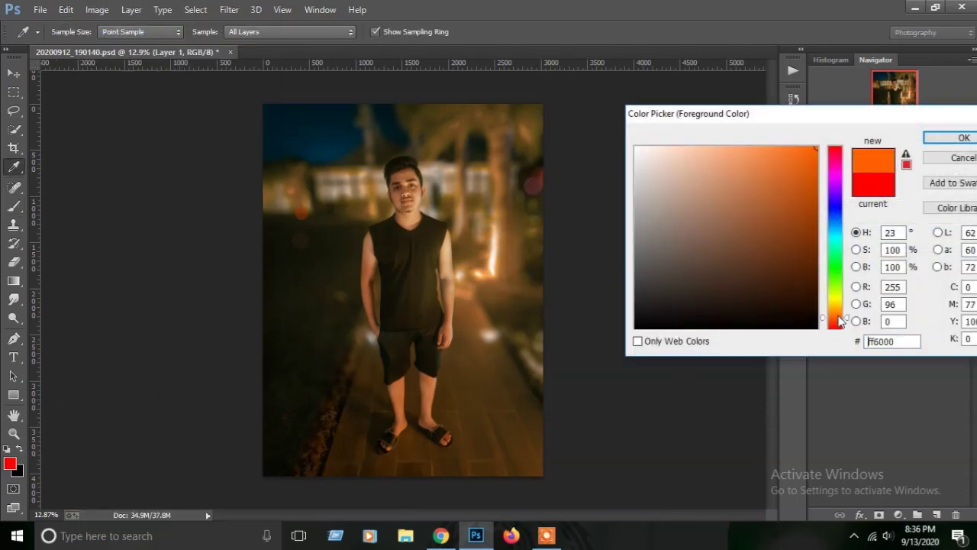
{"action": "left_click", "coordinate": [963, 137]}
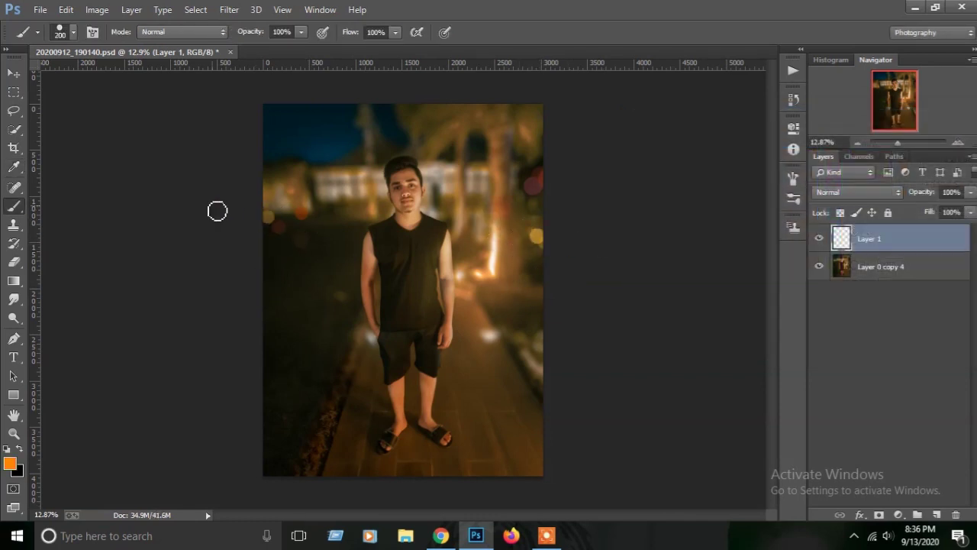
{"action": "left_click", "coordinate": [13, 265]}
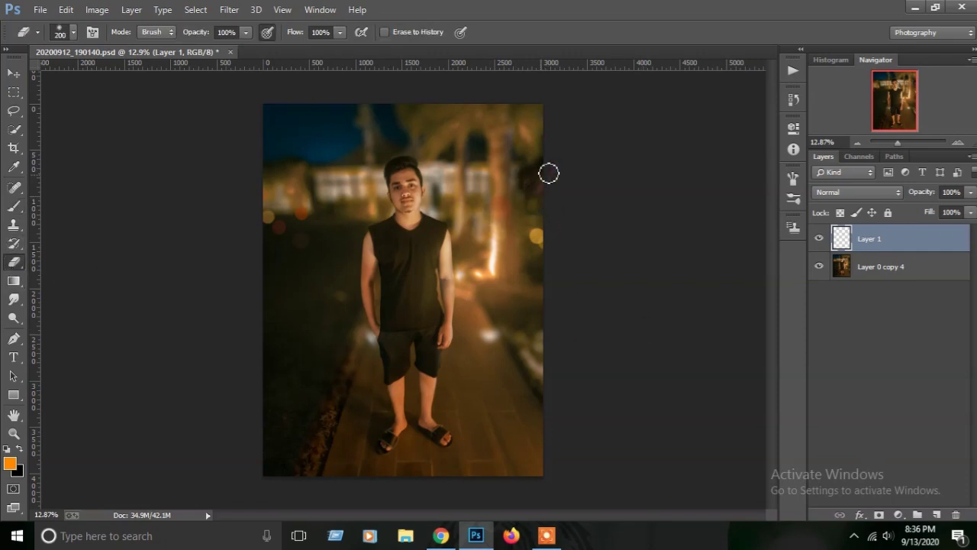
{"action": "left_click", "coordinate": [13, 206]}
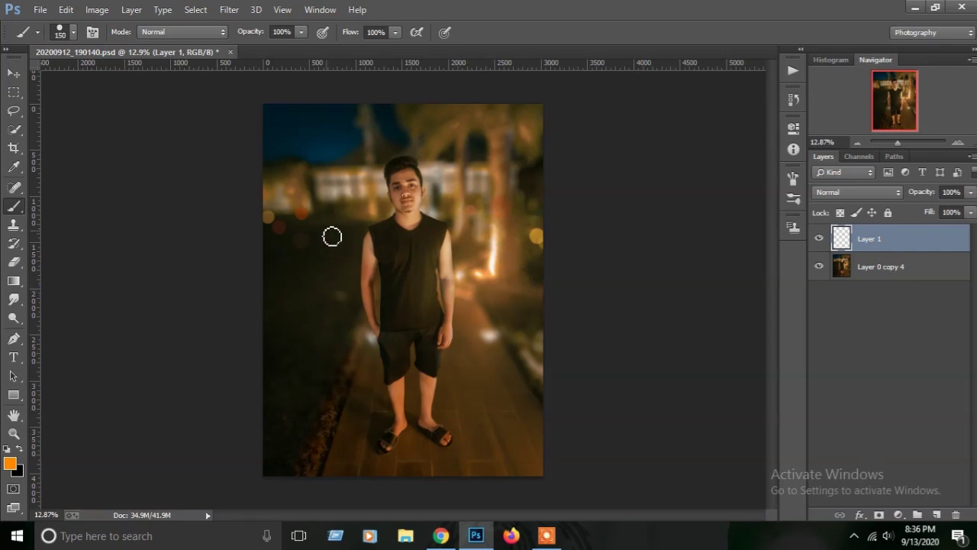
Flatten the image, unlock the background as Layer 0, and duplicate it to Layer 0 copy.
{"action": "left_click", "coordinate": [65, 9]}
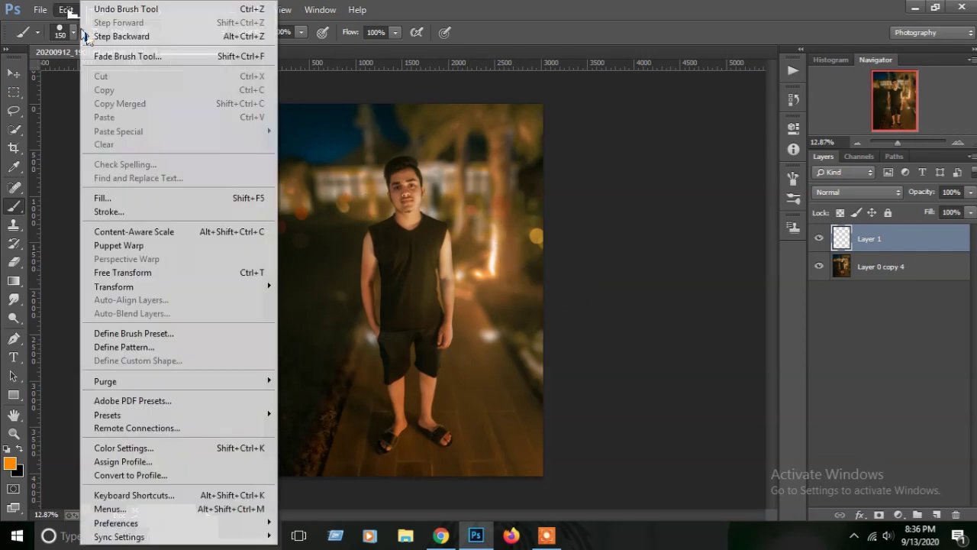
{"action": "left_click", "coordinate": [730, 324]}
{"action": "right_click", "coordinate": [945, 246]}
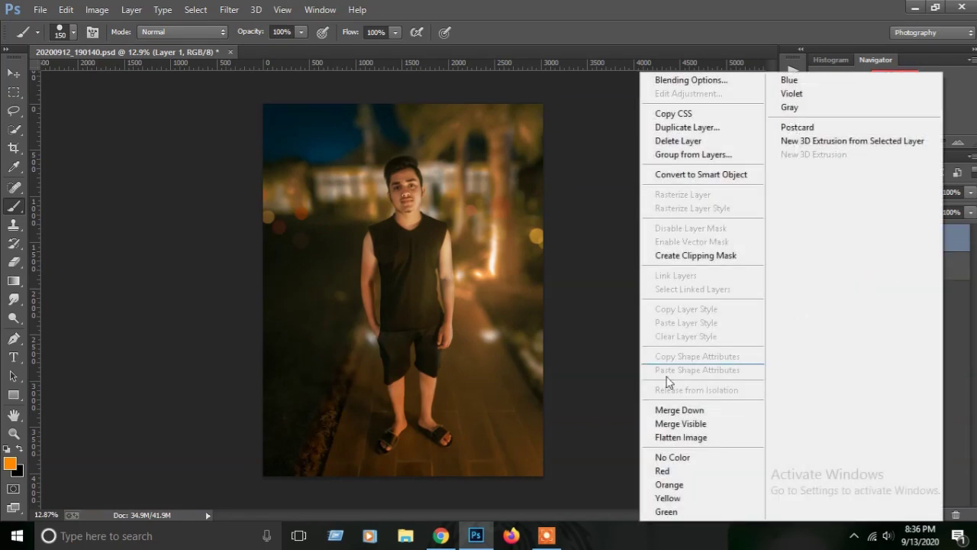
{"action": "left_click", "coordinate": [670, 436]}
{"action": "double_click", "coordinate": [945, 243], "text": "alt"}
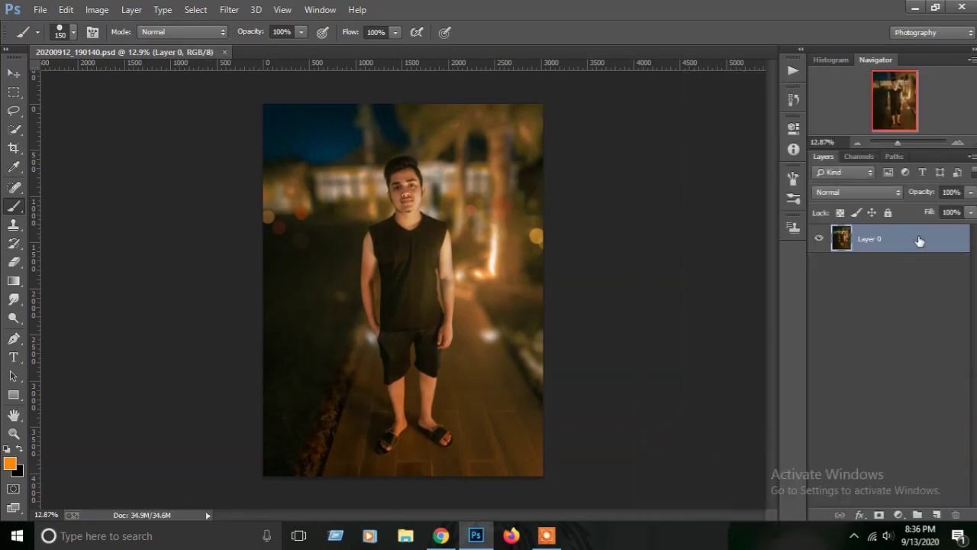
{"action": "mouse_move", "coordinate": [947, 240]}
{"action": "left_mouse_down"}
{"action": "mouse_move", "coordinate": [959, 441]}
{"action": "mouse_move", "coordinate": [936, 514]}
{"action": "left_mouse_up"}
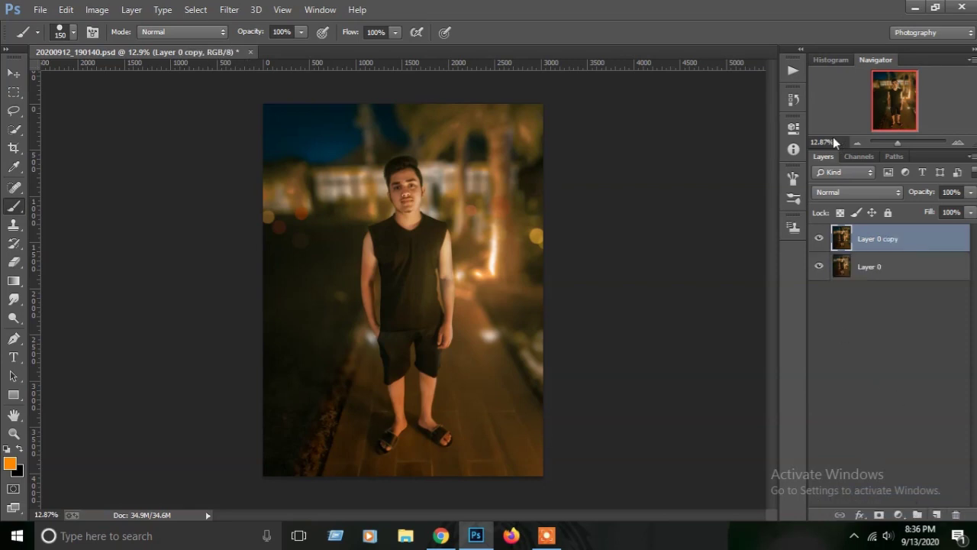
Run the Advance FS_PM frequency-separation action, confirming its blur step.
{"action": "left_click", "coordinate": [793, 71]}
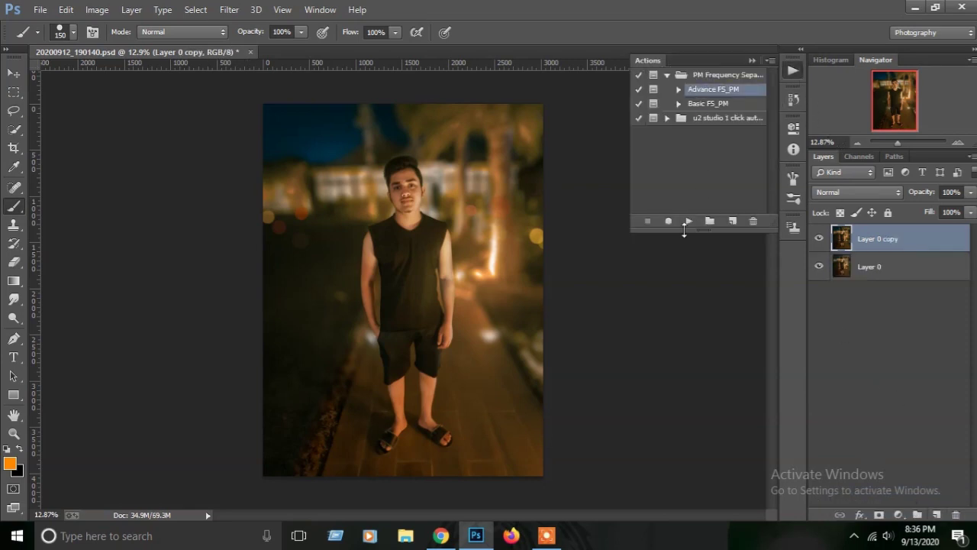
{"action": "left_click", "coordinate": [687, 221]}
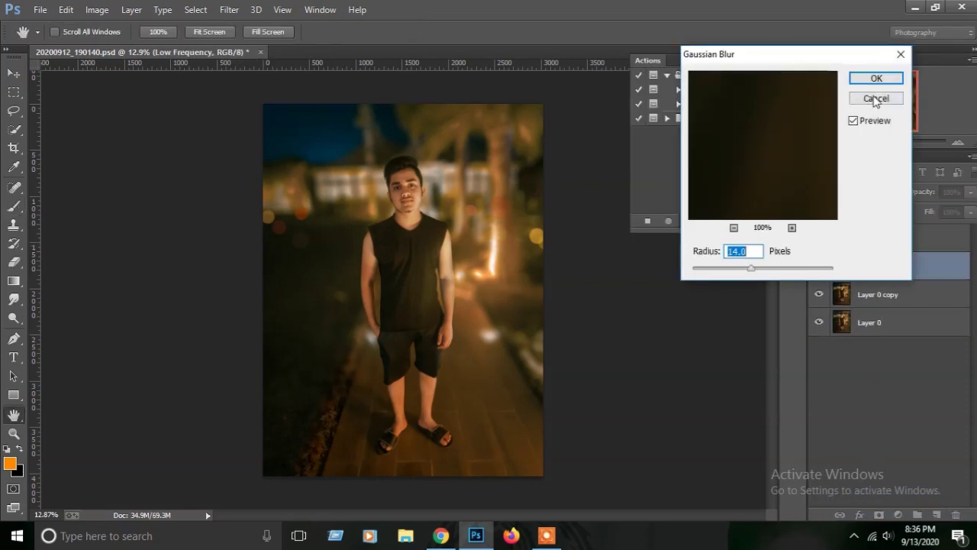
{"action": "left_click", "coordinate": [874, 99]}
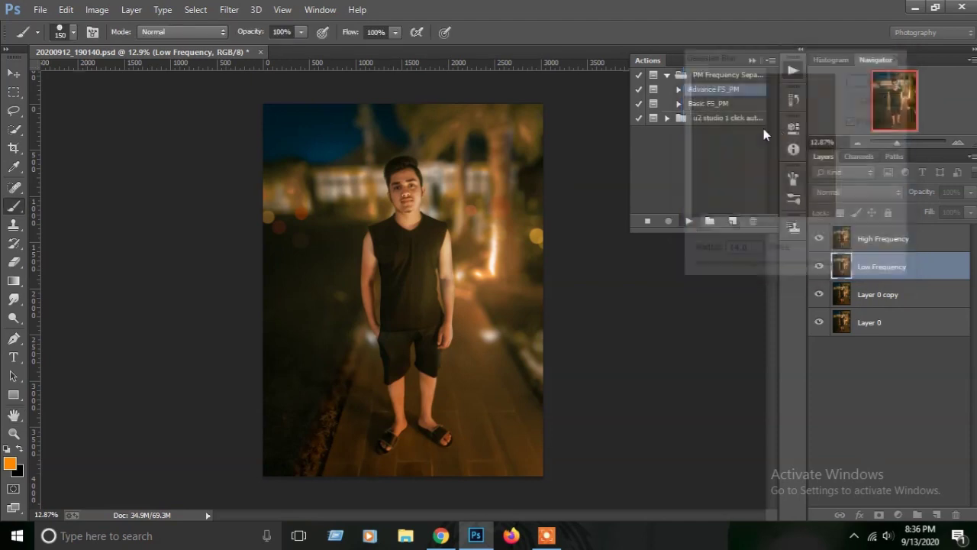
{"action": "left_click", "coordinate": [754, 62]}
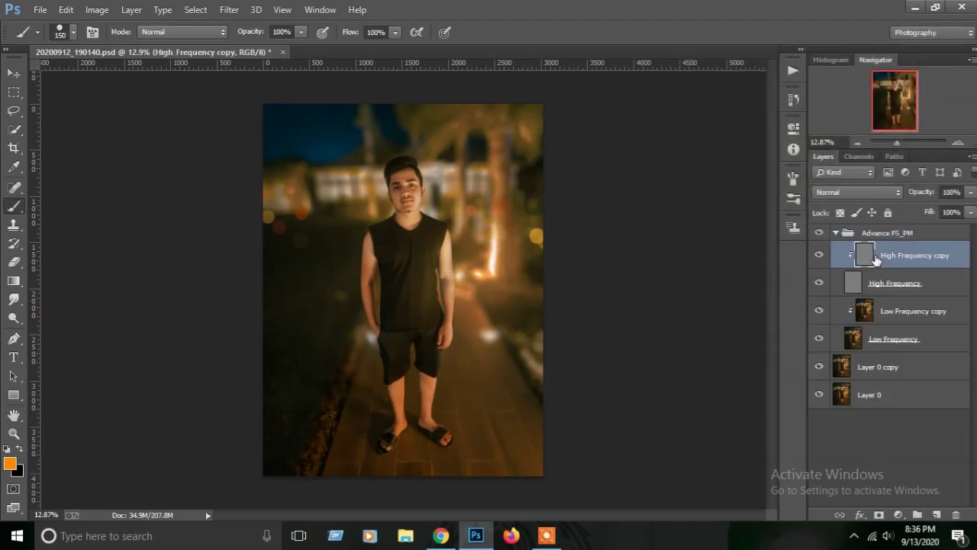
Zoom to about 100% and switch to the Mixer Brush with a soft tip.
{"action": "scroll", "coordinate": [539, 196], "scroll_direction": "up", "scroll_amount": 3}
{"action": "scroll", "coordinate": [539, 196], "scroll_direction": "up", "scroll_amount": 3}
{"action": "scroll", "coordinate": [539, 196], "scroll_direction": "up", "scroll_amount": 3}
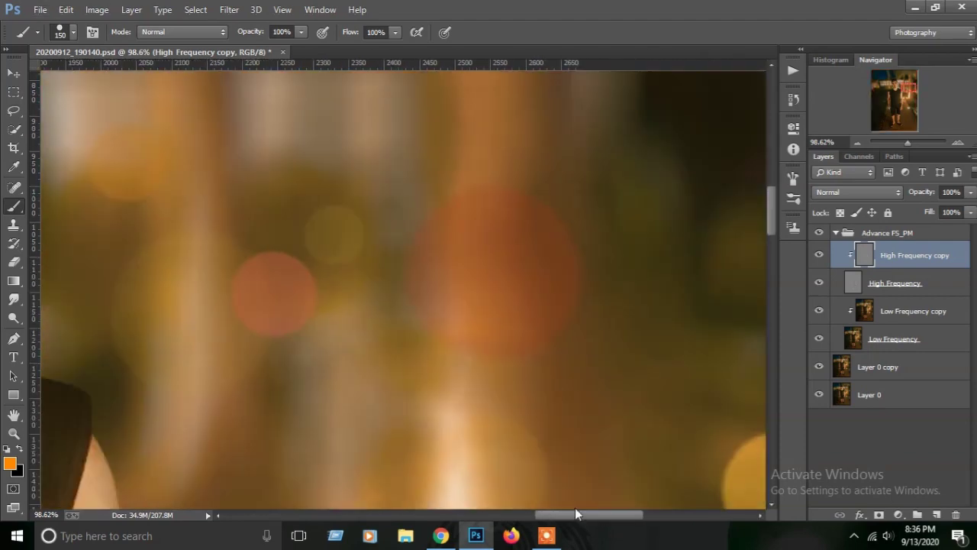
{"action": "left_click_drag", "start_coordinate": [619, 519], "coordinate": [505, 476]}
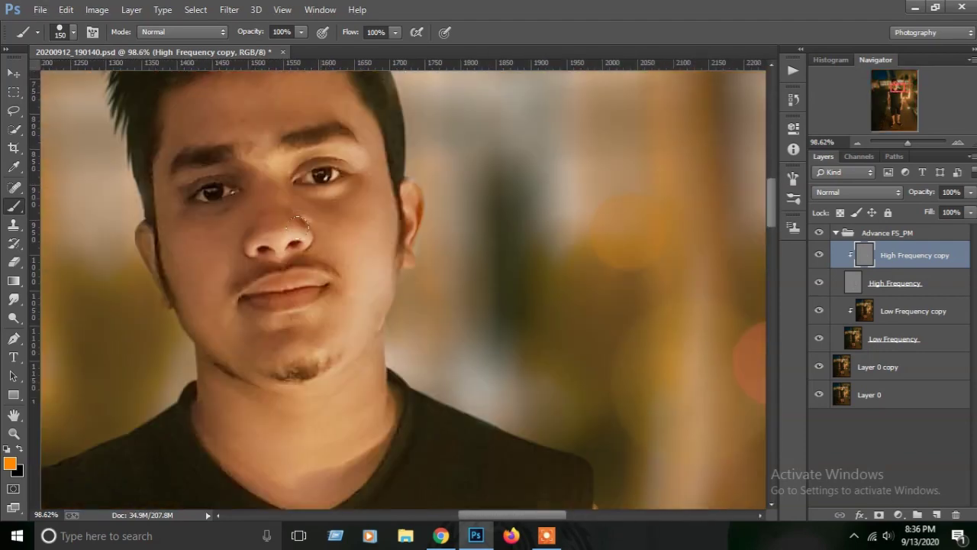
{"action": "scroll", "coordinate": [504, 458], "scroll_direction": "up", "scroll_amount": 2}
{"action": "scroll", "coordinate": [48, 183], "scroll_direction": "up", "scroll_amount": 2}
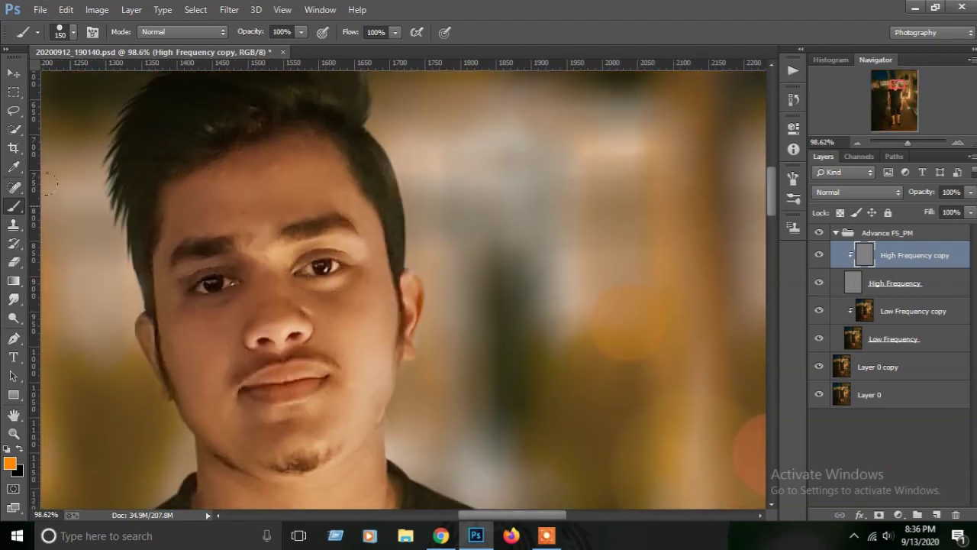
{"action": "right_click", "coordinate": [15, 210]}
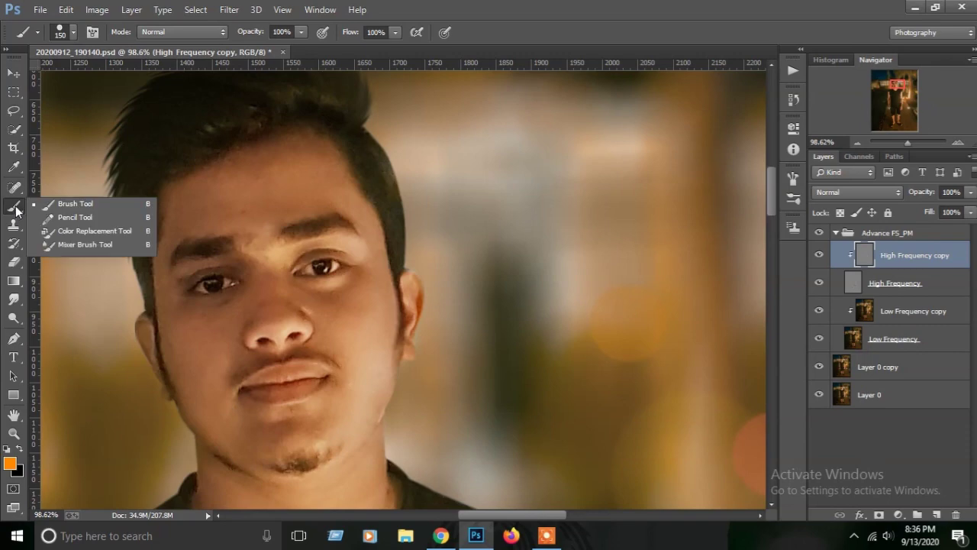
{"action": "left_click", "coordinate": [80, 244]}
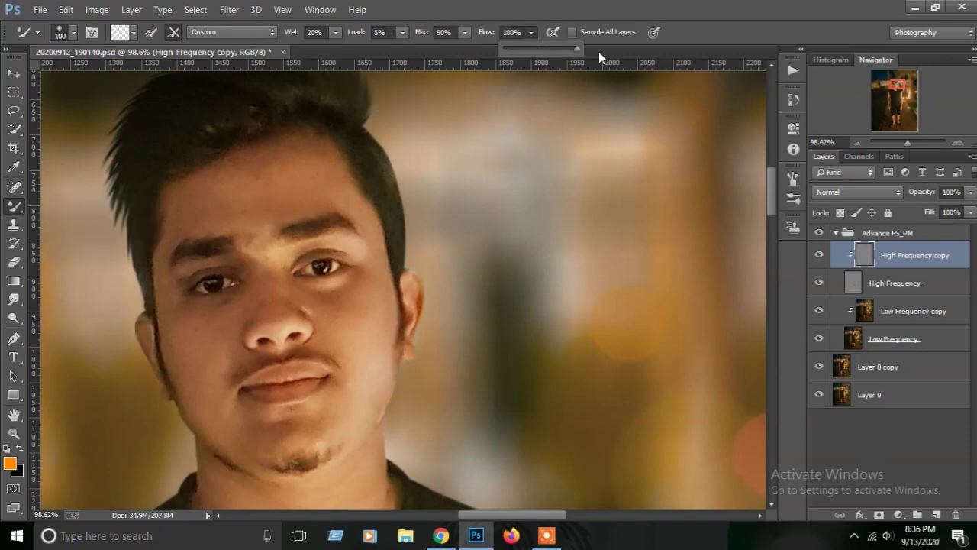
{"action": "left_click", "coordinate": [906, 260]}
{"action": "left_click", "coordinate": [71, 34]}
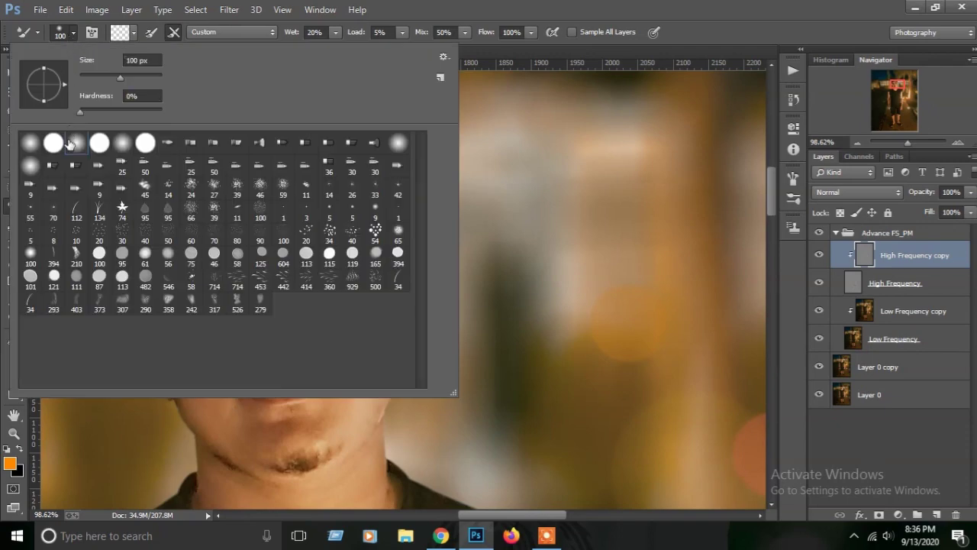
{"action": "left_click", "coordinate": [923, 255]}
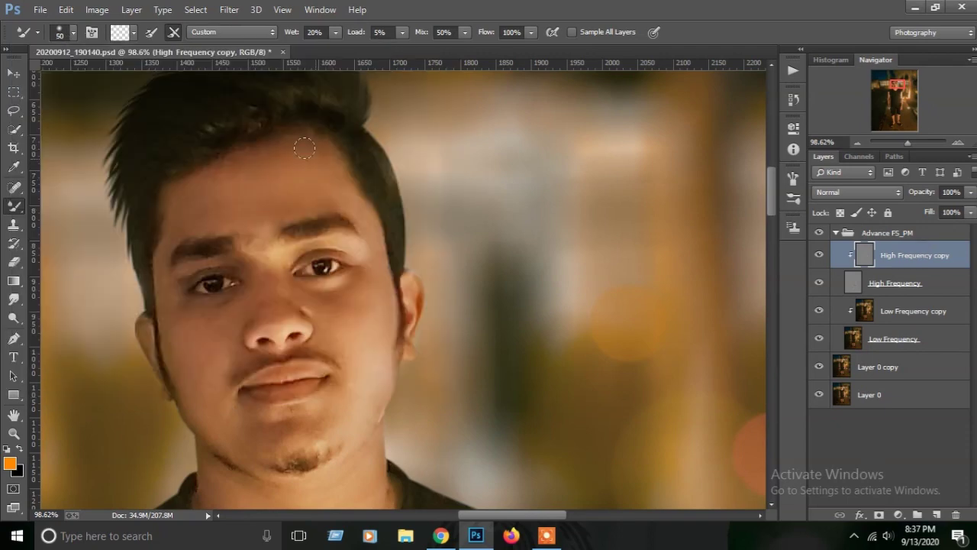
Blend skin on the face, neck and arms at 20% wet, 50% mix, brush sizes 40–90.
{"action": "key", "text": "bracketleft"}
{"action": "scroll", "coordinate": [187, 321], "scroll_direction": "down", "scroll_amount": 1}
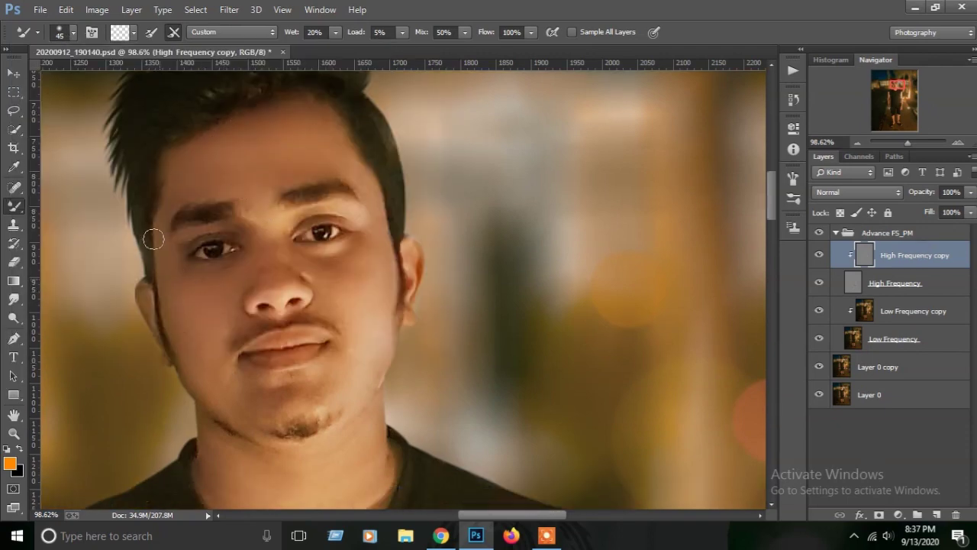
{"action": "key", "text": "bracketleft"}
{"action": "scroll", "coordinate": [190, 279], "scroll_direction": "down", "scroll_amount": 2}
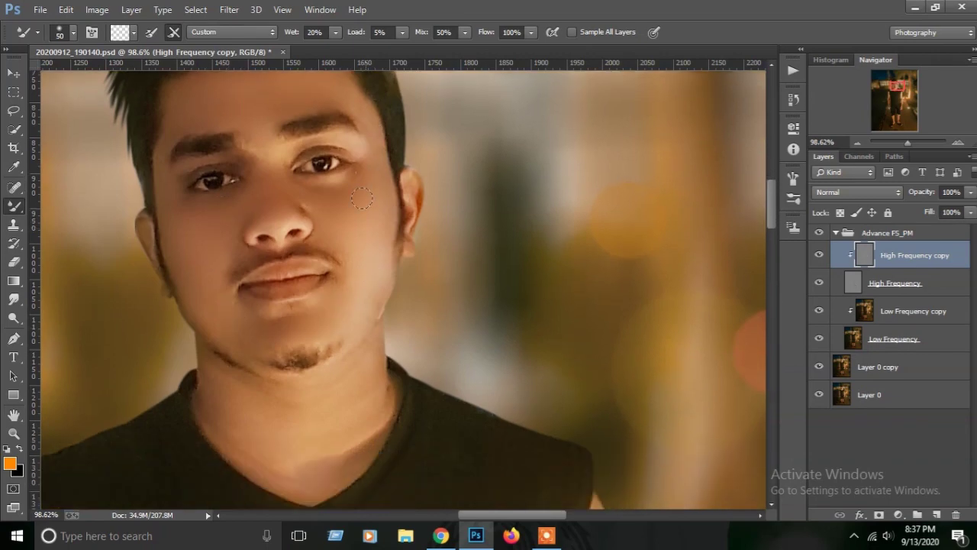
{"action": "scroll", "coordinate": [362, 198], "scroll_direction": "down", "scroll_amount": 3}
{"action": "scroll", "coordinate": [174, 200], "scroll_direction": "up", "scroll_amount": 3}
{"action": "scroll", "coordinate": [351, 248], "scroll_direction": "down", "scroll_amount": 3}
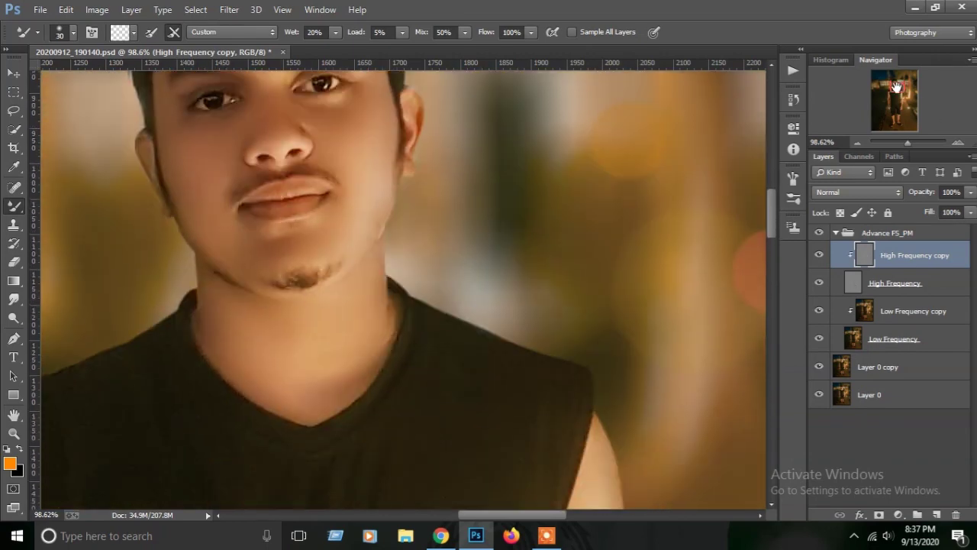
{"action": "scroll", "coordinate": [351, 248], "scroll_direction": "down", "scroll_amount": 5}
{"action": "key", "text": "bracketright"}
{"action": "key", "text": "bracketright"}
{"action": "scroll", "coordinate": [350, 248], "scroll_direction": "right", "scroll_amount": 5}
{"action": "scroll", "coordinate": [361, 251], "scroll_direction": "up", "scroll_amount": 1}
{"action": "scroll", "coordinate": [361, 251], "scroll_direction": "up", "scroll_amount": 1}
{"action": "scroll", "coordinate": [361, 229], "scroll_direction": "up", "scroll_amount": 5}
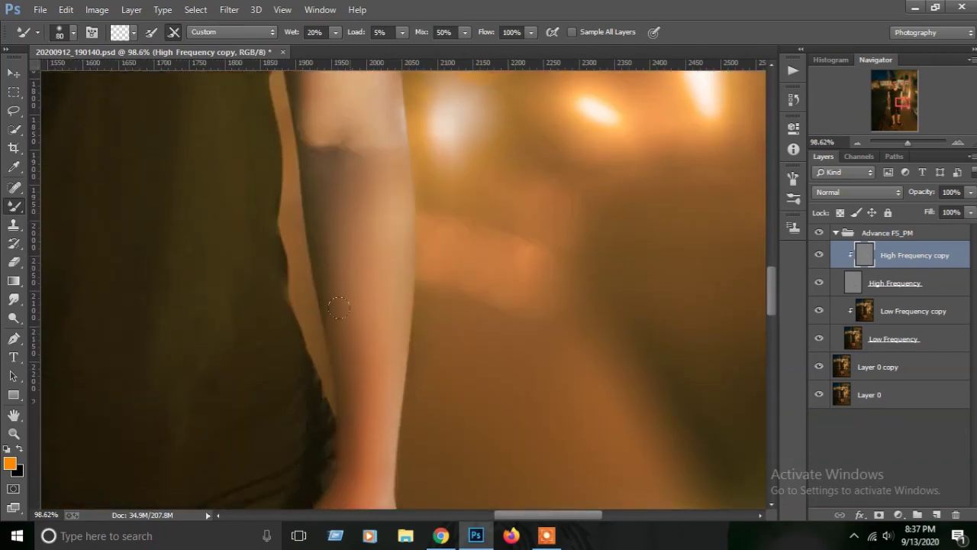
{"action": "scroll", "coordinate": [362, 199], "scroll_direction": "up", "scroll_amount": 4}
{"action": "key", "text": "bracketleft"}
{"action": "key", "text": "bracketleft"}
{"action": "key", "text": "bracketleft"}
{"action": "scroll", "coordinate": [361, 170], "scroll_direction": "up", "scroll_amount": 3}
{"action": "scroll", "coordinate": [362, 170], "scroll_direction": "left", "scroll_amount": 10}
{"action": "scroll", "coordinate": [448, 266], "scroll_direction": "down", "scroll_amount": 5}
{"action": "key", "text": "bracketright"}
{"action": "key", "text": "bracketright"}
{"action": "key", "text": "bracketright"}
{"action": "scroll", "coordinate": [399, 201], "scroll_direction": "up", "scroll_amount": 1}
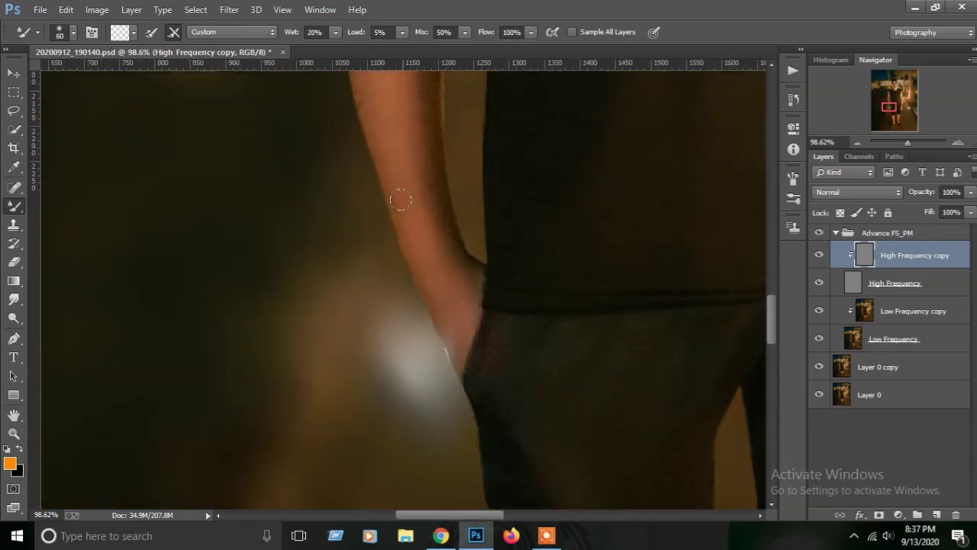
{"action": "scroll", "coordinate": [397, 206], "scroll_direction": "up", "scroll_amount": 3}
{"action": "scroll", "coordinate": [374, 222], "scroll_direction": "up", "scroll_amount": 2}
{"action": "scroll", "coordinate": [375, 222], "scroll_direction": "up", "scroll_amount": 3}
Smudge the skin along the man's arms, resizing the smudge brush as needed.
{"action": "left_click", "coordinate": [14, 280]}
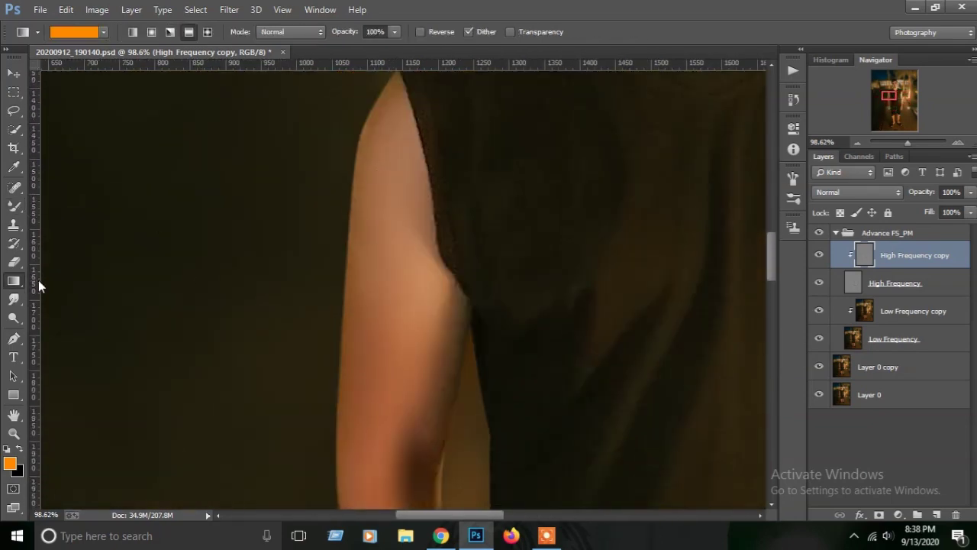
{"action": "left_click", "coordinate": [14, 300]}
{"action": "scroll", "coordinate": [371, 159], "scroll_direction": "up", "scroll_amount": 1}
{"action": "scroll", "coordinate": [414, 371], "scroll_direction": "down", "scroll_amount": 3}
{"action": "scroll", "coordinate": [338, 327], "scroll_direction": "down", "scroll_amount": 3}
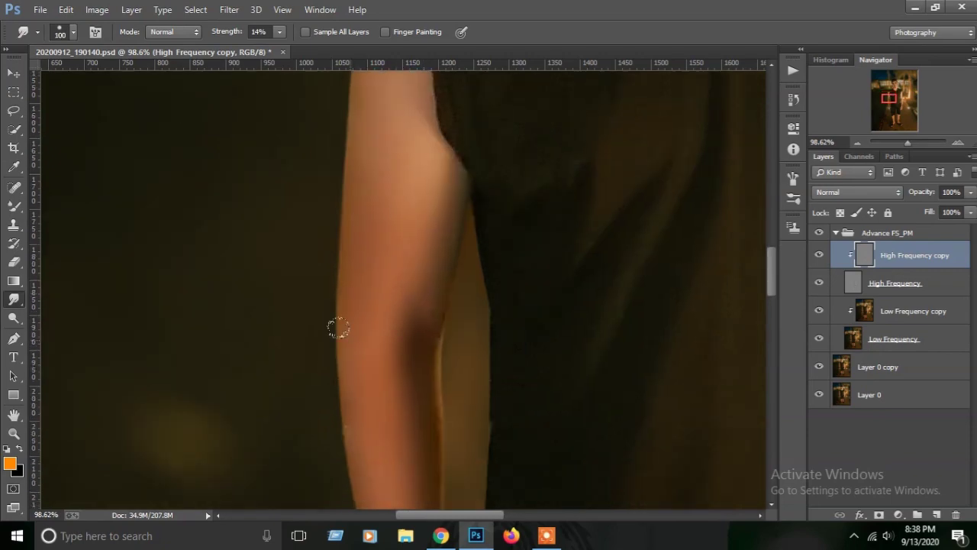
{"action": "scroll", "coordinate": [415, 384], "scroll_direction": "down", "scroll_amount": 3}
{"action": "key", "text": "bracketright"}
{"action": "key", "text": "bracketright"}
{"action": "scroll", "coordinate": [427, 450], "scroll_direction": "right", "scroll_amount": 8}
{"action": "scroll", "coordinate": [476, 245], "scroll_direction": "up", "scroll_amount": 4}
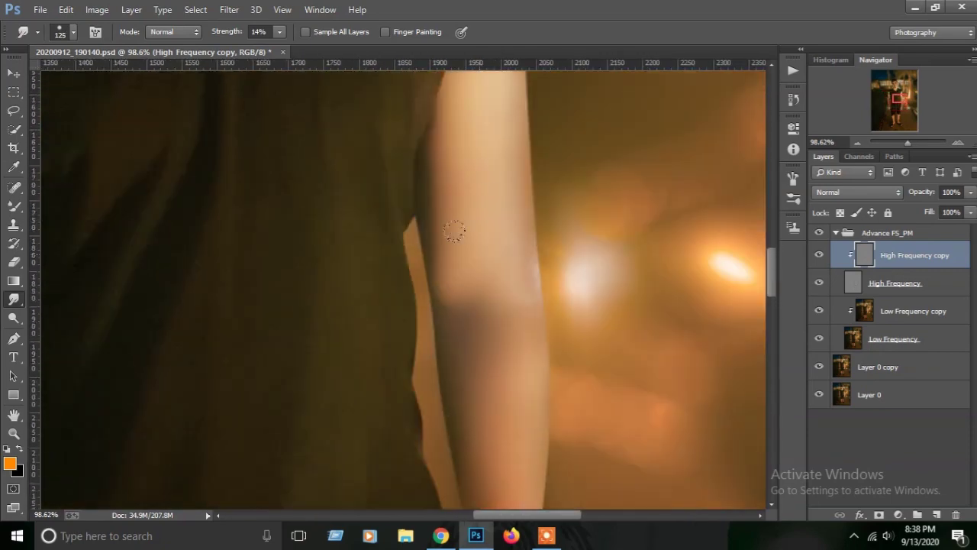
{"action": "scroll", "coordinate": [458, 229], "scroll_direction": "up", "scroll_amount": 4}
{"action": "scroll", "coordinate": [350, 314], "scroll_direction": "up", "scroll_amount": 4}
{"action": "scroll", "coordinate": [350, 314], "scroll_direction": "left", "scroll_amount": 2}
{"action": "key", "text": "bracketleft"}
Merge the visible layers too early, then undo it to keep the layers separate.
{"action": "right_click", "coordinate": [916, 255]}
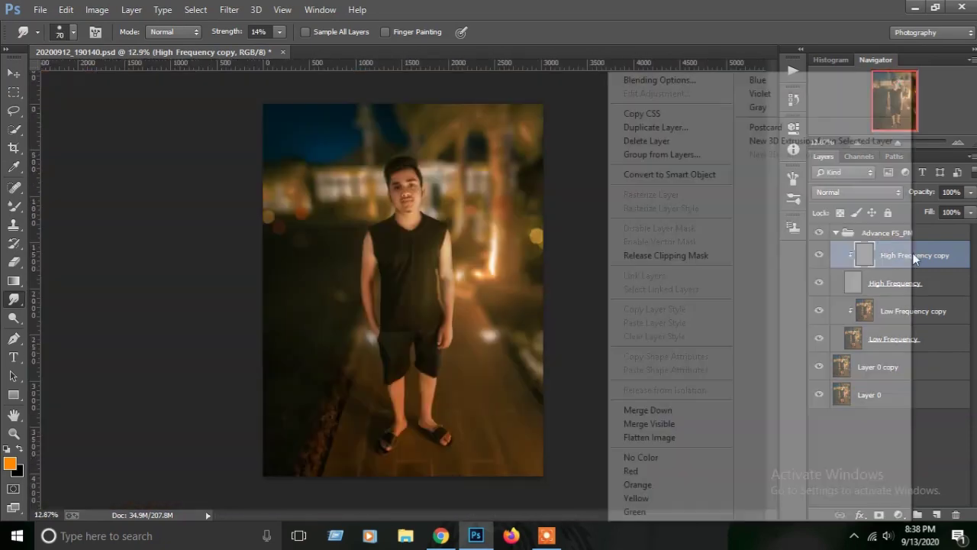
{"action": "left_click", "coordinate": [655, 419]}
{"action": "scroll", "coordinate": [382, 428], "scroll_direction": "up", "scroll_amount": 4}
{"action": "key", "text": "bracketleft"}
{"action": "key", "text": "bracketleft"}
{"action": "key", "text": "ctrl+z"}
{"action": "scroll", "coordinate": [377, 266], "scroll_direction": "down", "scroll_amount": 1}
Blend the lower-leg skin with an enlarged mixer brush, then merge all visible layers.
{"action": "key", "text": "b"}
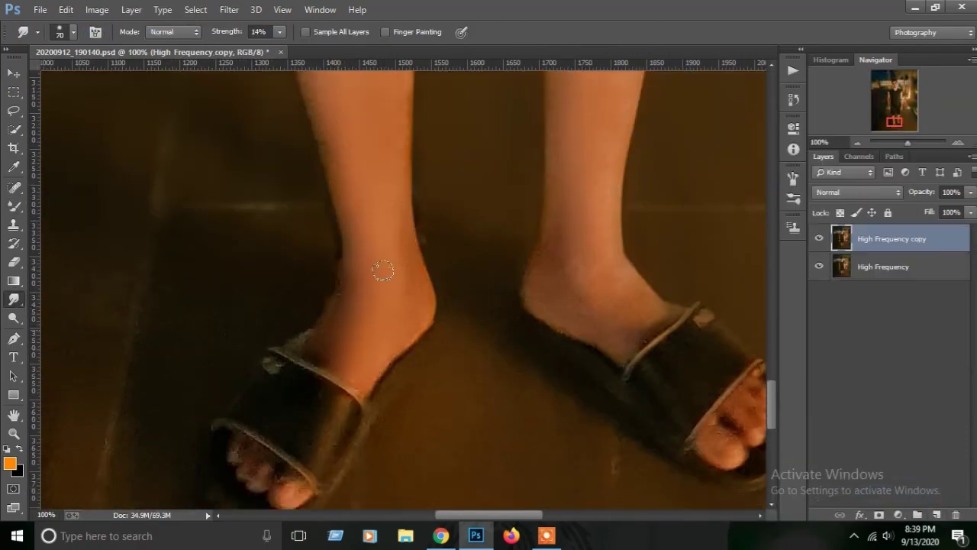
{"action": "scroll", "coordinate": [374, 259], "scroll_direction": "up", "scroll_amount": 2}
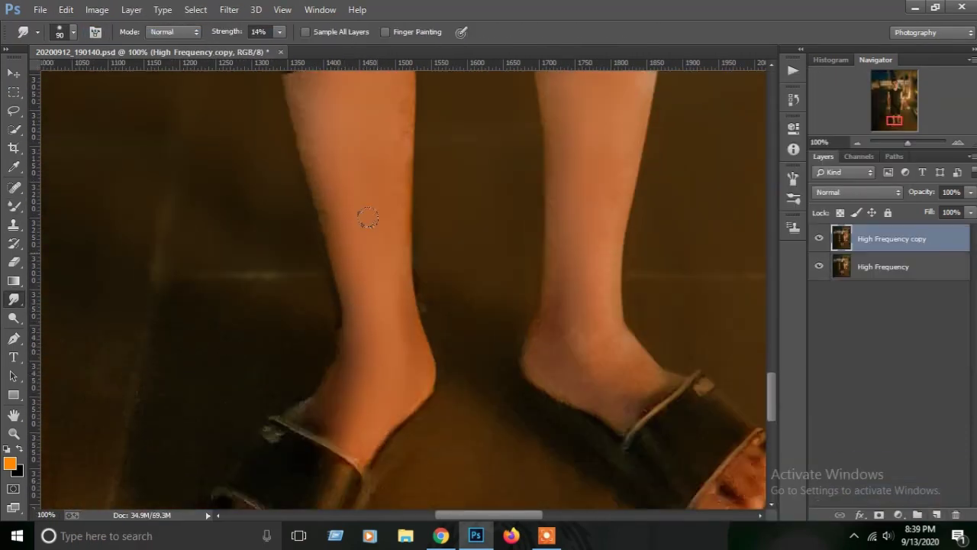
{"action": "scroll", "coordinate": [367, 244], "scroll_direction": "up", "scroll_amount": 2}
{"action": "key", "text": "bracketright"}
{"action": "key", "text": "bracketright"}
{"action": "key", "text": "bracketright"}
{"action": "scroll", "coordinate": [321, 256], "scroll_direction": "up", "scroll_amount": 2}
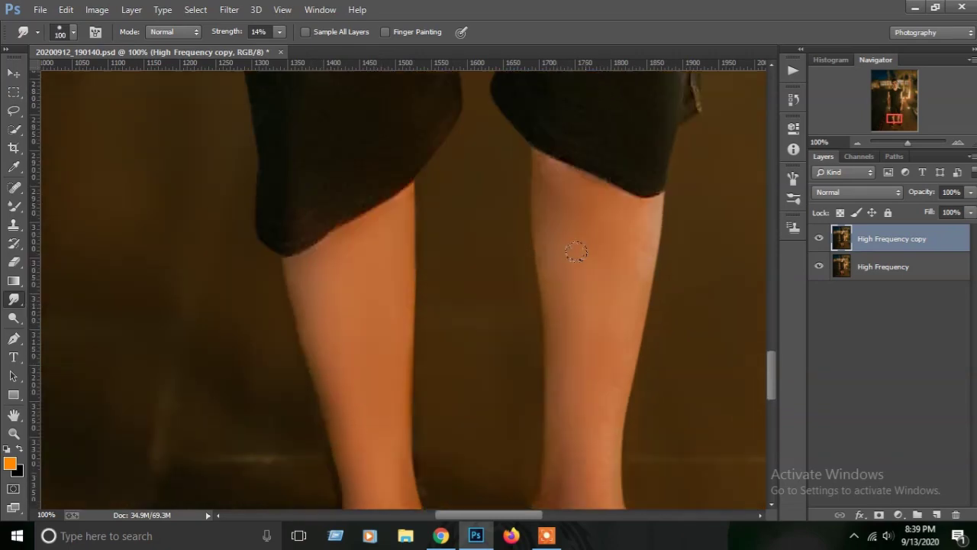
{"action": "scroll", "coordinate": [358, 336], "scroll_direction": "down", "scroll_amount": 4}
{"action": "scroll", "coordinate": [350, 321], "scroll_direction": "up", "scroll_amount": 3}
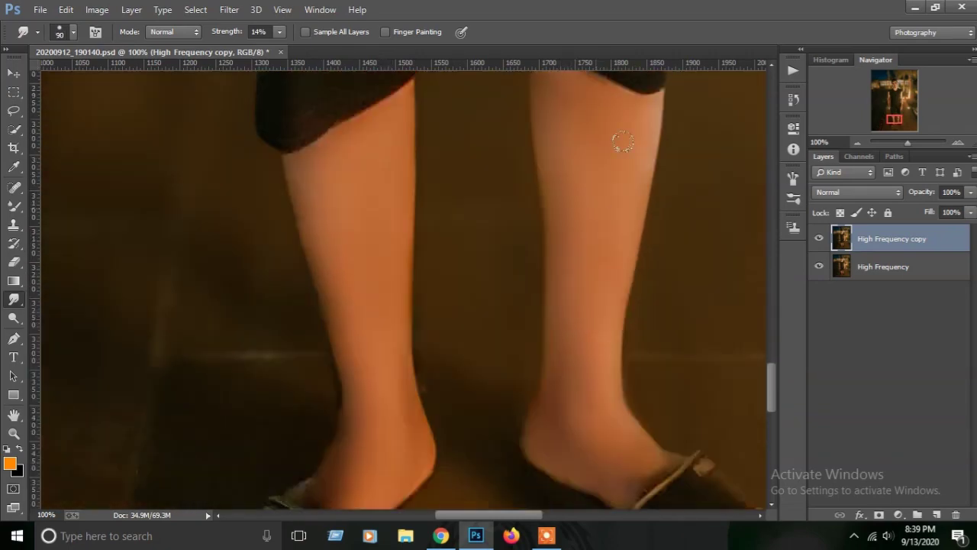
{"action": "left_click_drag", "start_coordinate": [908, 142], "coordinate": [896, 142]}
{"action": "right_click", "coordinate": [908, 238]}
{"action": "left_click", "coordinate": [654, 479]}
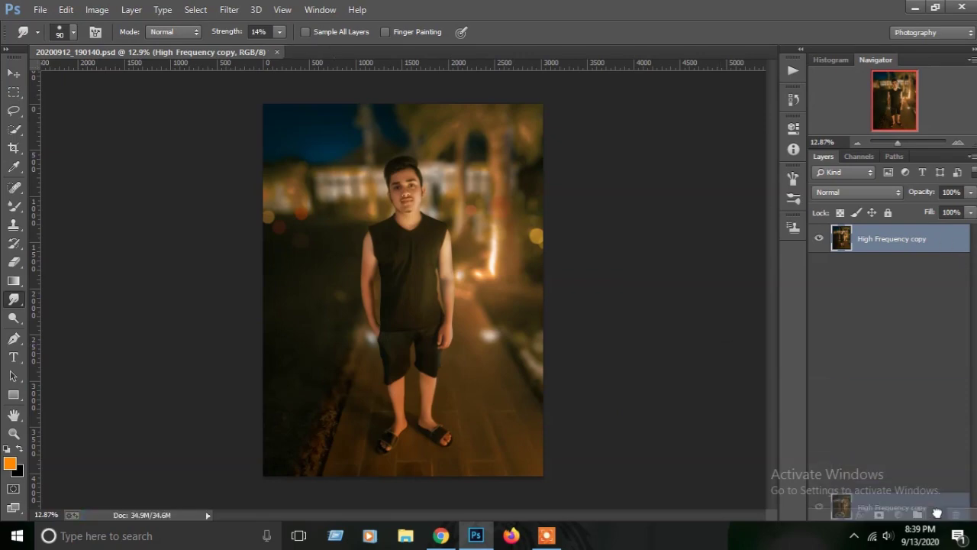
On a duplicate layer, dodge the hair and face at 25% exposure, then merge visible.
{"action": "key", "text": "ctrl+j"}
{"action": "scroll", "coordinate": [427, 336], "scroll_direction": "up", "scroll_amount": 5}
{"action": "scroll", "coordinate": [382, 229], "scroll_direction": "up", "scroll_amount": 3}
{"action": "key", "text": "o"}
{"action": "left_click", "coordinate": [280, 32]}
{"action": "left_click_drag", "start_coordinate": [260, 52], "coordinate": [251, 48]}
{"action": "key", "text": "bracketleft"}
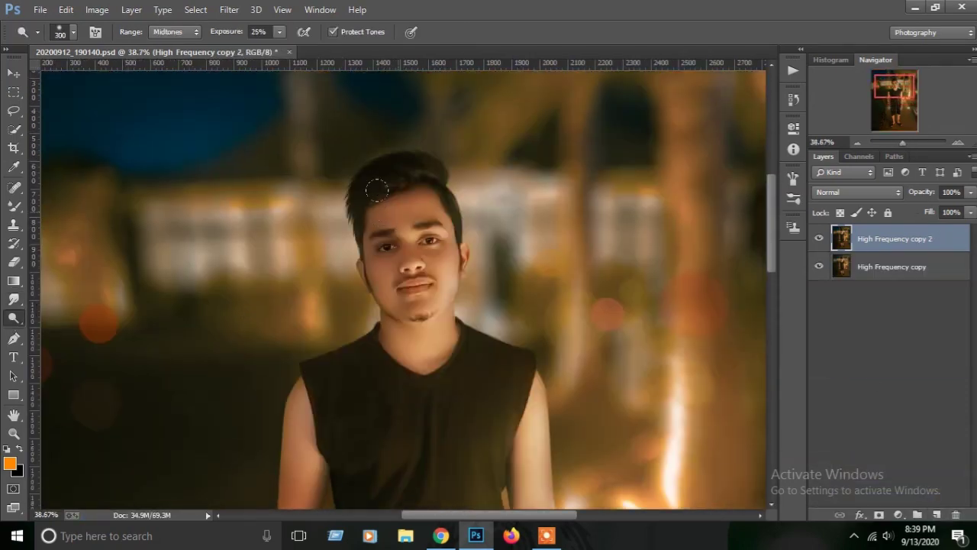
{"action": "left_click_drag", "start_coordinate": [370, 229], "coordinate": [427, 259]}
{"action": "right_click", "coordinate": [909, 238]}
{"action": "left_click", "coordinate": [641, 423]}
{"action": "scroll", "coordinate": [371, 257], "scroll_direction": "down", "scroll_amount": 3}
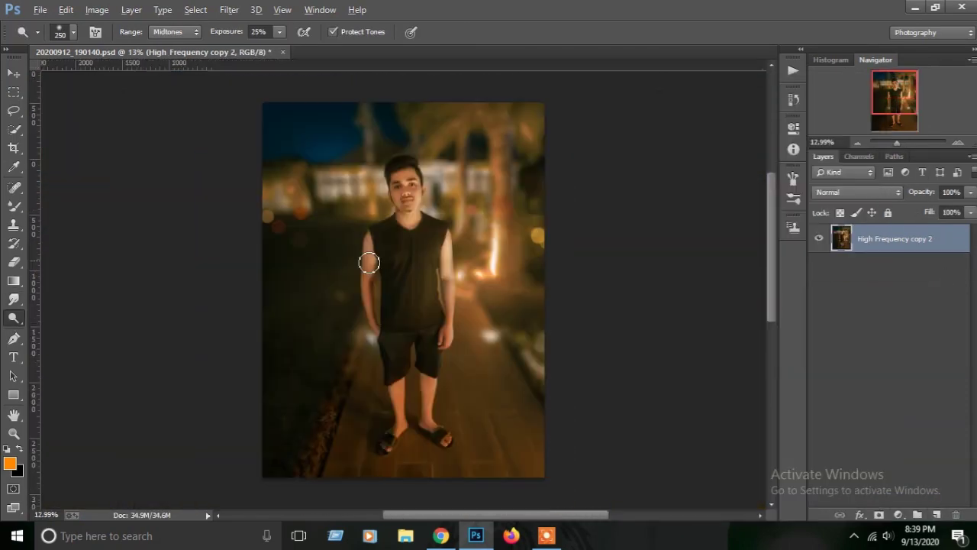
{"action": "scroll", "coordinate": [371, 257], "scroll_direction": "down", "scroll_amount": 2}
Duplicate the merged layer again and set the tool exposure to 90% with a smaller brush.
{"action": "key", "text": "ctrl+j"}
{"action": "left_click", "coordinate": [279, 31]}
{"action": "left_click_drag", "start_coordinate": [279, 48], "coordinate": [315, 48]}
{"action": "left_click", "coordinate": [492, 162]}
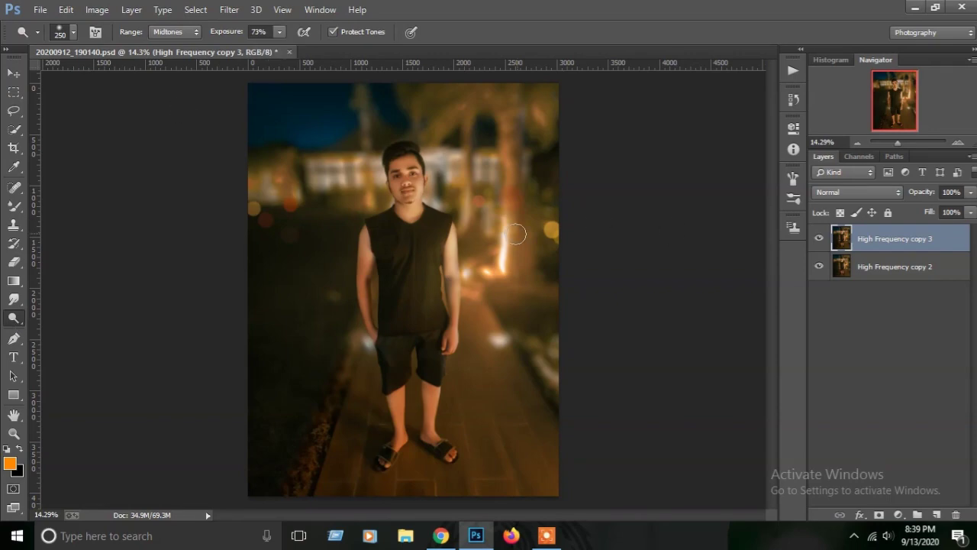
{"action": "scroll", "coordinate": [396, 264], "scroll_direction": "up", "scroll_amount": 2}
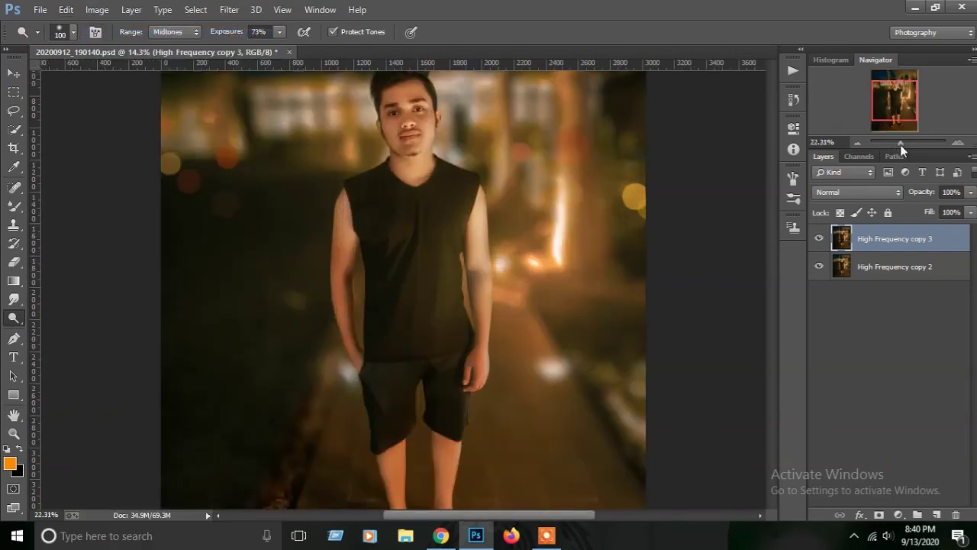
{"action": "key", "text": "bracketleft"}
{"action": "key", "text": "bracketleft"}
{"action": "key", "text": "bracketleft"}
{"action": "key", "text": "9"}
Darken the edges of the right arm and shirt at 90% exposure.
{"action": "left_click_drag", "start_coordinate": [470, 371], "coordinate": [485, 209]}
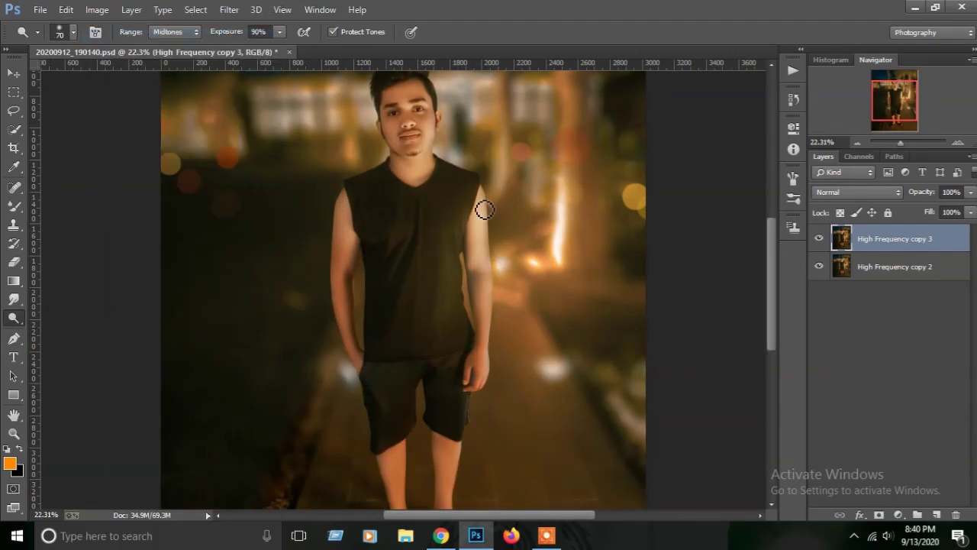
{"action": "scroll", "coordinate": [397, 328], "scroll_direction": "down", "scroll_amount": 2}
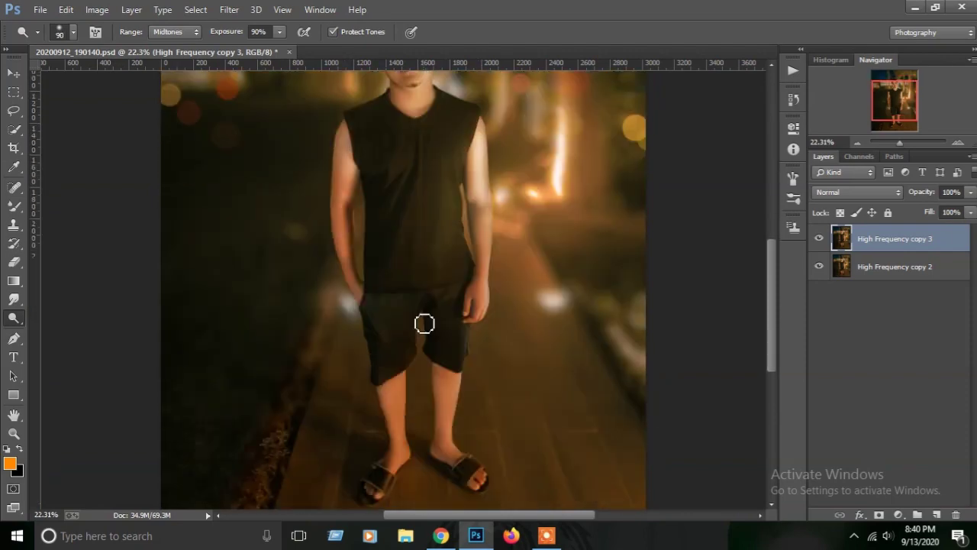
{"action": "scroll", "coordinate": [422, 322], "scroll_direction": "down", "scroll_amount": 2}
{"action": "key", "text": "bracketright"}
{"action": "key", "text": "bracketright"}
{"action": "scroll", "coordinate": [462, 273], "scroll_direction": "up", "scroll_amount": 1}
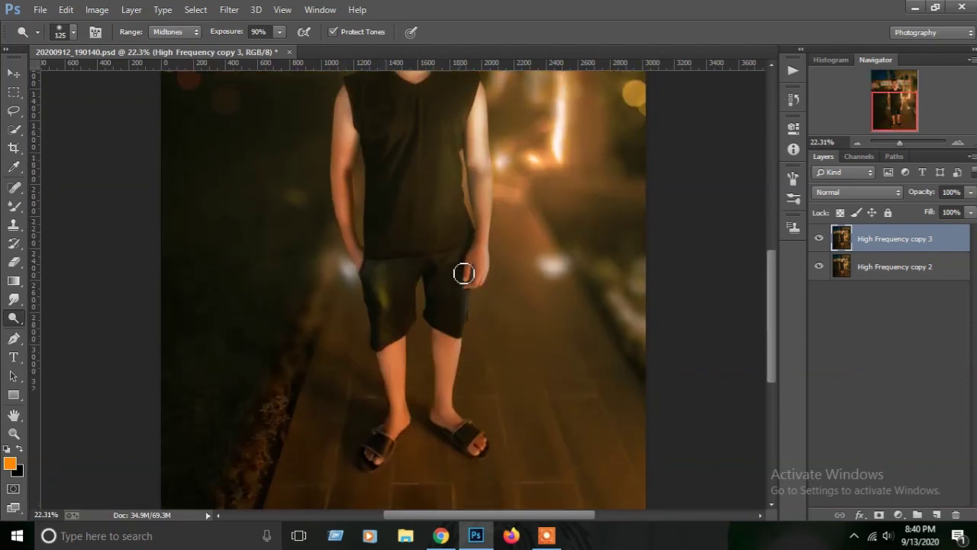
{"action": "scroll", "coordinate": [458, 306], "scroll_direction": "up", "scroll_amount": 1}
{"action": "key", "text": "bracketleft"}
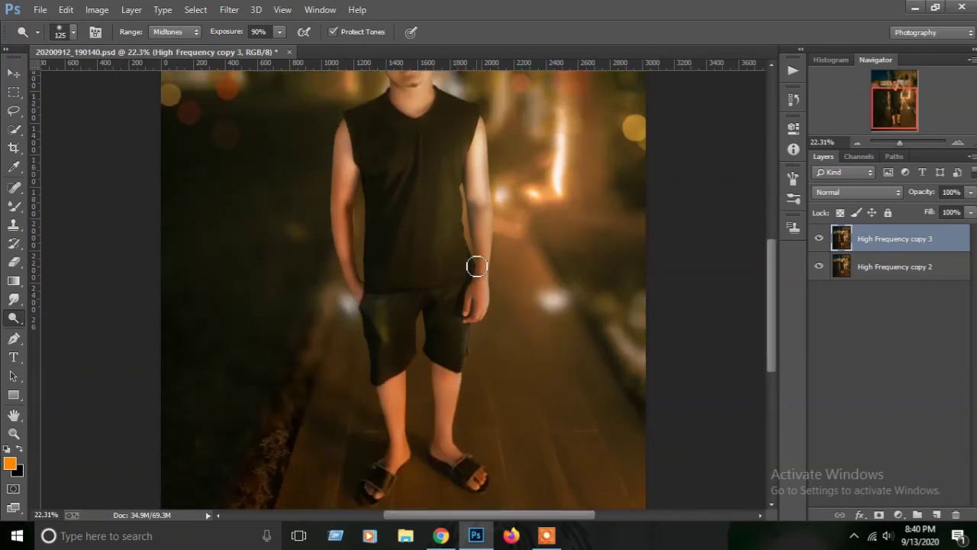
{"action": "scroll", "coordinate": [476, 266], "scroll_direction": "up", "scroll_amount": 2}
{"action": "left_click", "coordinate": [67, 9]}
{"action": "left_click_drag", "start_coordinate": [899, 143], "coordinate": [897, 143]}
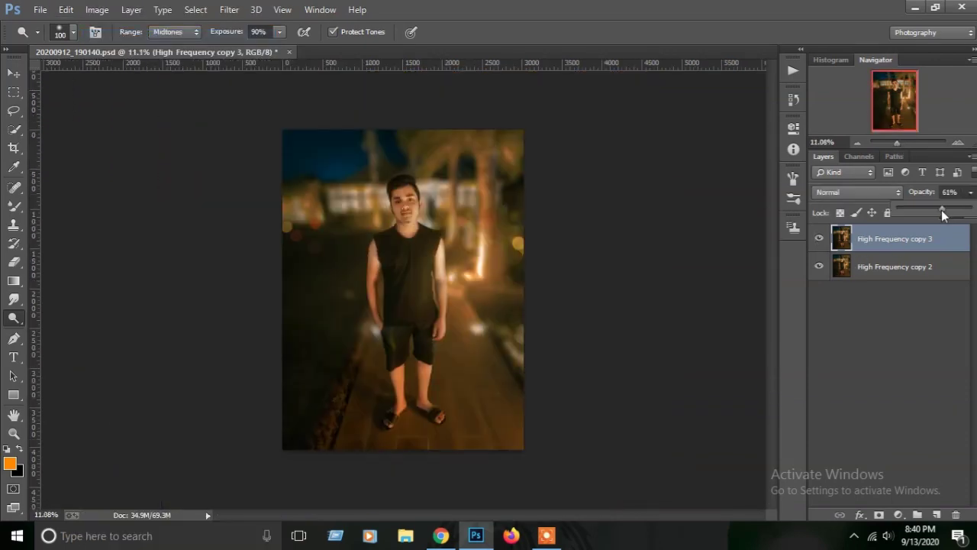
{"action": "right_click", "coordinate": [929, 278]}
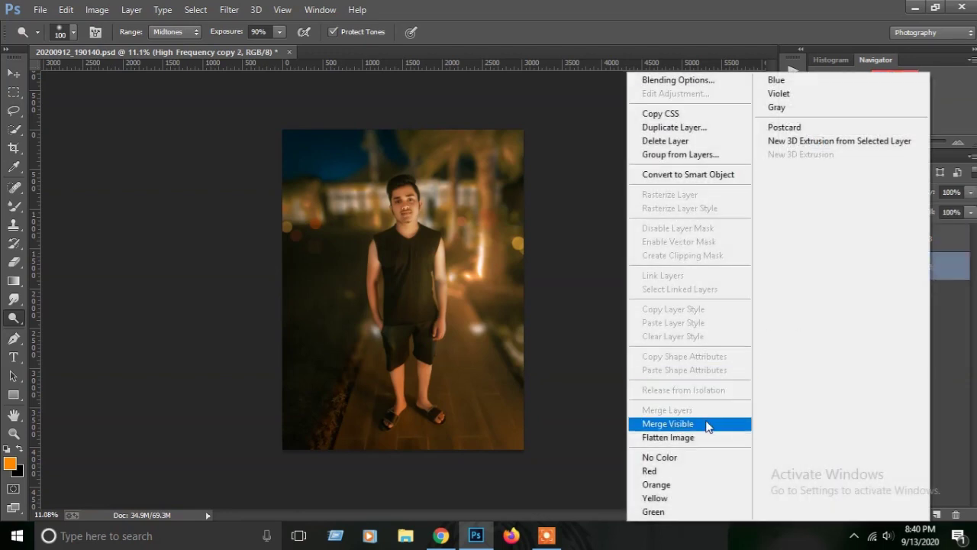
Merge the visible layers and duplicate the merged portrait layer.
{"action": "left_click", "coordinate": [667, 424]}
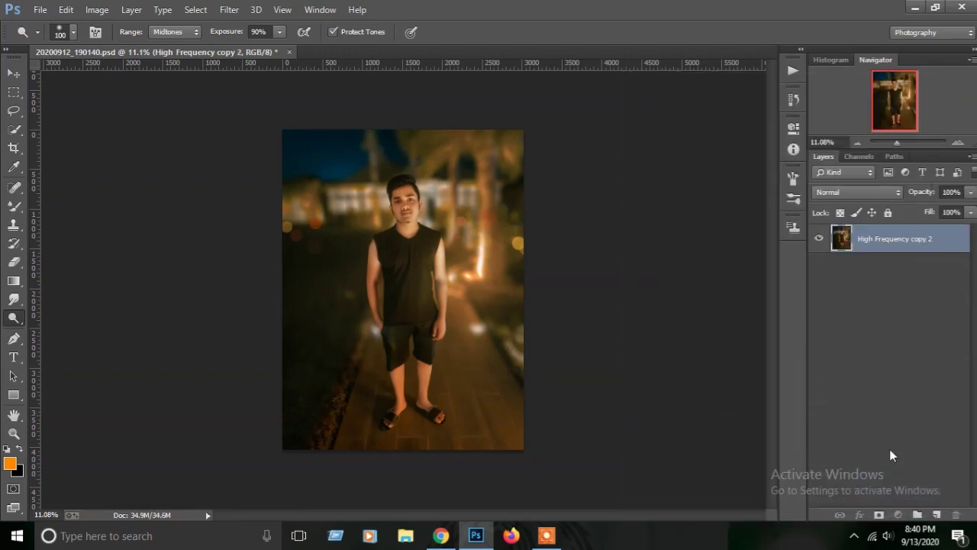
{"action": "scroll", "coordinate": [505, 327], "scroll_direction": "up", "scroll_amount": 2}
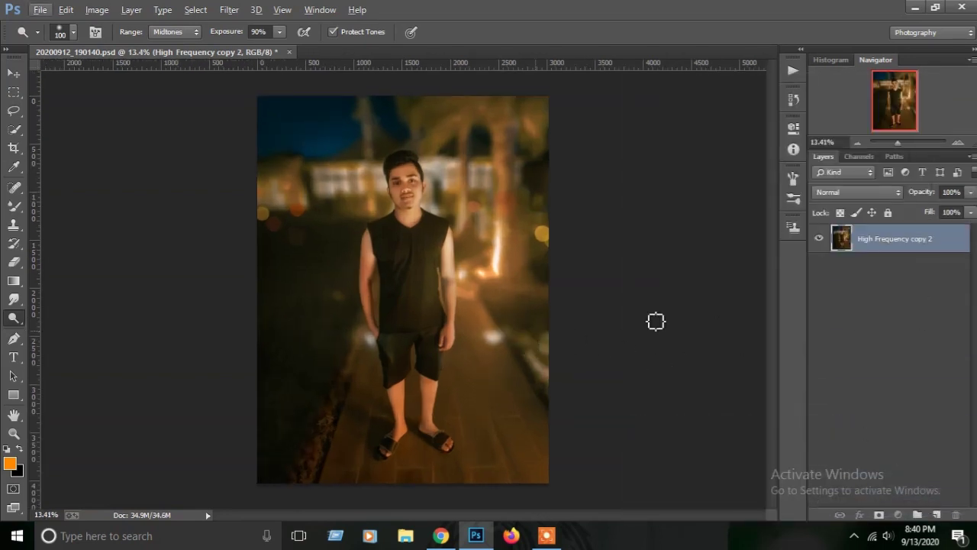
{"action": "left_click", "coordinate": [231, 9]}
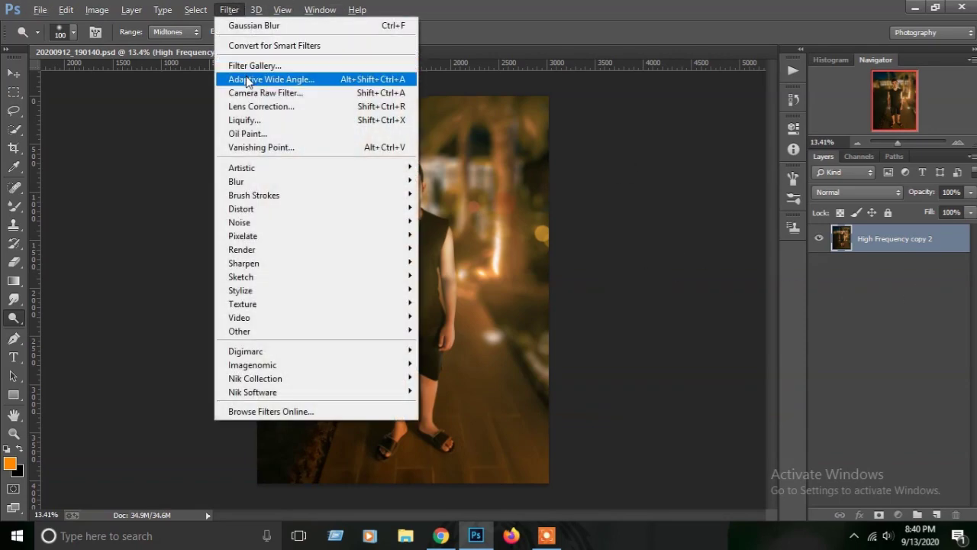
{"action": "left_click_drag", "start_coordinate": [893, 238], "coordinate": [936, 515]}
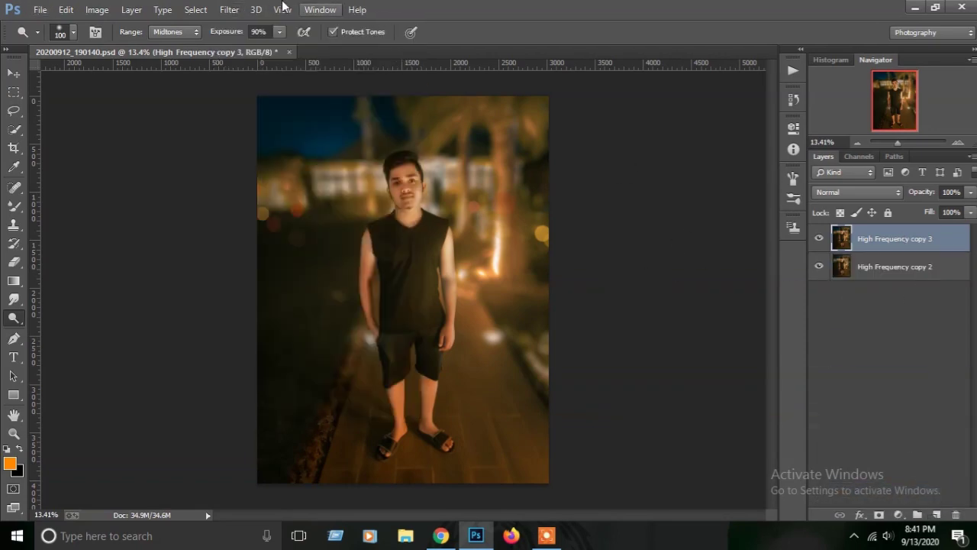
Apply a Camera Raw Post Crop Vignetting amount of -20 to the copy.
{"action": "left_click", "coordinate": [229, 9]}
{"action": "left_click", "coordinate": [244, 92]}
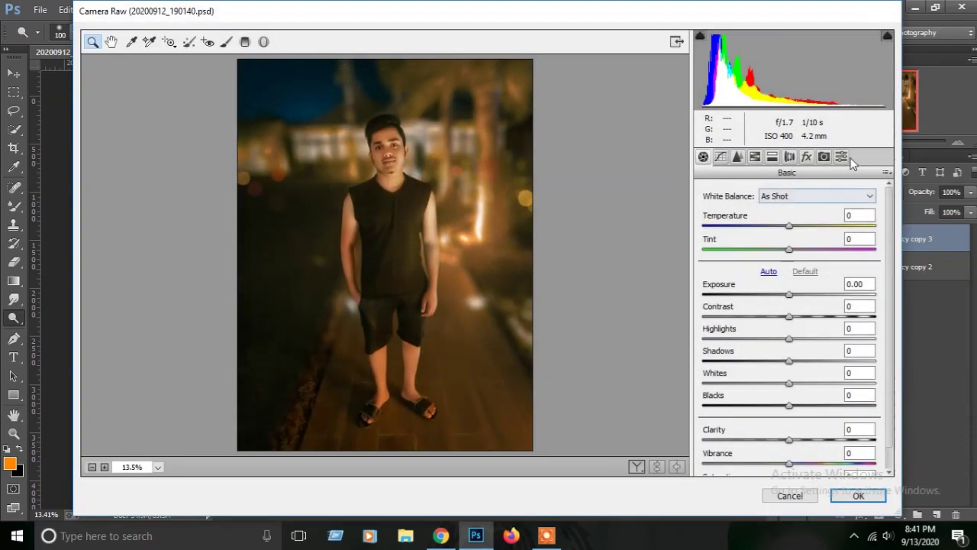
{"action": "left_click", "coordinate": [806, 158]}
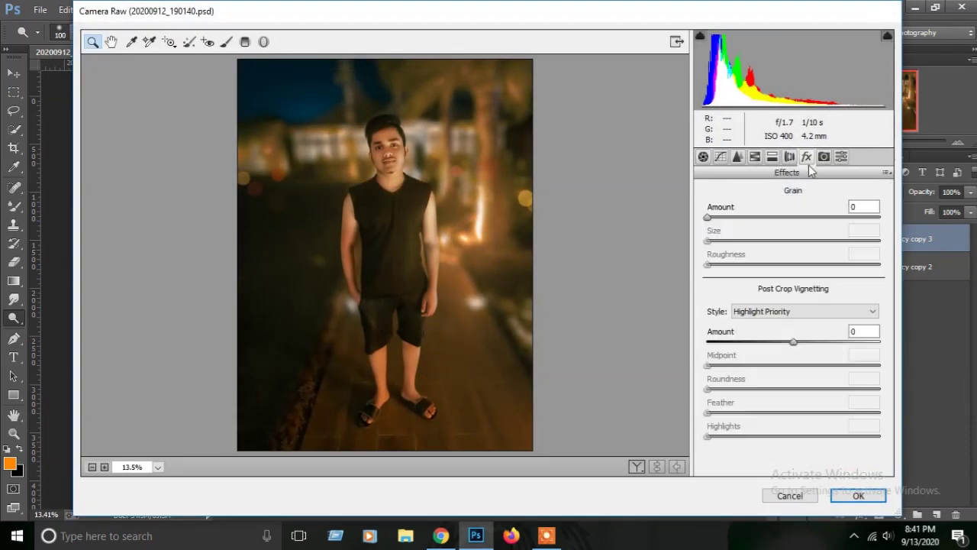
{"action": "left_click_drag", "start_coordinate": [792, 342], "coordinate": [777, 343]}
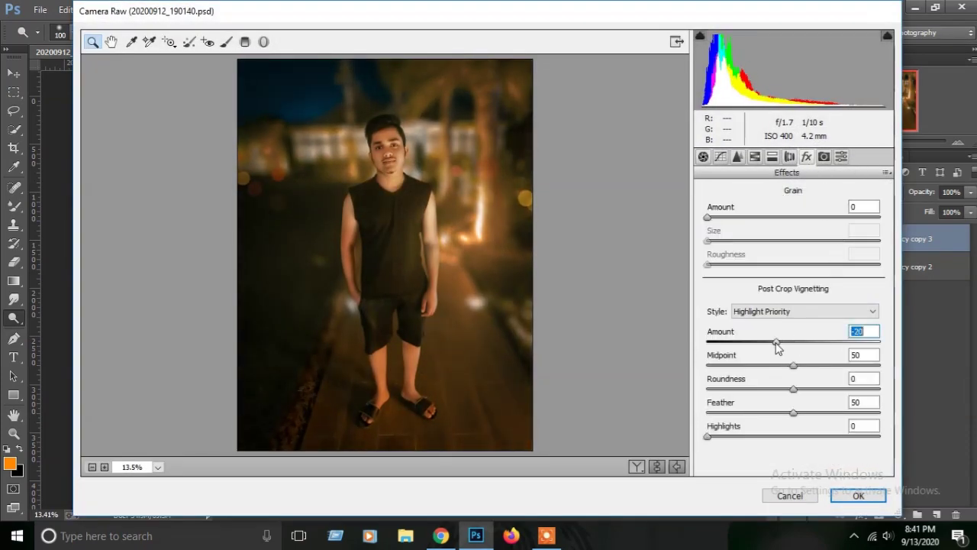
{"action": "left_click", "coordinate": [857, 496]}
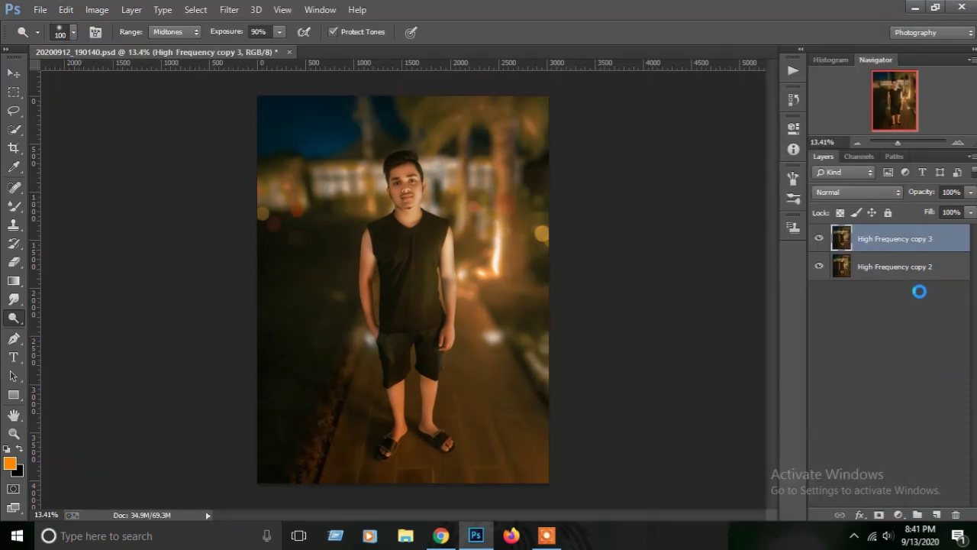
Merge and duplicate the layers, try fading Blacks in Selective Color, then cancel.
{"action": "right_click", "coordinate": [934, 240]}
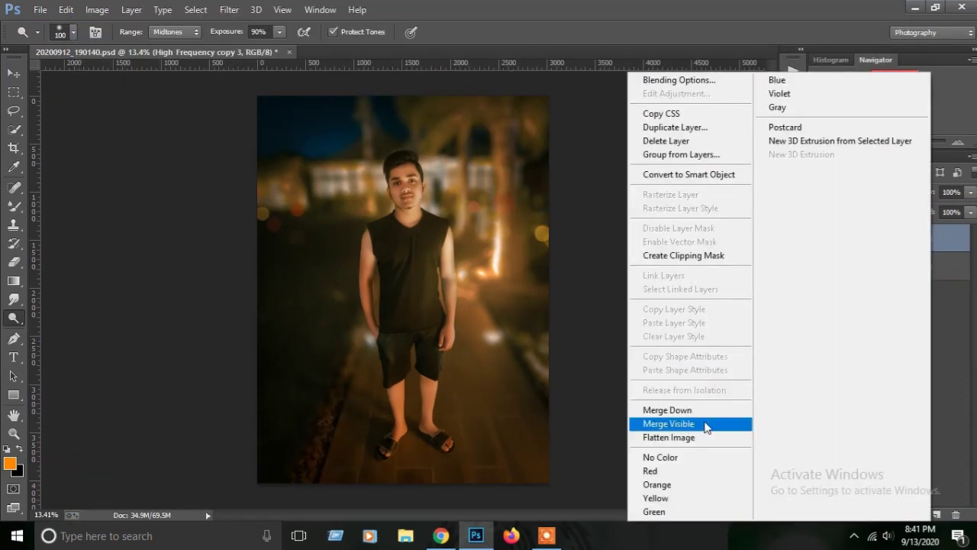
{"action": "left_click", "coordinate": [664, 426]}
{"action": "left_click_drag", "start_coordinate": [935, 256], "coordinate": [936, 515]}
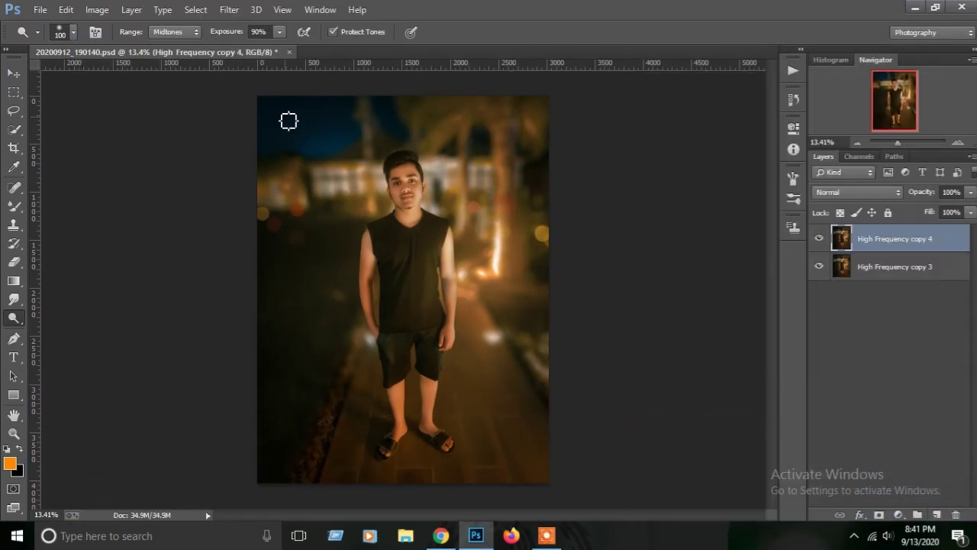
{"action": "left_click", "coordinate": [96, 9]}
{"action": "left_click", "coordinate": [336, 260]}
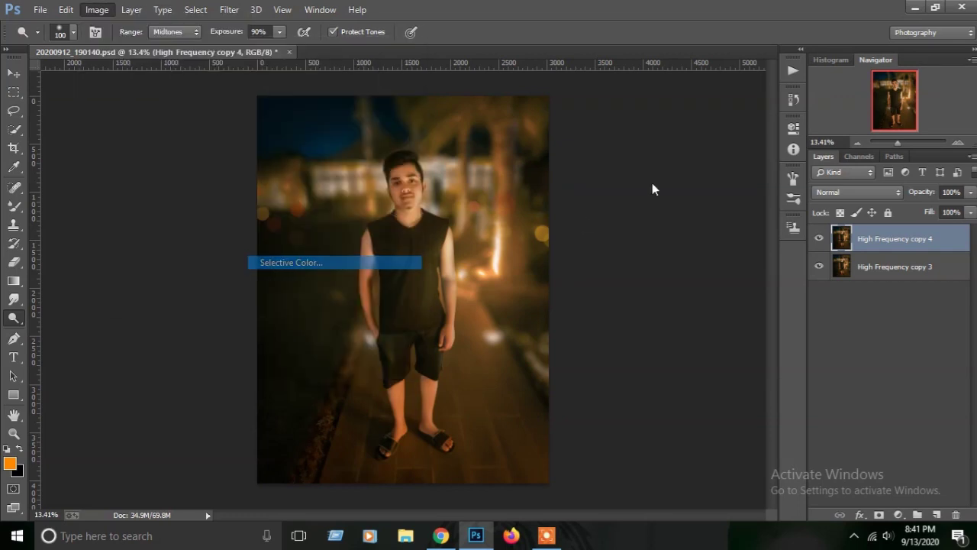
{"action": "left_click", "coordinate": [824, 132]}
{"action": "left_click", "coordinate": [811, 253]}
{"action": "left_click_drag", "start_coordinate": [802, 256], "coordinate": [796, 258]}
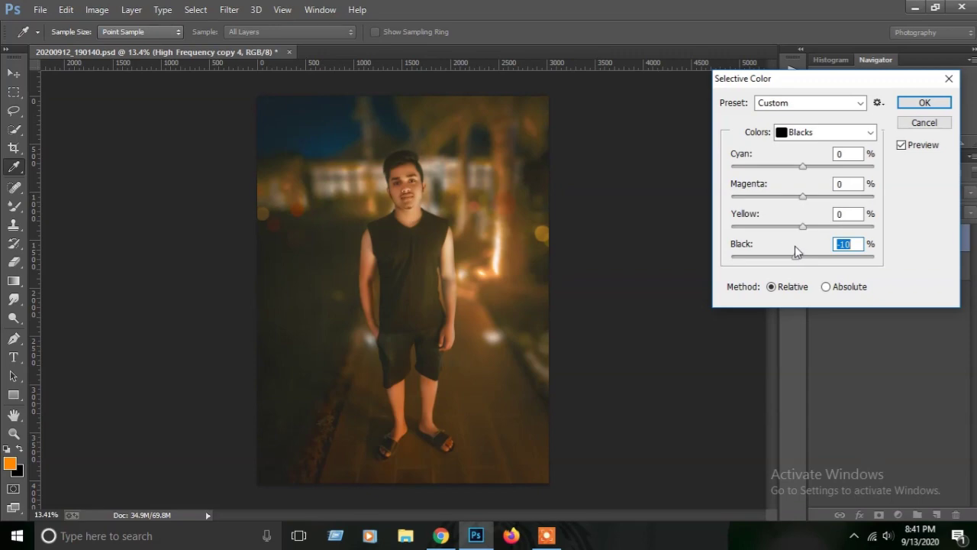
{"action": "left_click", "coordinate": [938, 130]}
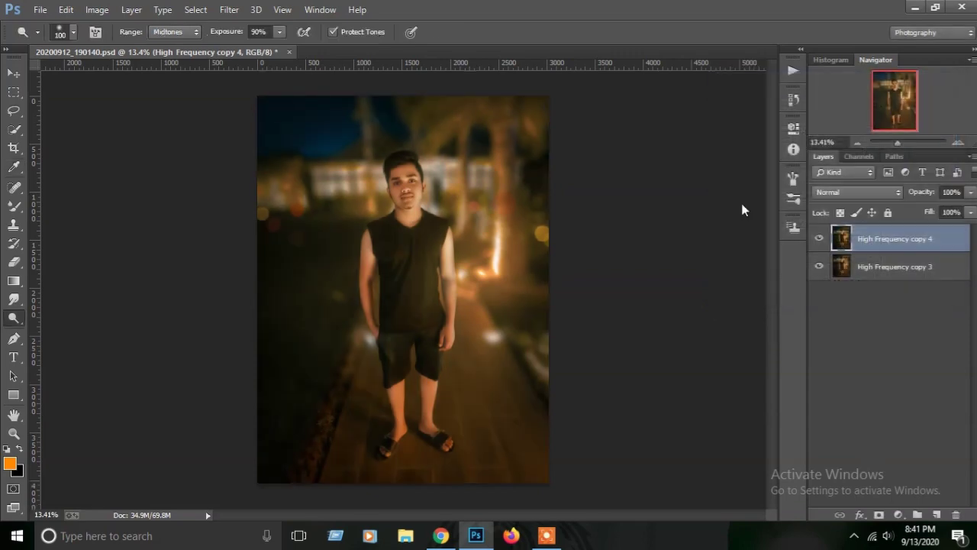
Step backward twice, set the top layer to about 50% opacity, merge visible and duplicate.
{"action": "left_click", "coordinate": [66, 9]}
{"action": "left_click", "coordinate": [84, 37]}
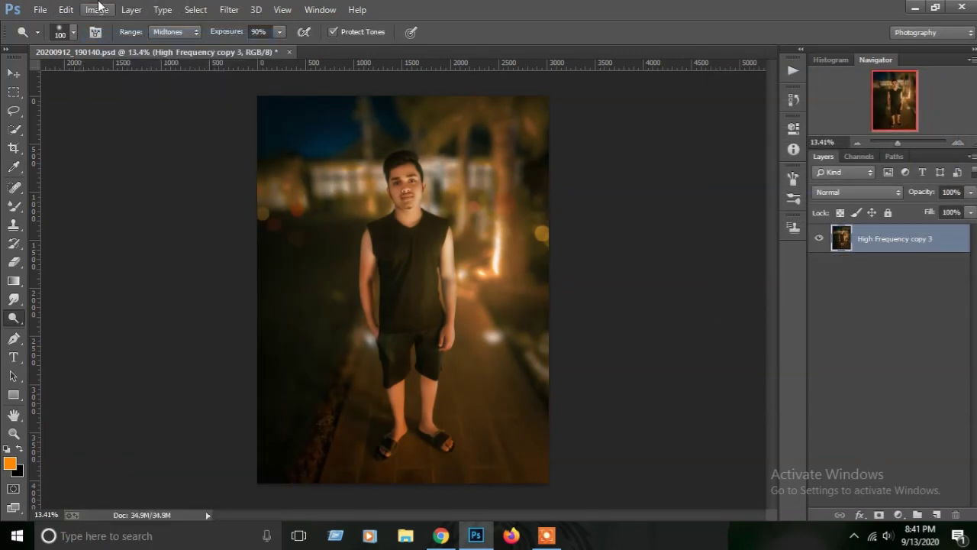
{"action": "left_click", "coordinate": [65, 9]}
{"action": "left_click", "coordinate": [84, 36]}
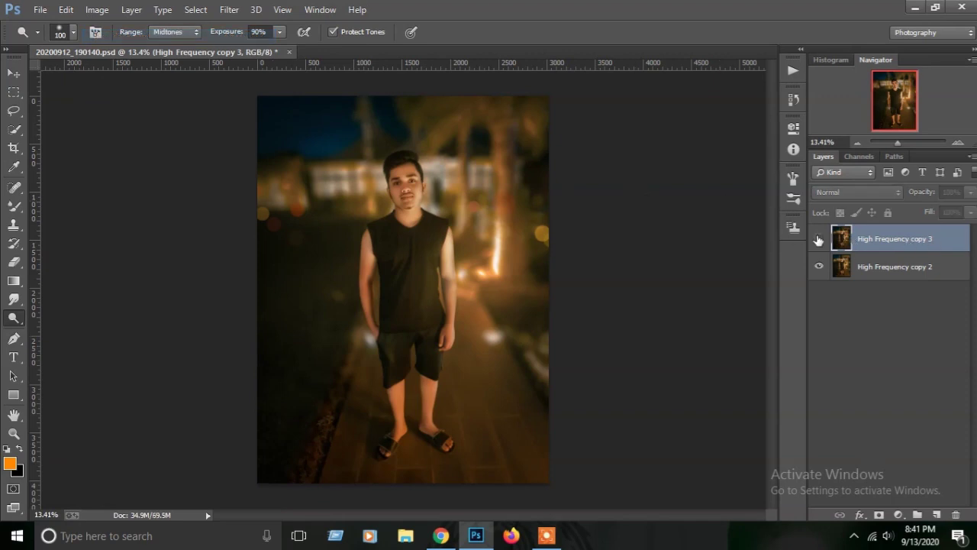
{"action": "left_click", "coordinate": [970, 192]}
{"action": "left_click_drag", "start_coordinate": [971, 212], "coordinate": [941, 211]}
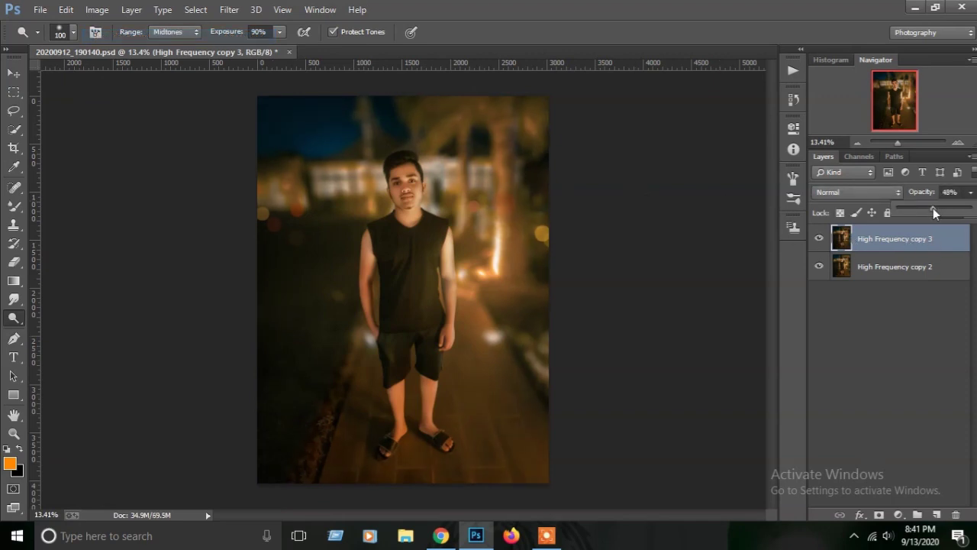
{"action": "right_click", "coordinate": [936, 247]}
{"action": "left_click", "coordinate": [696, 427]}
{"action": "left_click_drag", "start_coordinate": [905, 259], "coordinate": [936, 514]}
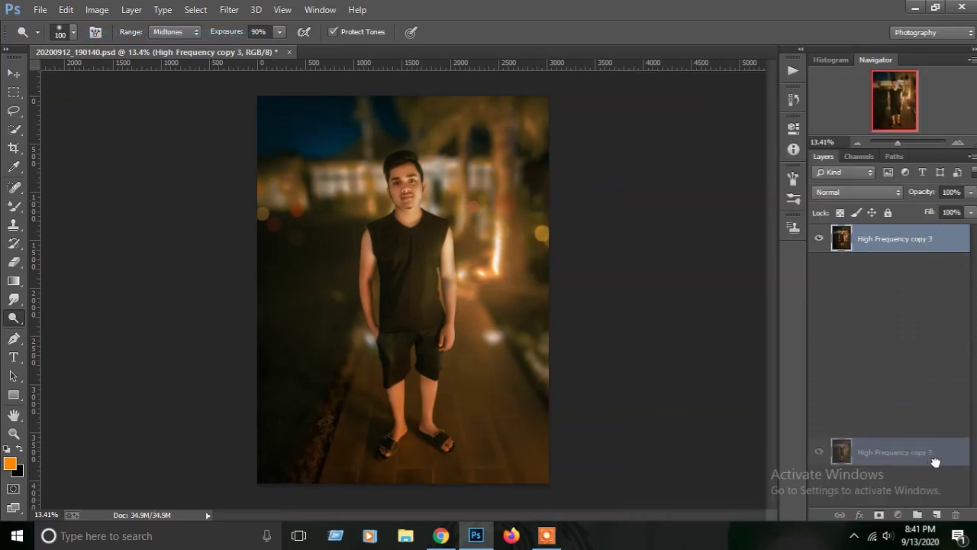
Lift the blacks with Selective Color, setting Blacks' black to -4.
{"action": "left_click", "coordinate": [95, 9]}
{"action": "mouse_move", "coordinate": [119, 46]}
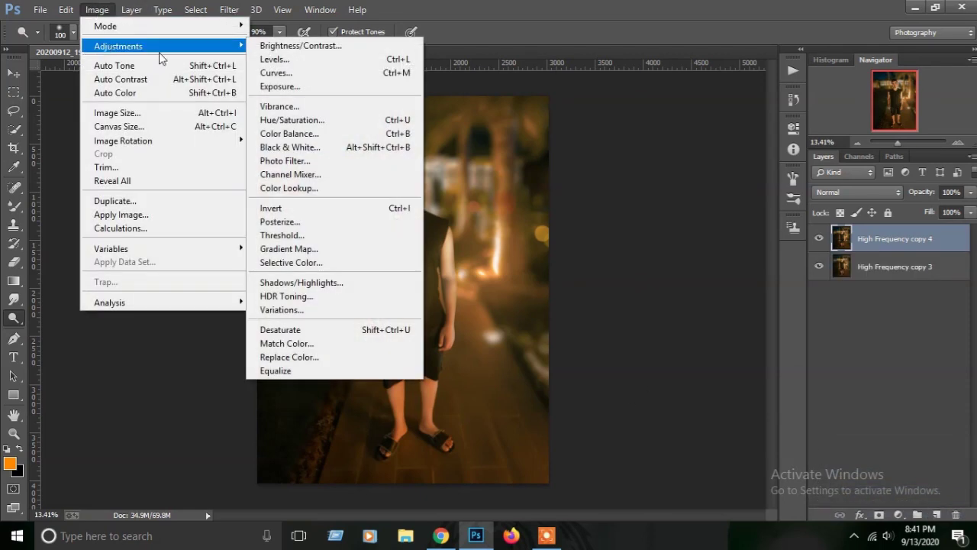
{"action": "left_click", "coordinate": [344, 262]}
{"action": "left_click", "coordinate": [782, 133]}
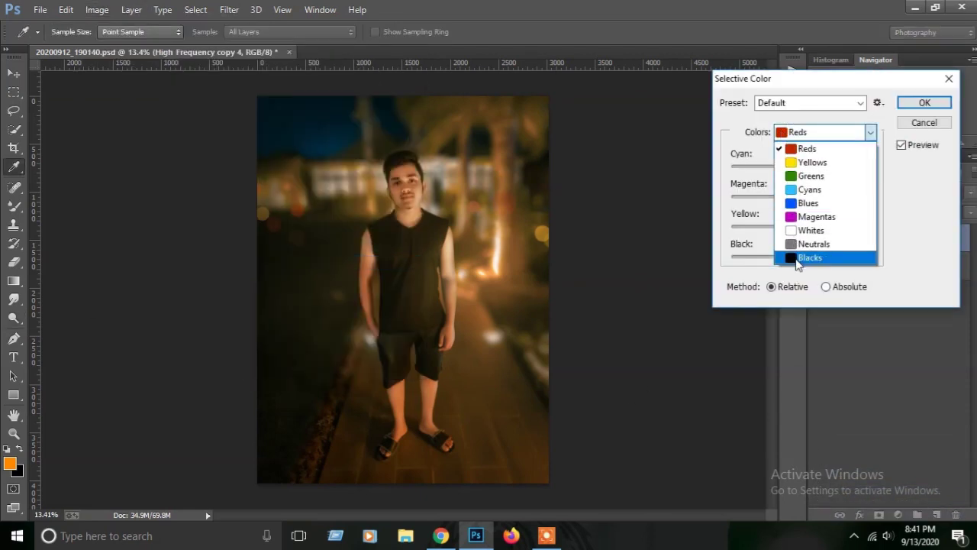
{"action": "left_click", "coordinate": [858, 257]}
{"action": "left_click_drag", "start_coordinate": [802, 256], "coordinate": [799, 259]}
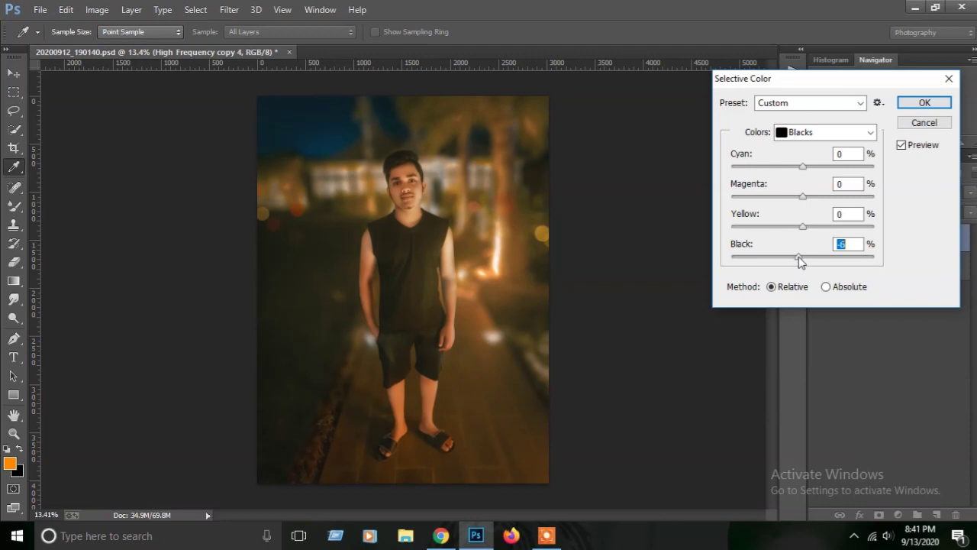
{"action": "left_click", "coordinate": [901, 145]}
{"action": "left_click", "coordinate": [902, 145]}
{"action": "left_click_drag", "start_coordinate": [798, 257], "coordinate": [800, 260]}
{"action": "left_click", "coordinate": [924, 102]}
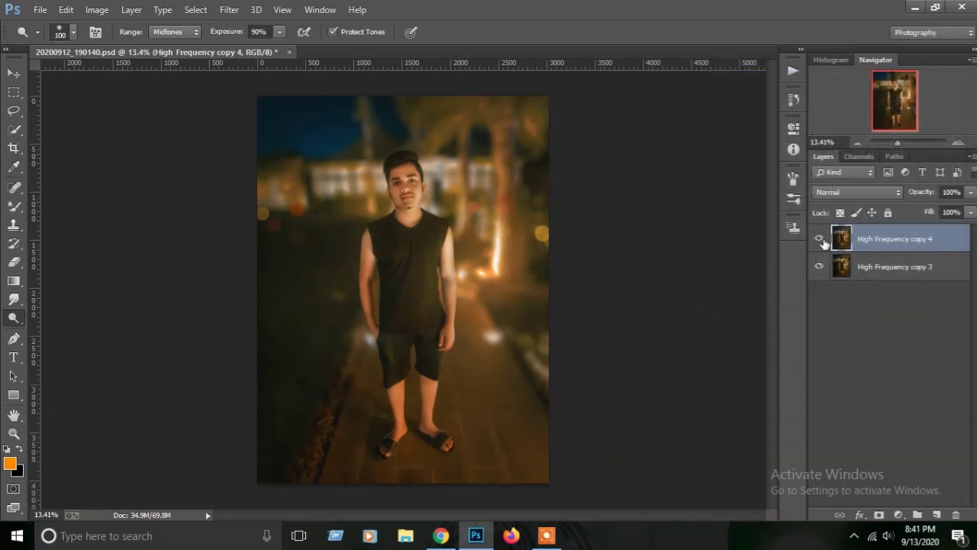
{"action": "right_click", "coordinate": [900, 238]}
Merge and duplicate the portrait, trial a Stroke layer style, then merge into High Frequency copy 5.
{"action": "left_click", "coordinate": [616, 424]}
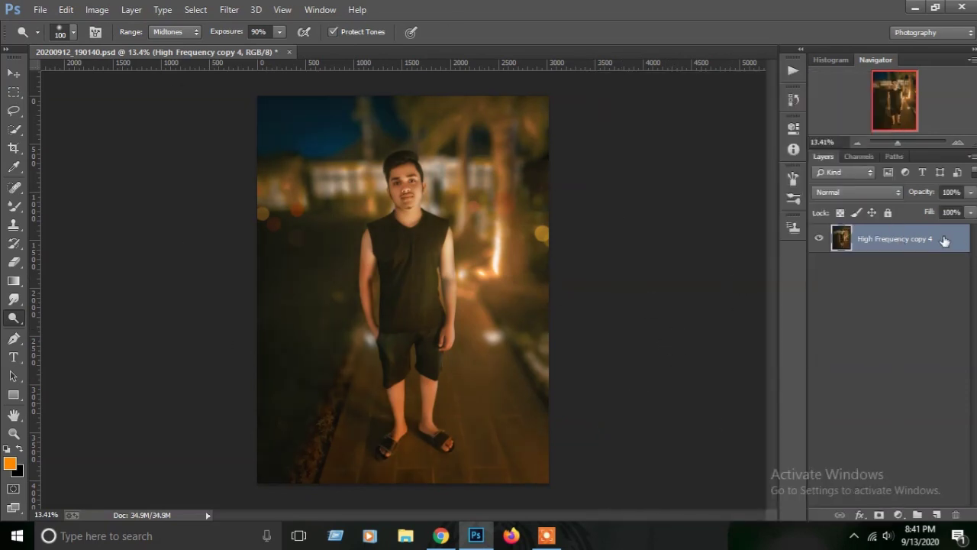
{"action": "left_click_drag", "start_coordinate": [944, 241], "coordinate": [936, 515]}
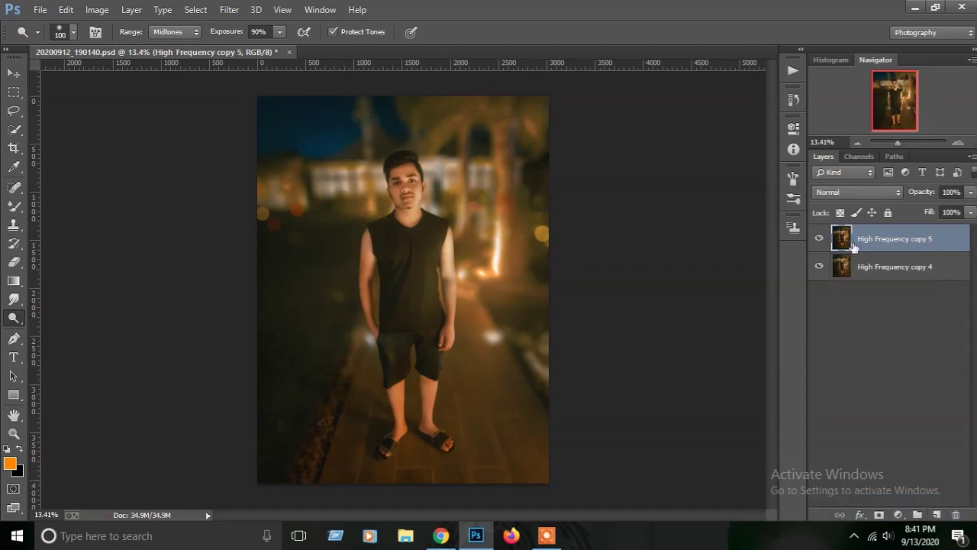
{"action": "left_click", "coordinate": [619, 172]}
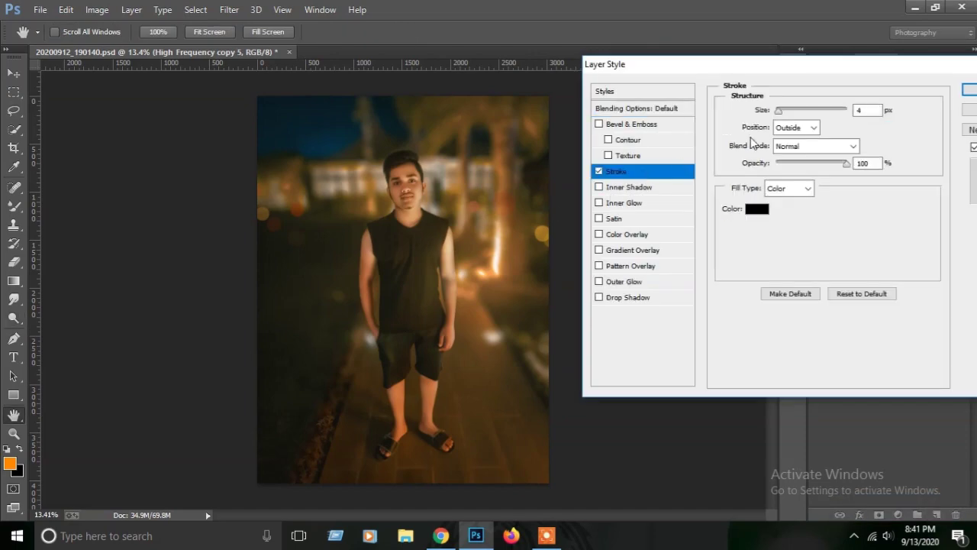
{"action": "left_click", "coordinate": [786, 127]}
{"action": "left_click", "coordinate": [756, 208]}
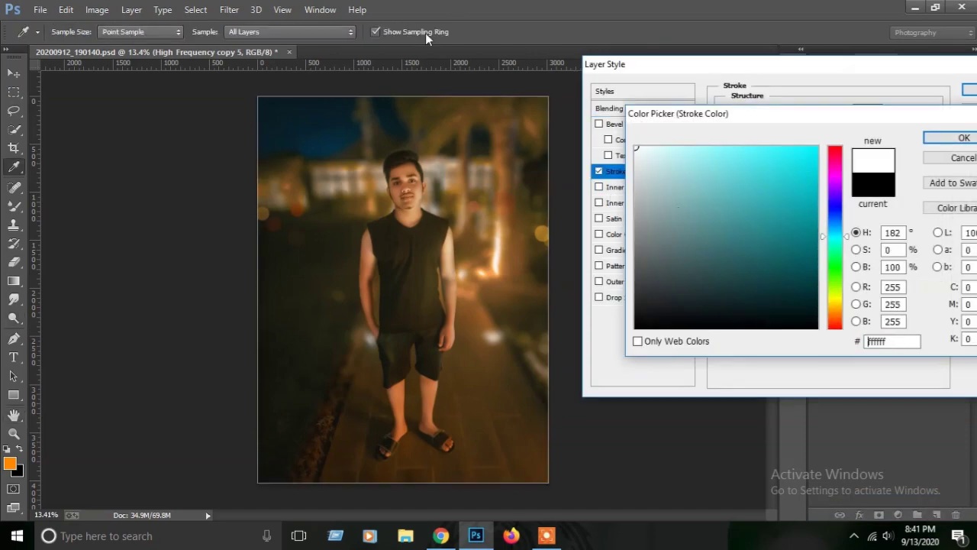
{"action": "left_click", "coordinate": [963, 138]}
{"action": "left_click", "coordinate": [967, 90]}
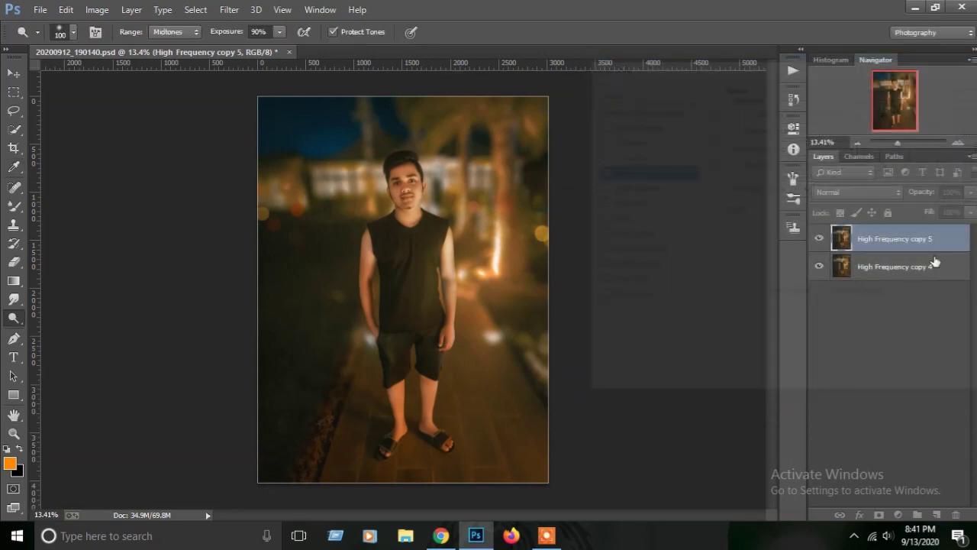
{"action": "right_click", "coordinate": [927, 238]}
{"action": "left_click", "coordinate": [660, 424]}
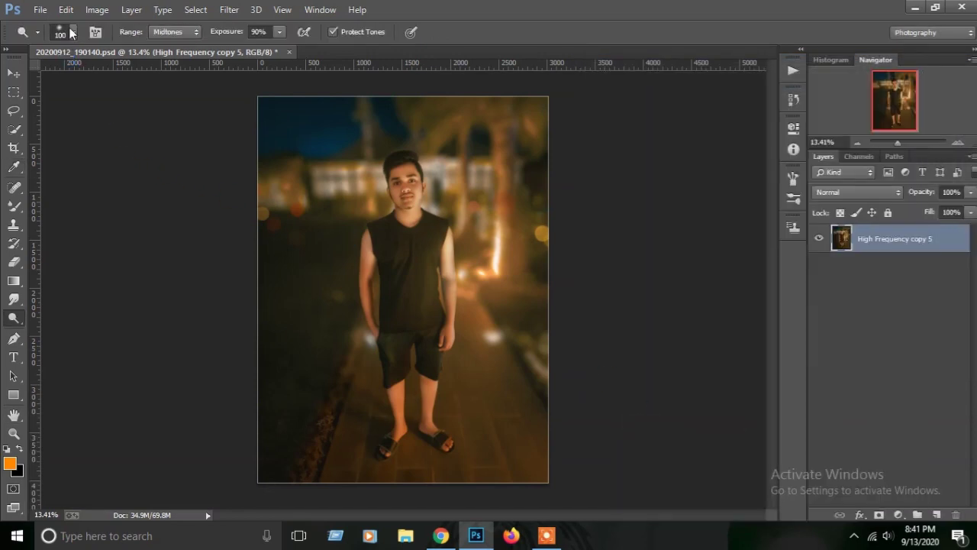
{"action": "left_click", "coordinate": [40, 9]}
Place the A 2020 logo from New Volume (G:) > My Logo top-left, then merge visible.
{"action": "left_click", "coordinate": [73, 232]}
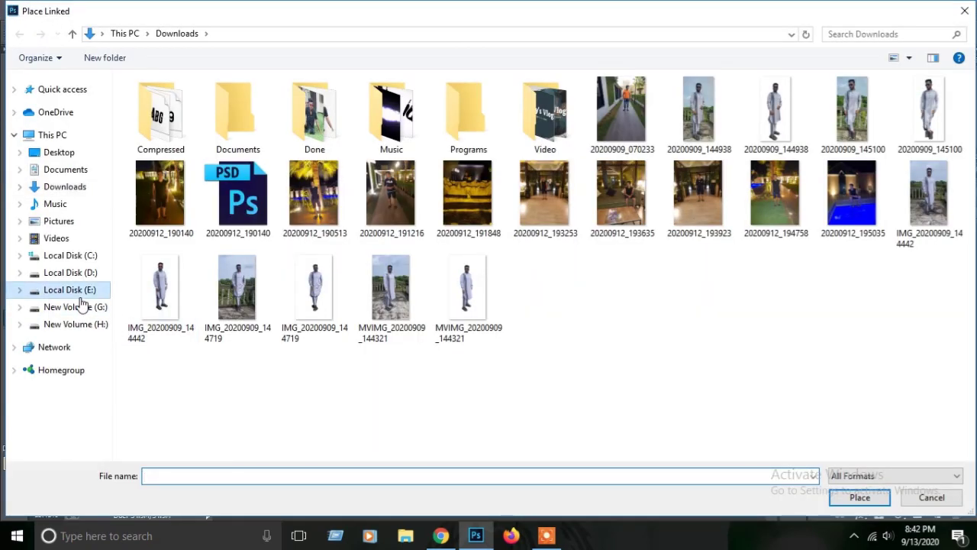
{"action": "left_click", "coordinate": [70, 290]}
{"action": "left_click", "coordinate": [75, 306]}
{"action": "left_click", "coordinate": [169, 216]}
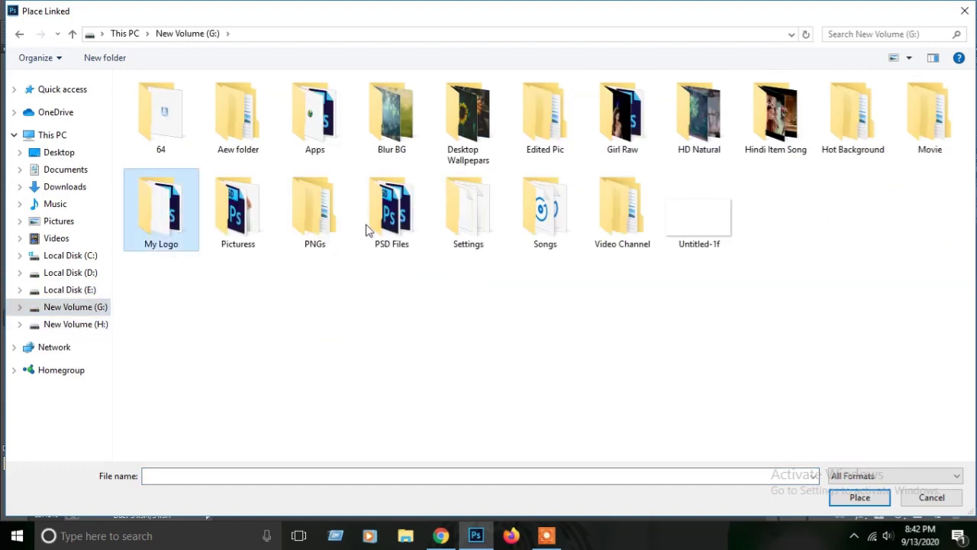
{"action": "key", "text": "Return"}
{"action": "double_click", "coordinate": [469, 191]}
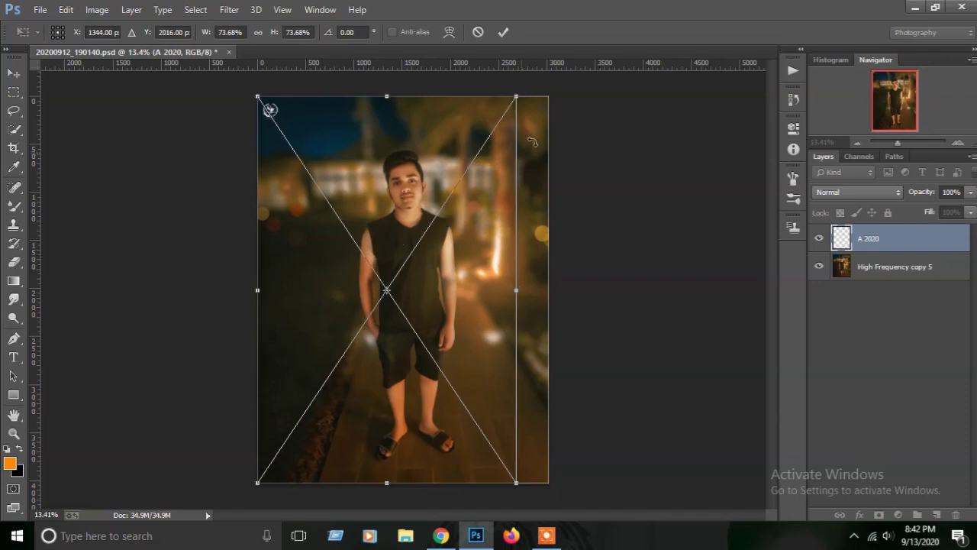
{"action": "left_click", "coordinate": [509, 33]}
{"action": "right_click", "coordinate": [936, 240]}
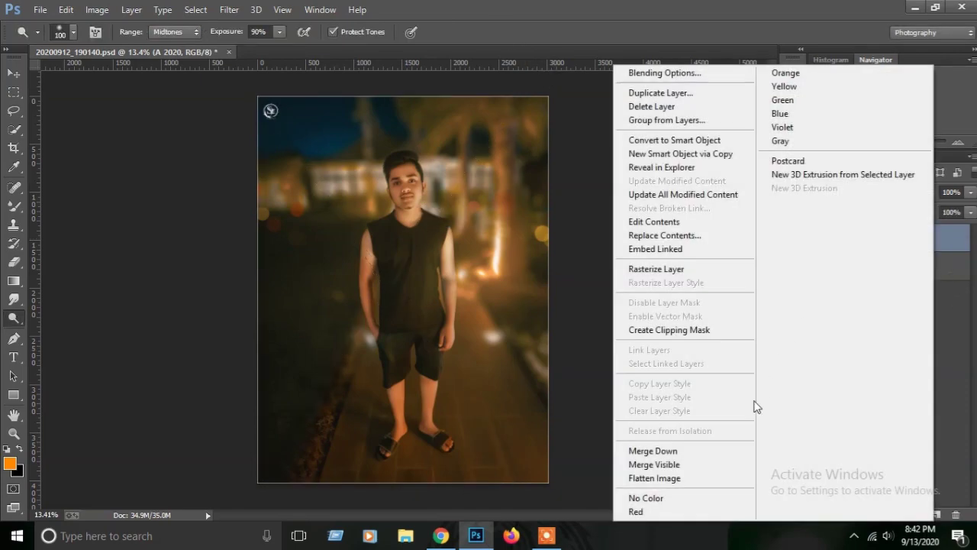
{"action": "left_click", "coordinate": [719, 465]}
{"action": "left_click", "coordinate": [39, 9]}
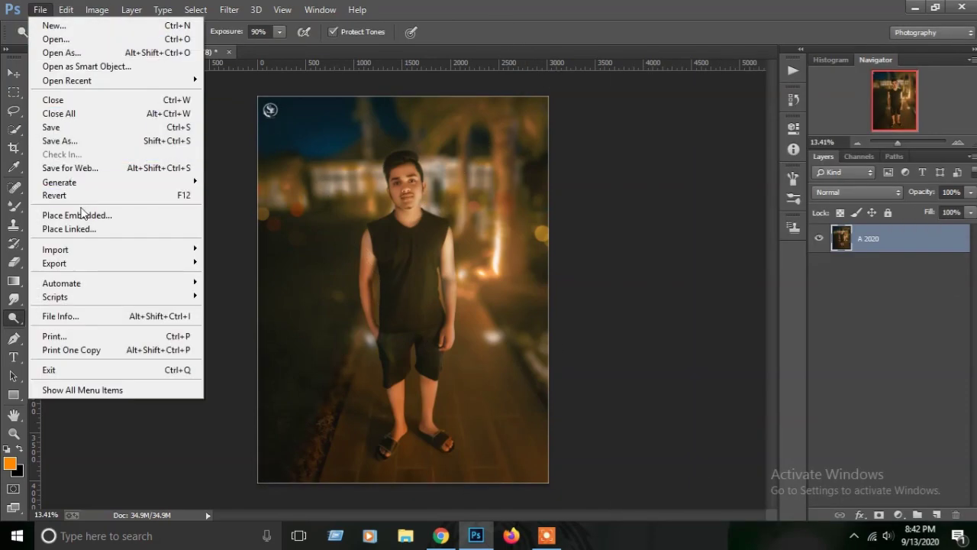
Place the name signature file, shrink it and position it beside the man's hip.
{"action": "left_click", "coordinate": [68, 228]}
{"action": "double_click", "coordinate": [305, 127]}
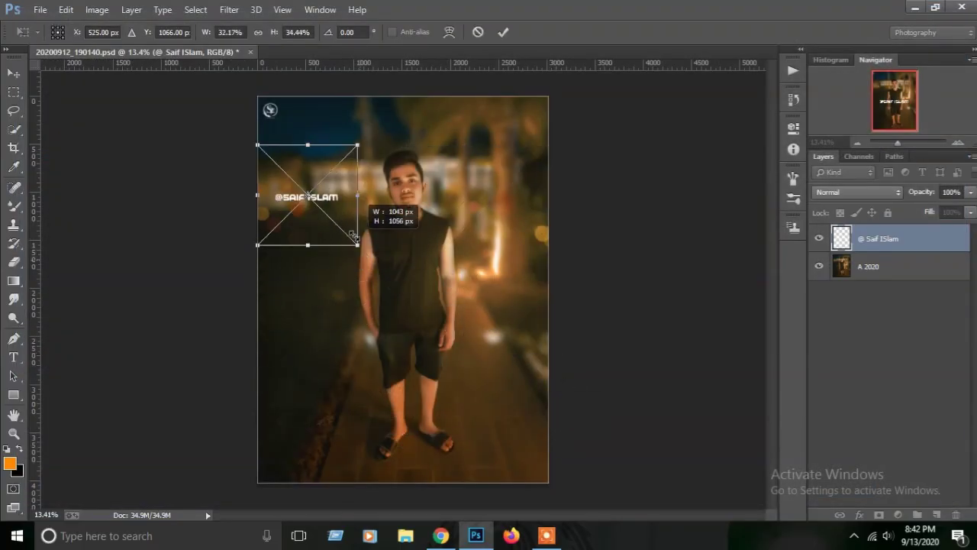
{"action": "mouse_move", "coordinate": [548, 434]}
{"action": "left_mouse_down"}
{"action": "mouse_move", "coordinate": [305, 178]}
{"action": "mouse_move", "coordinate": [502, 330]}
{"action": "mouse_move", "coordinate": [500, 306]}
{"action": "left_mouse_up"}
{"action": "left_click", "coordinate": [503, 32]}
Set the signature layer to Overlay blending and merge it into the photo.
{"action": "left_click", "coordinate": [856, 191]}
{"action": "left_click", "coordinate": [838, 183]}
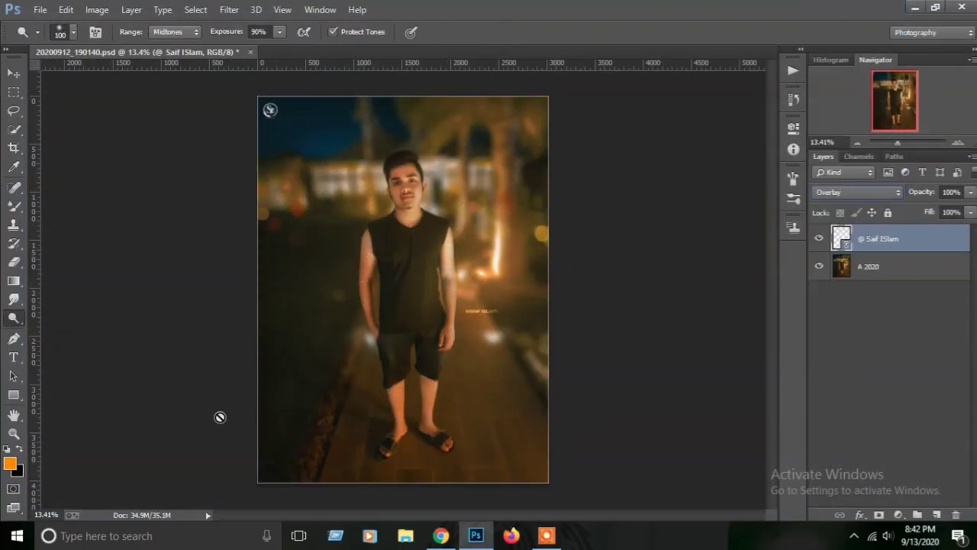
{"action": "key", "text": "h"}
{"action": "right_click", "coordinate": [880, 235]}
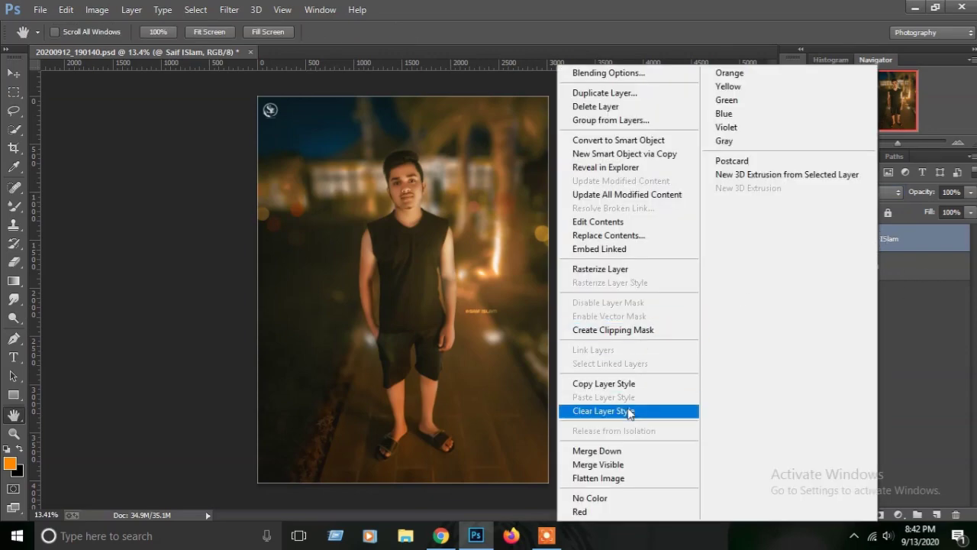
{"action": "left_click", "coordinate": [653, 465]}
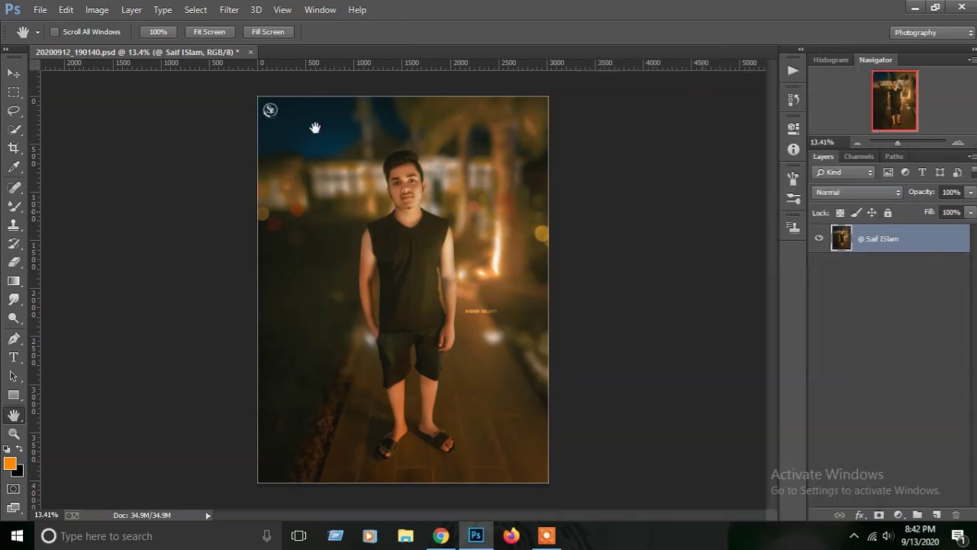
Save the portrait with Save As as a JPEG at Quality 12 Maximum.
{"action": "left_click", "coordinate": [40, 10]}
{"action": "left_click", "coordinate": [62, 139]}
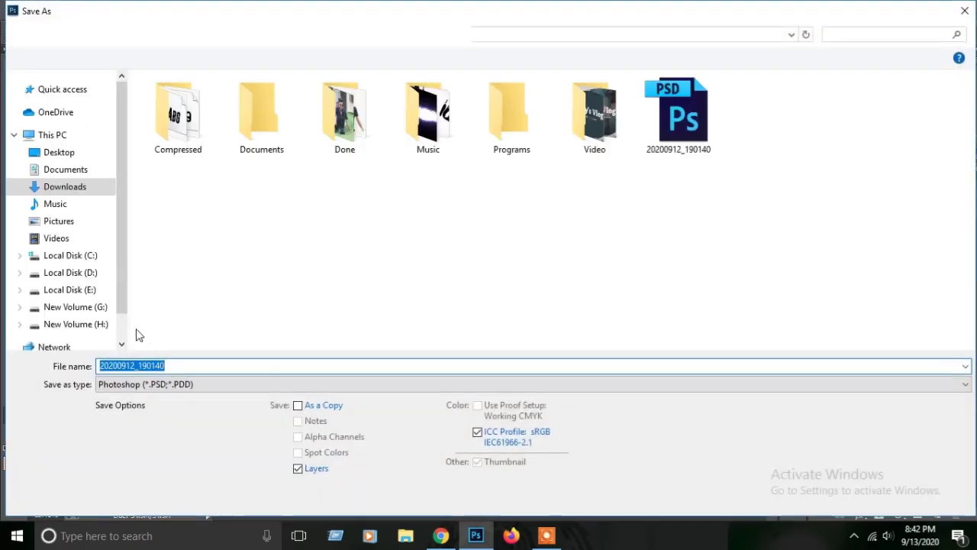
{"action": "left_click", "coordinate": [69, 289]}
{"action": "left_click", "coordinate": [193, 384]}
{"action": "left_click", "coordinate": [192, 242]}
{"action": "left_click", "coordinate": [870, 504]}
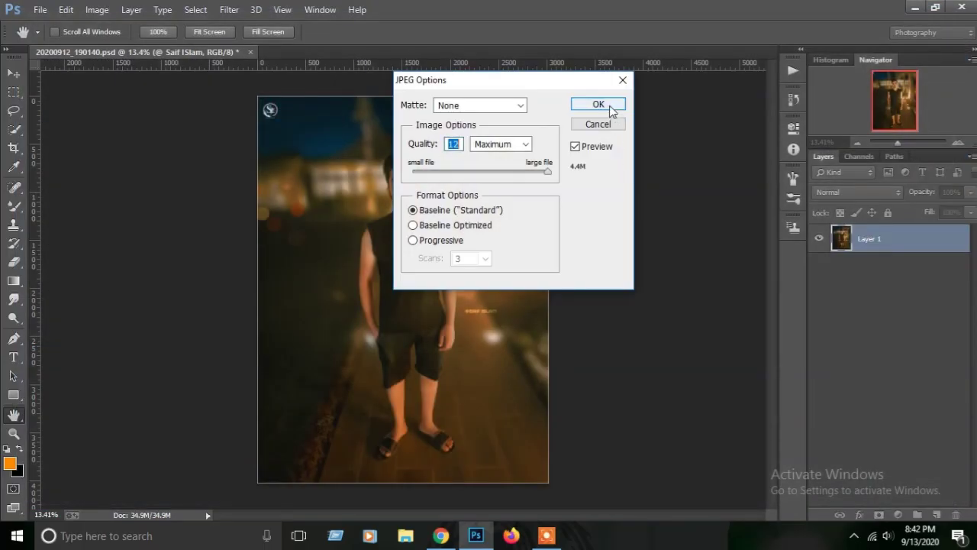
{"action": "left_click", "coordinate": [598, 105]}
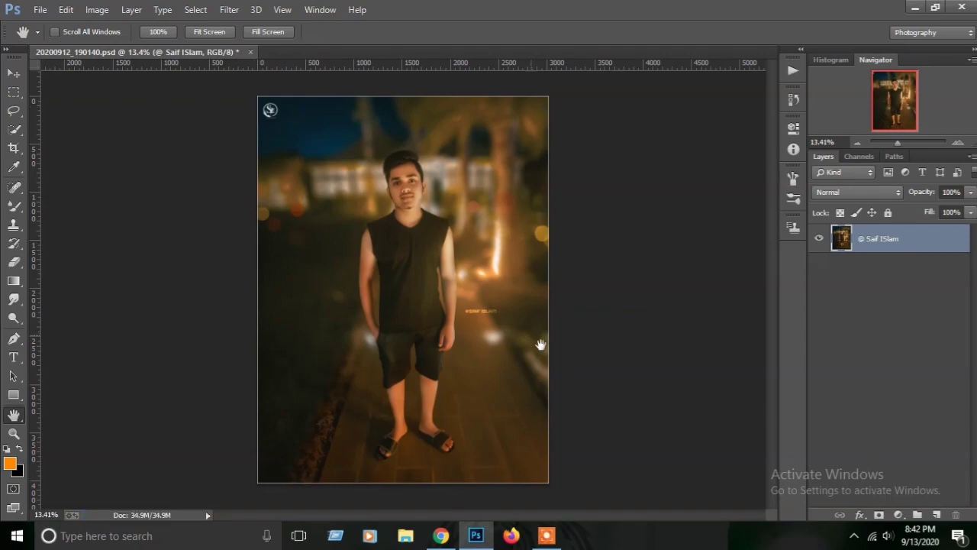